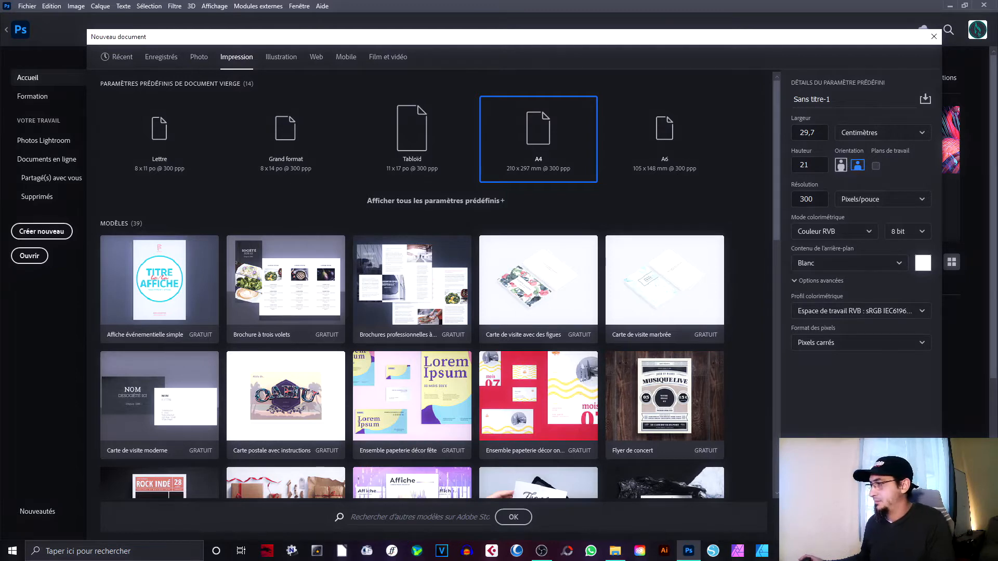
# Create a landscape A4 document, 29.7 x 21 cm at 300 ppi with a white background, and unlock its background layer
pyautogui.press('Return')
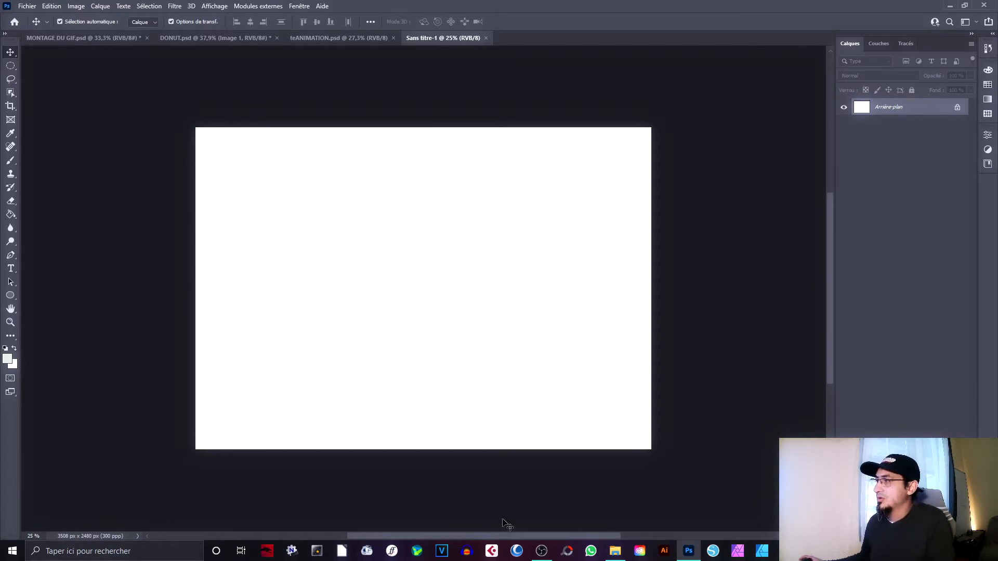
pyautogui.click(958, 109)
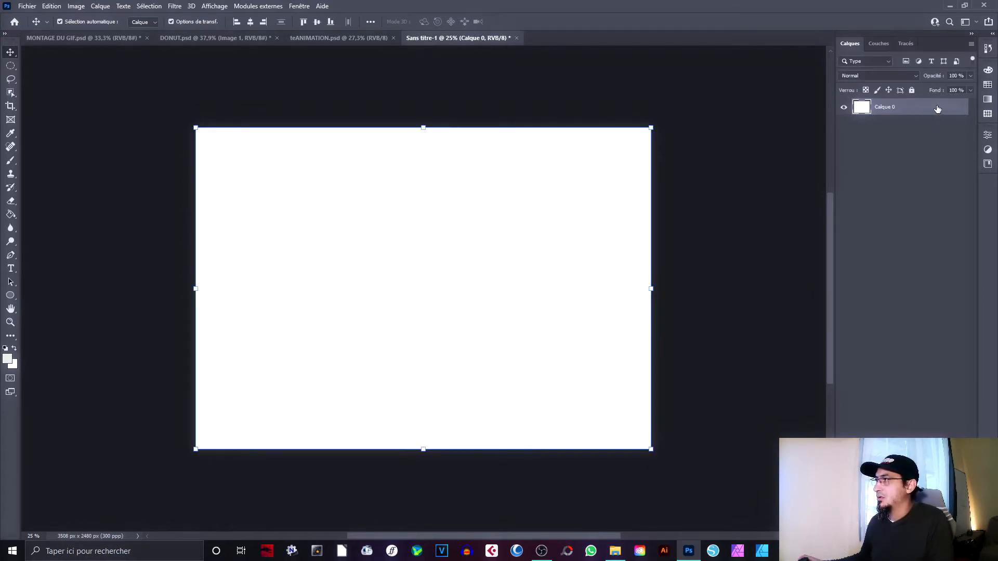
pyautogui.click(668, 65)
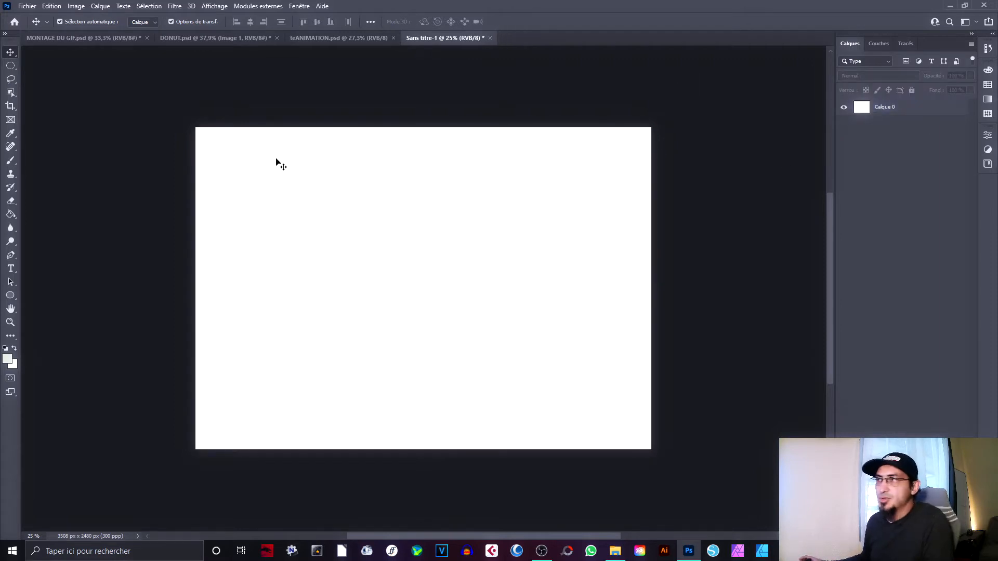
# Show the Montage timeline and create a frame animation (Créer une animation d'image) for the new document
pyautogui.click(296, 6)
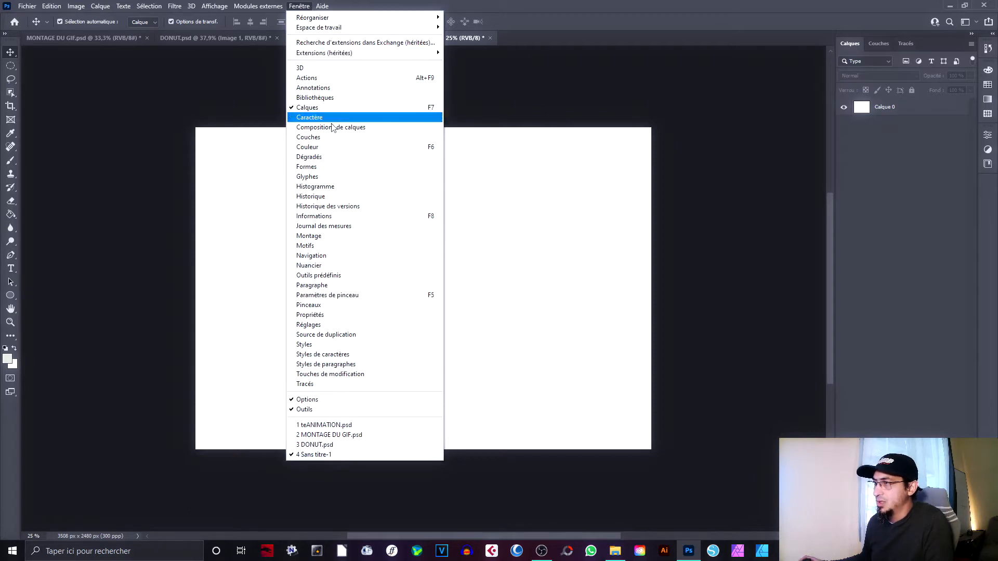
pyautogui.click(349, 236)
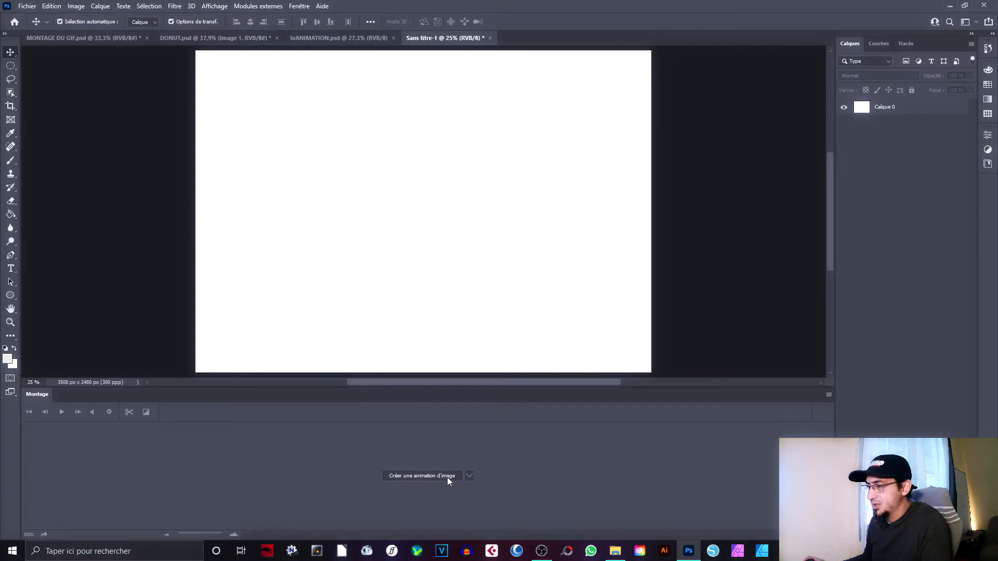
pyautogui.click(470, 476)
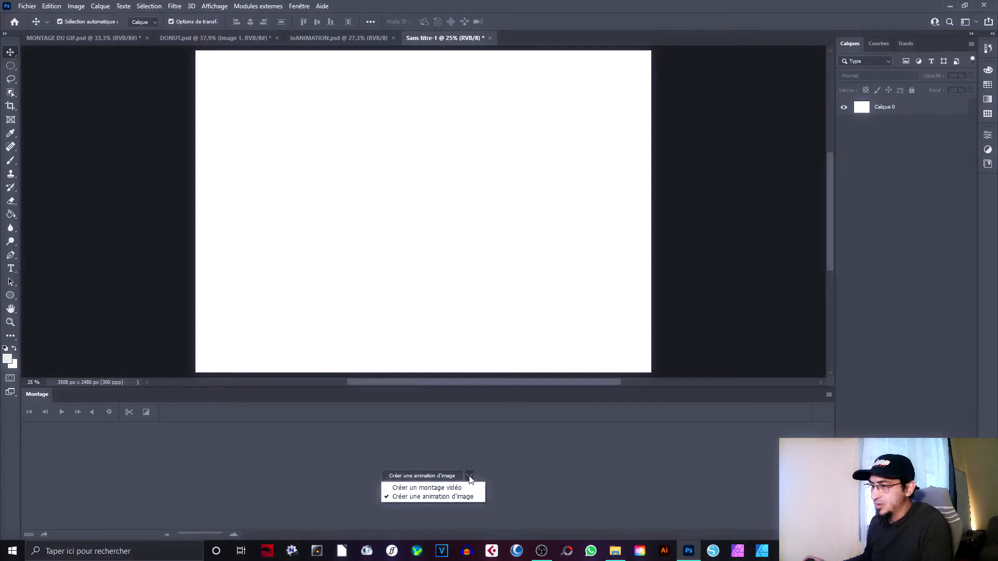
pyautogui.click(437, 497)
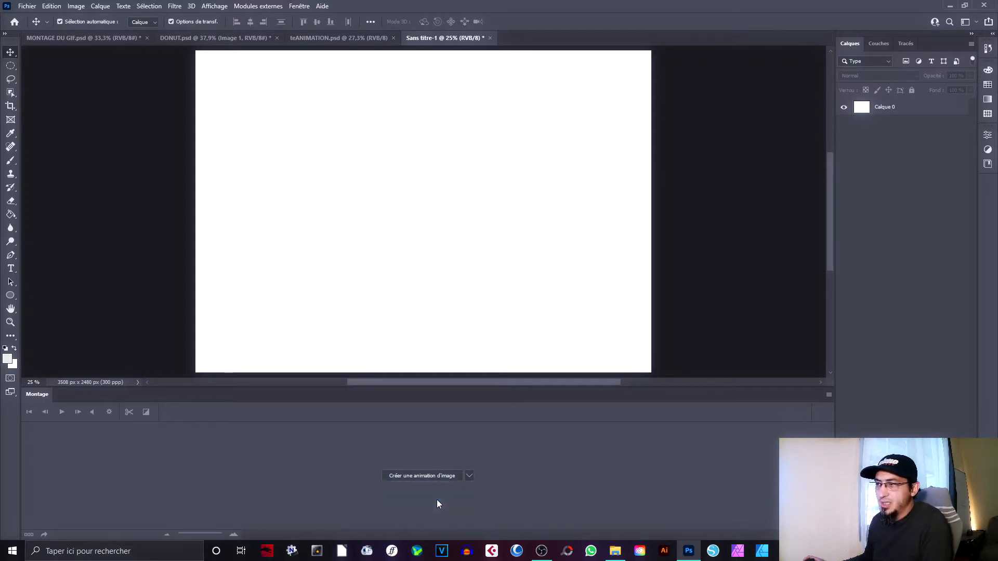
pyautogui.click(470, 475)
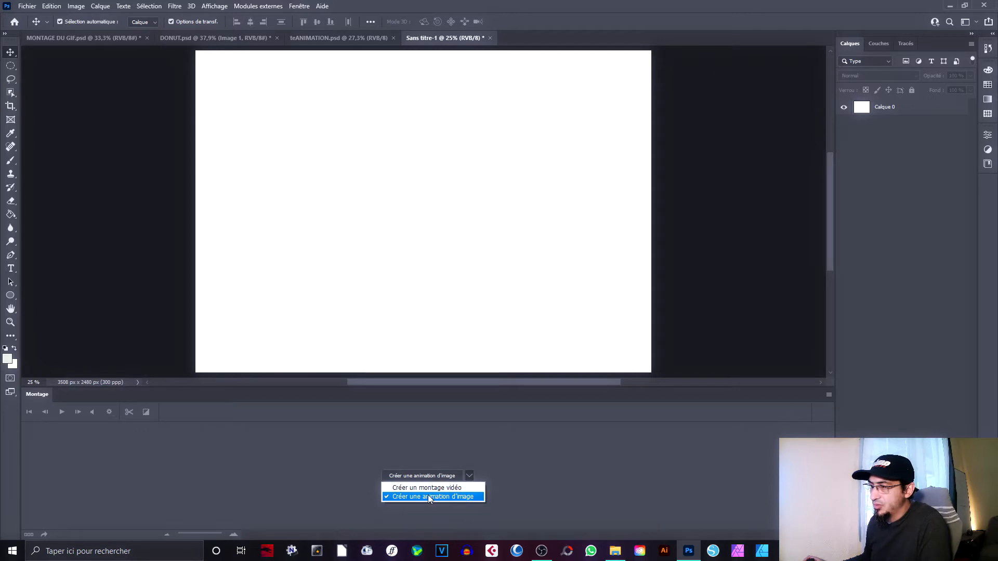
pyautogui.click(469, 476)
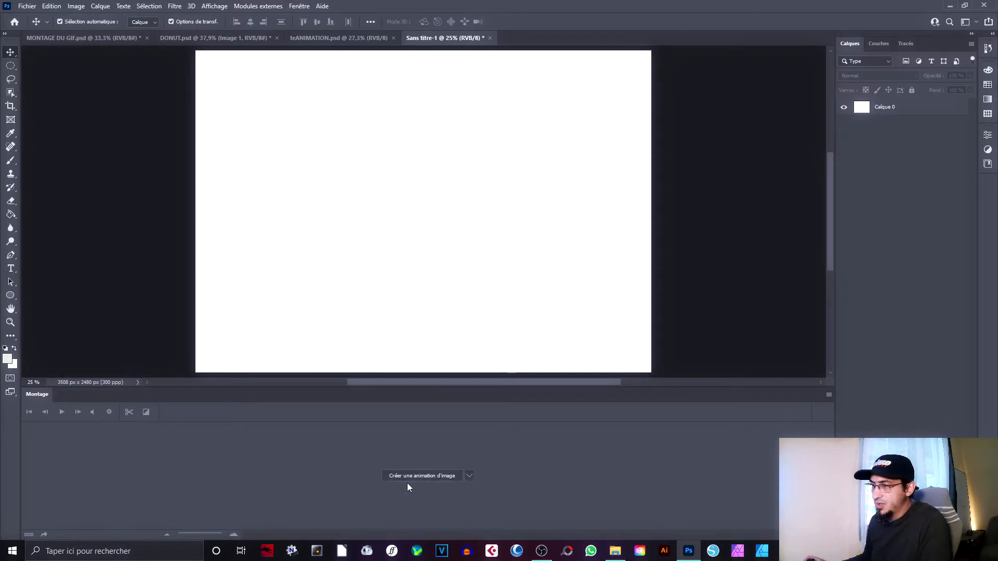
pyautogui.click(422, 475)
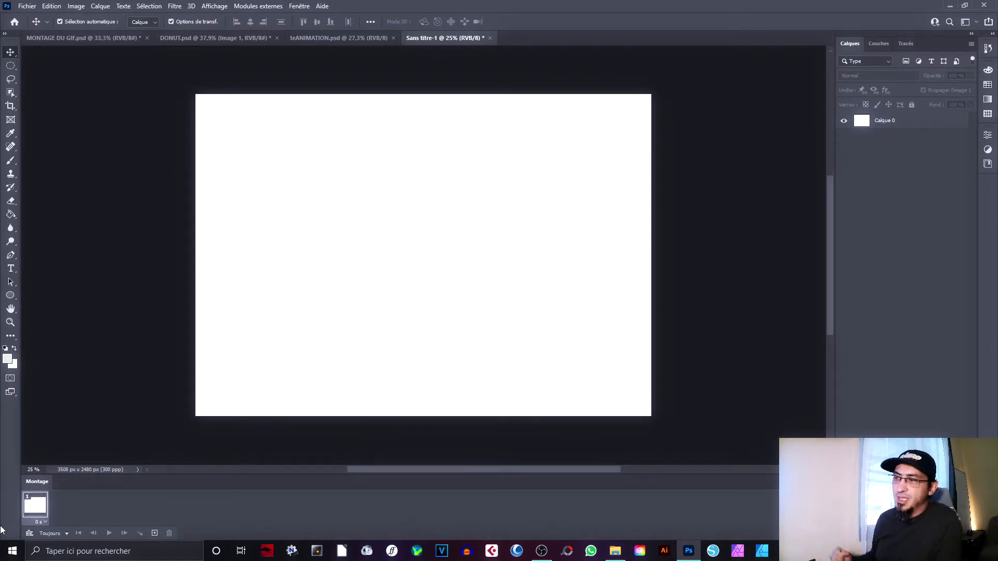
# Convert the animation to a video timeline and back to frames, and examine the available looping options
pyautogui.click(28, 534)
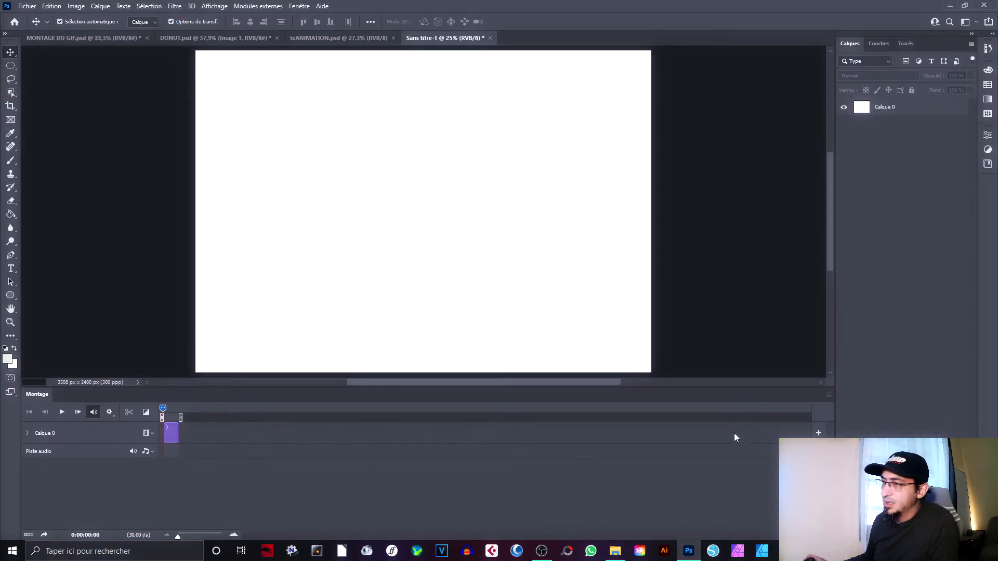
pyautogui.click(29, 535)
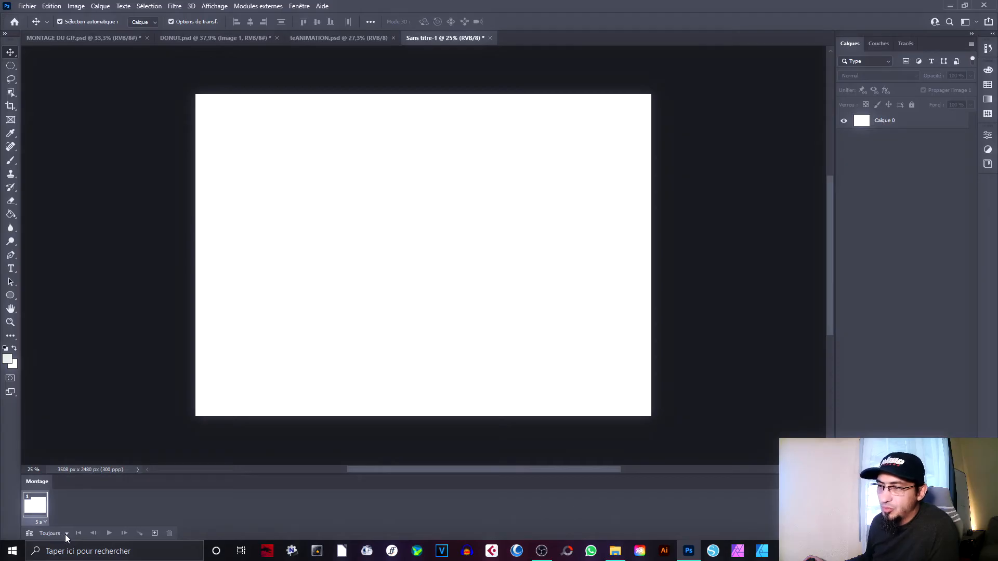
pyautogui.click(65, 534)
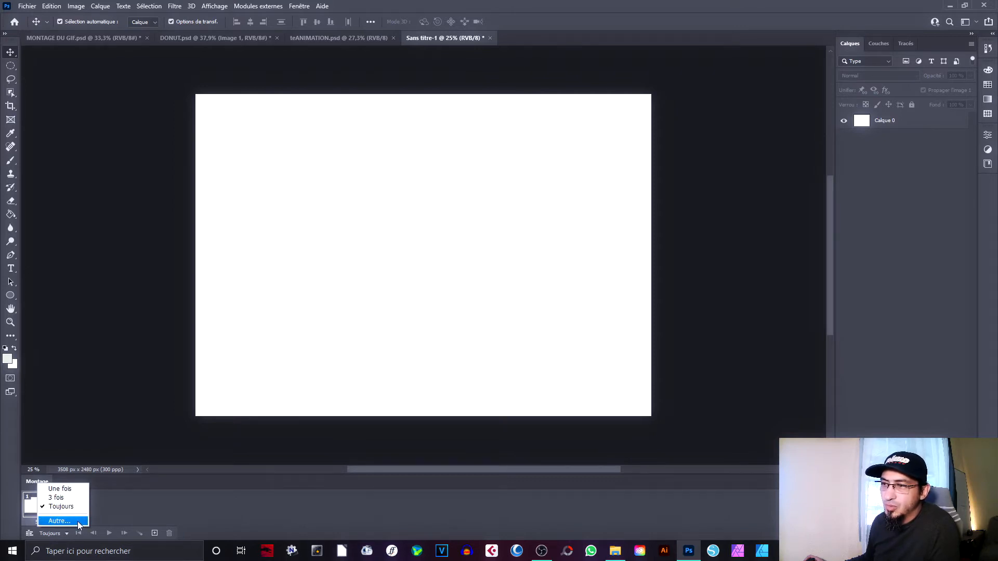
pyautogui.click(129, 504)
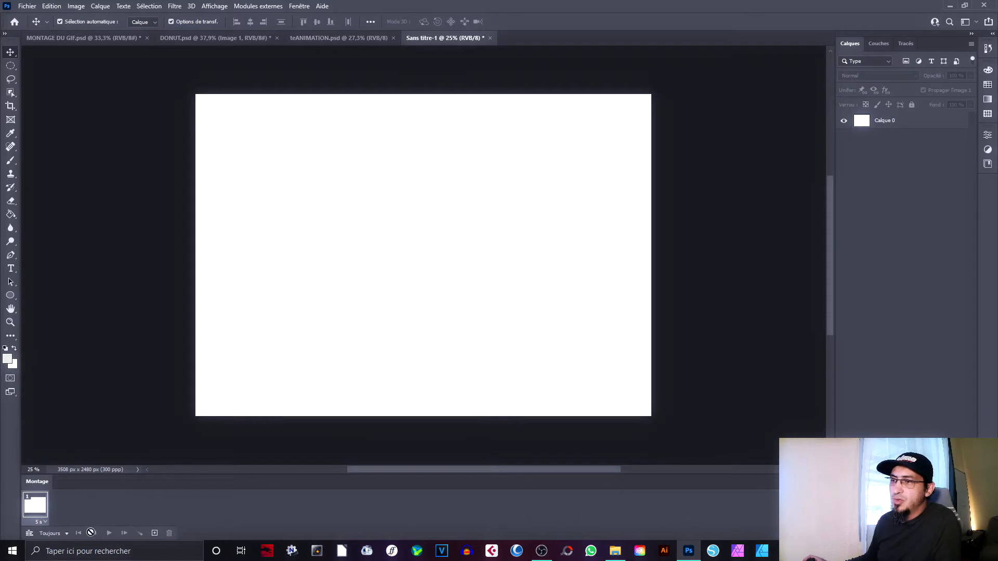
pyautogui.click(67, 533)
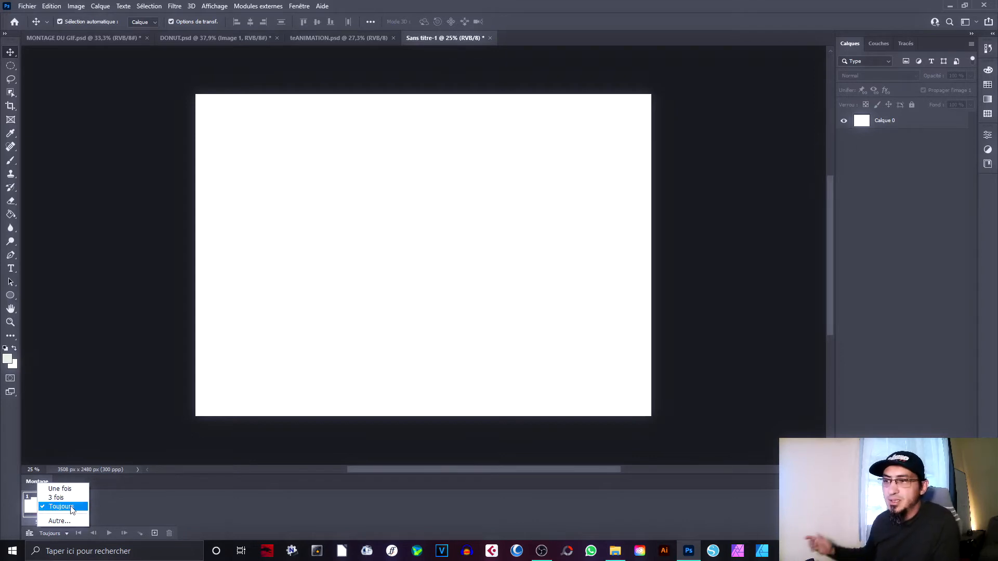
pyautogui.click(114, 507)
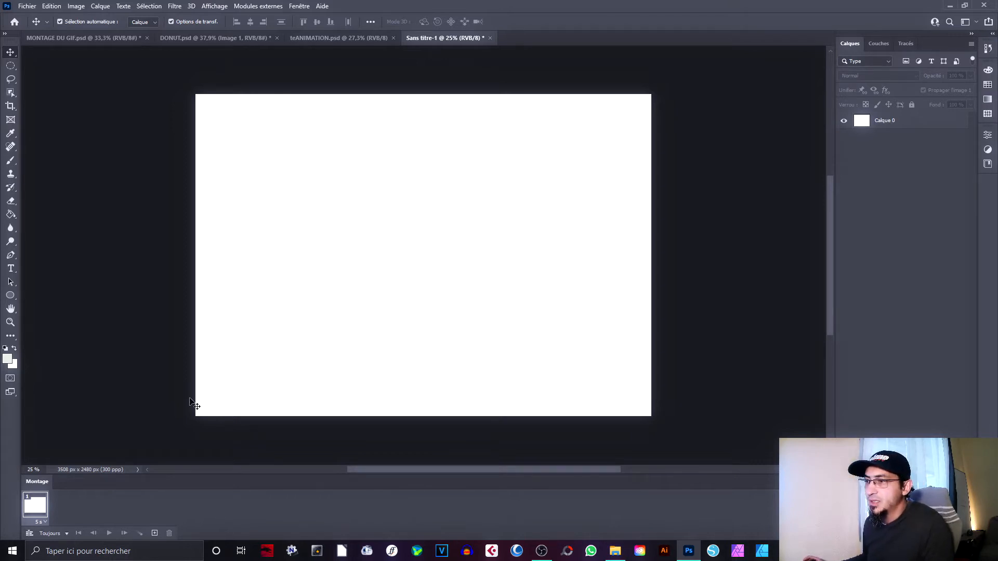
# Examine the frame sequences in DONUT.psd and MONTAGE DU GIF.psd, including the latter's first frame, and return to Sans titre-1
pyautogui.click(314, 38)
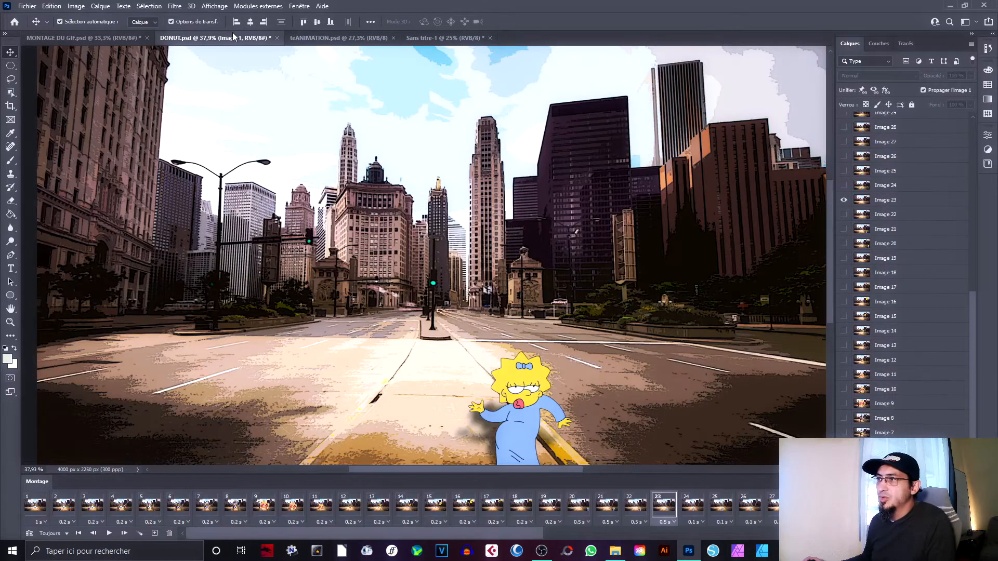
pyautogui.click(232, 36)
pyautogui.click(83, 37)
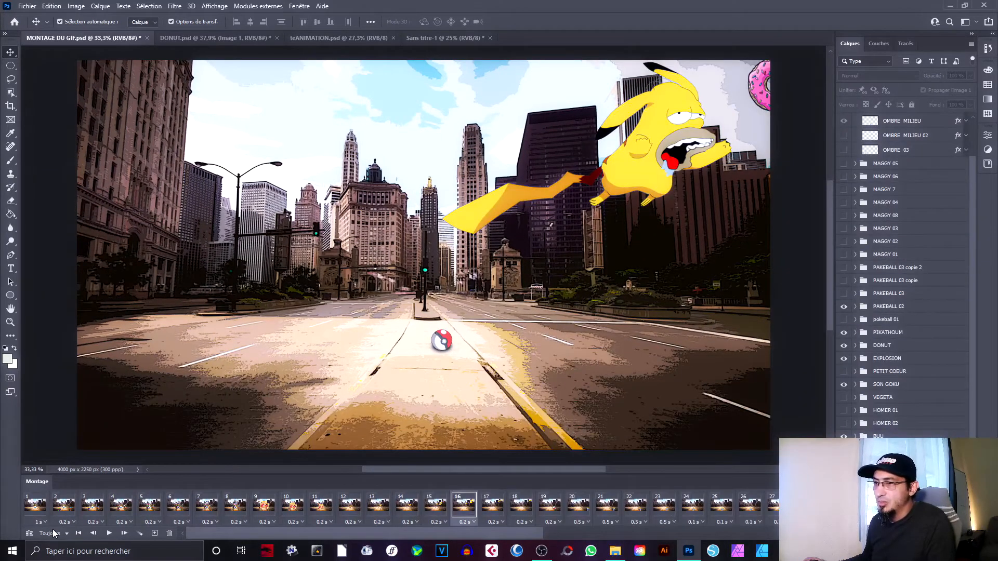
pyautogui.click(79, 533)
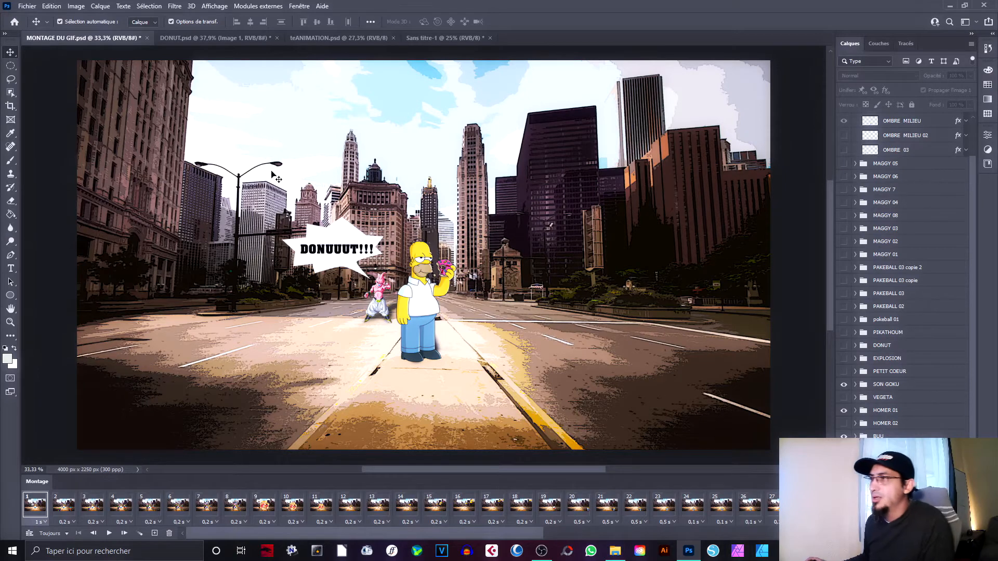
pyautogui.click(431, 40)
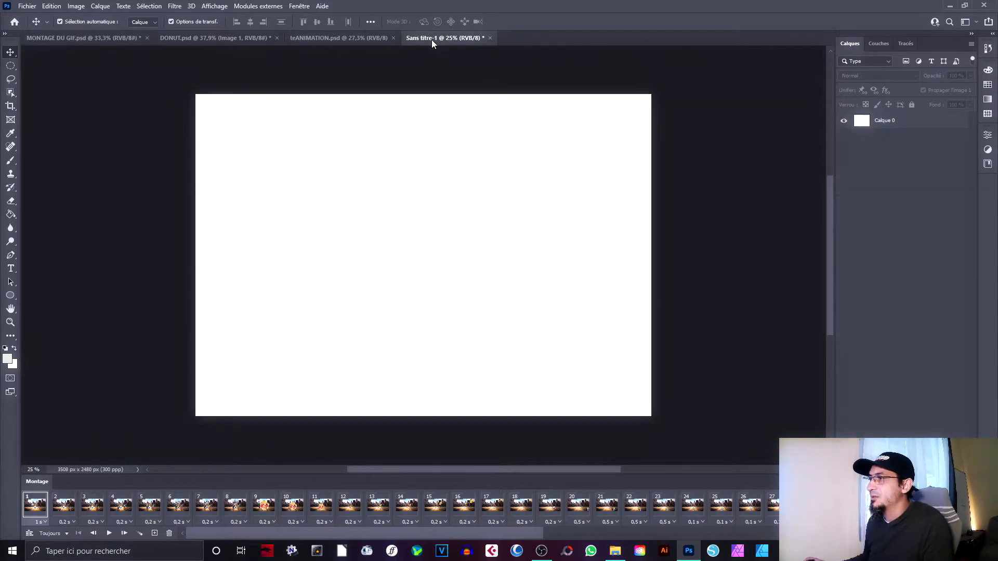
# Draw a circle about 228 px in diameter with the Ellipse tool near the canvas's lower-left corner
pyautogui.click(10, 295)
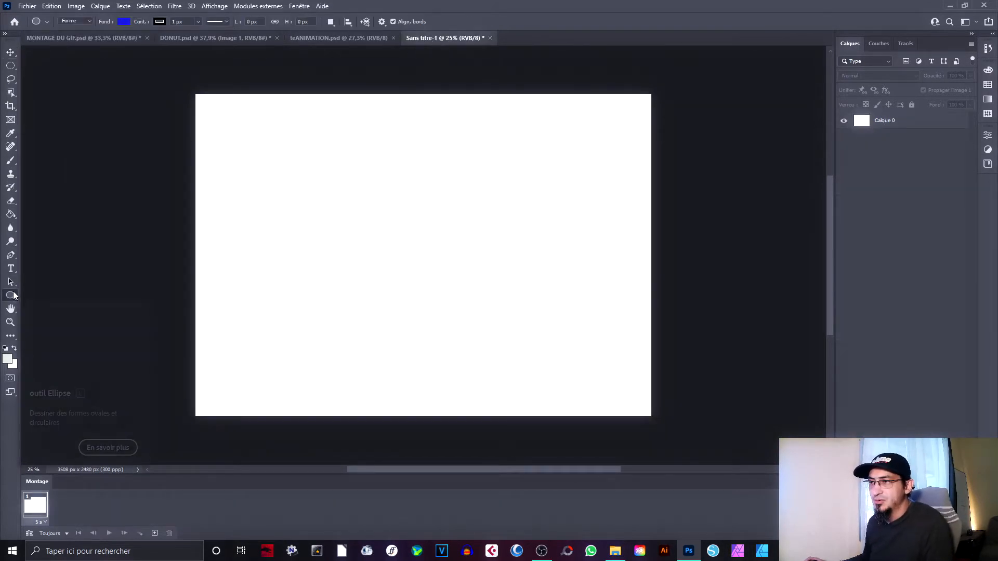
pyautogui.click(11, 295)
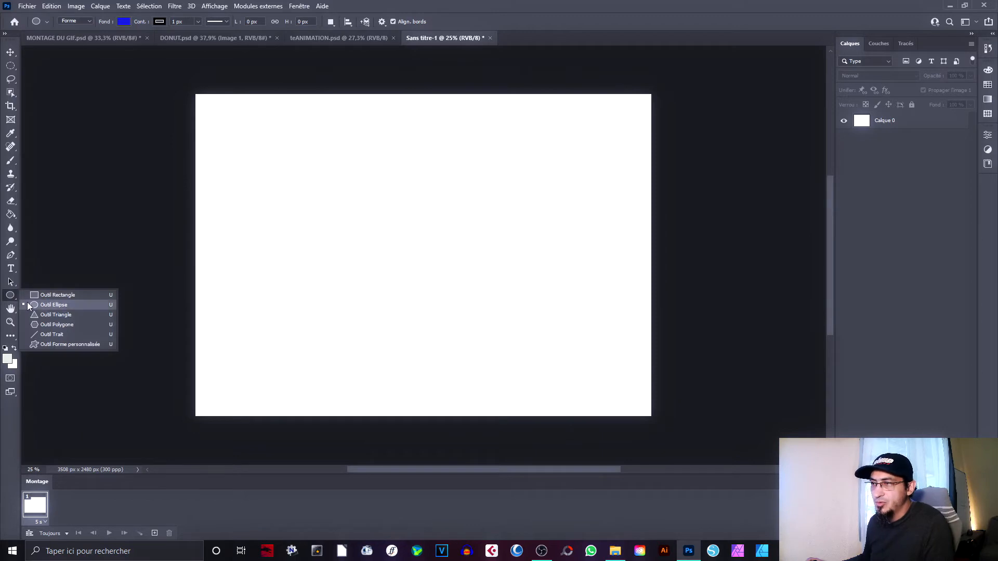
pyautogui.click(33, 305)
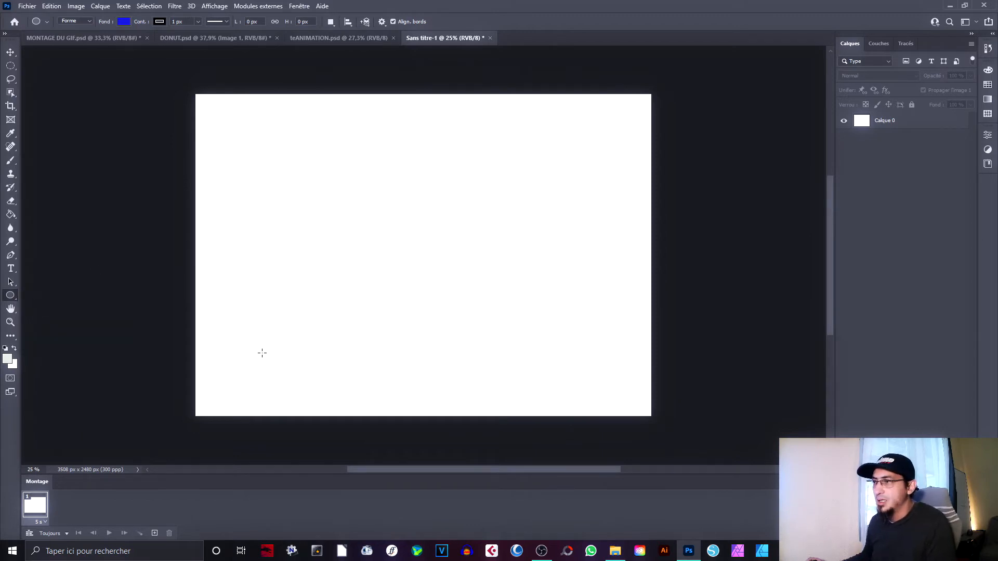
pyautogui.moveTo(223, 356); pyautogui.dragTo(248, 388)
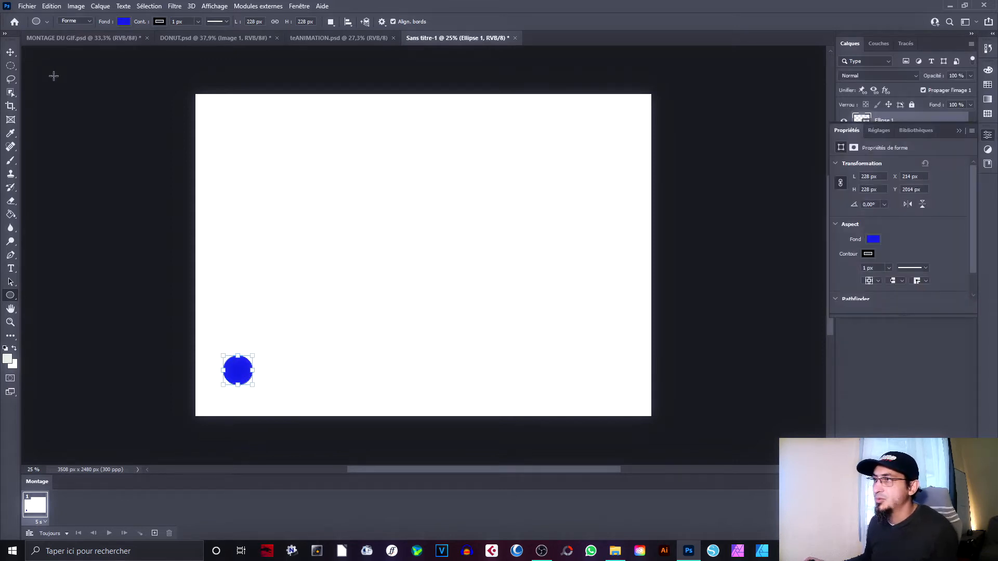
# Set the circle's fill to blue with no outline, undoing any stray ellipse drawn
pyautogui.click(119, 21)
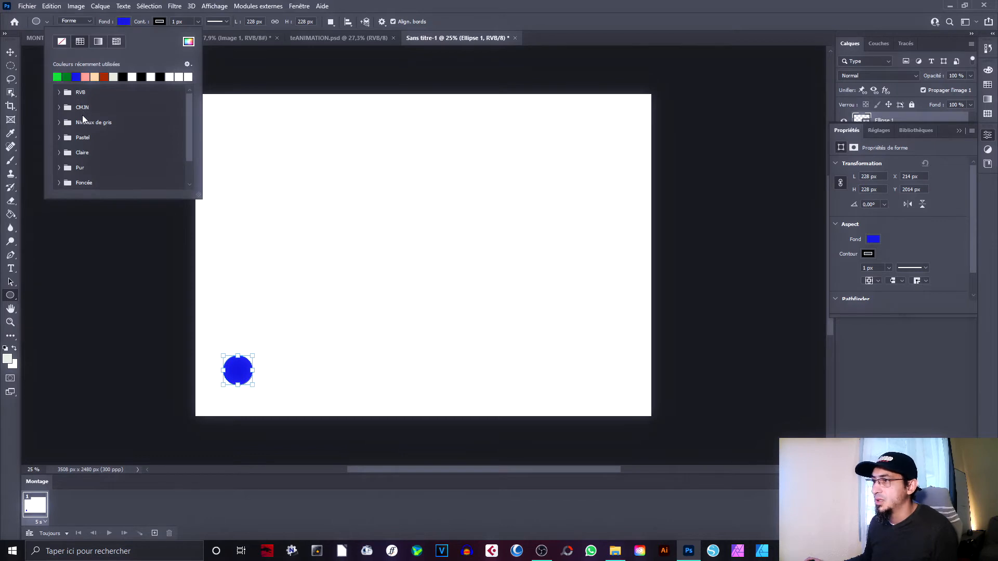
pyautogui.click(78, 77)
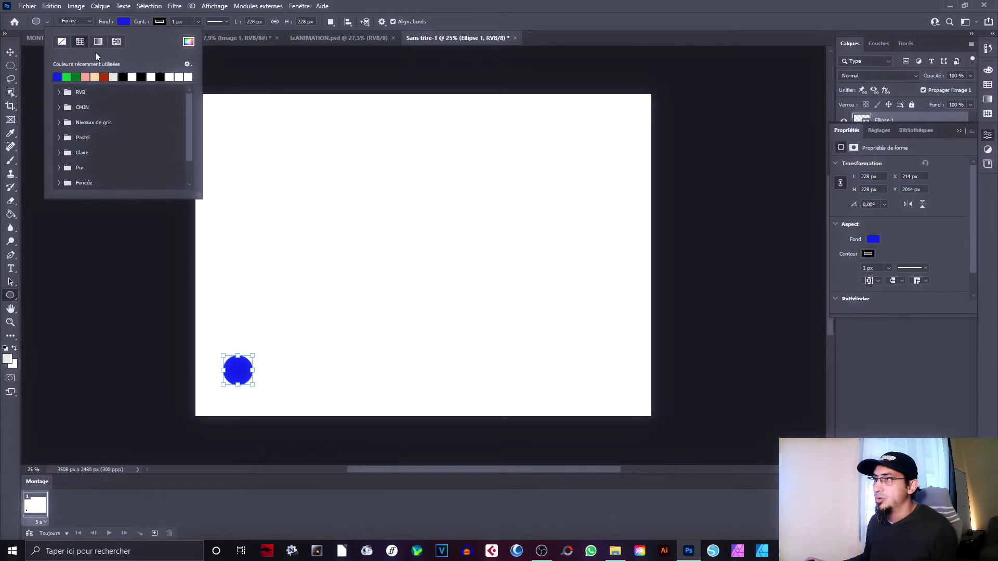
pyautogui.click(158, 22)
pyautogui.click(96, 42)
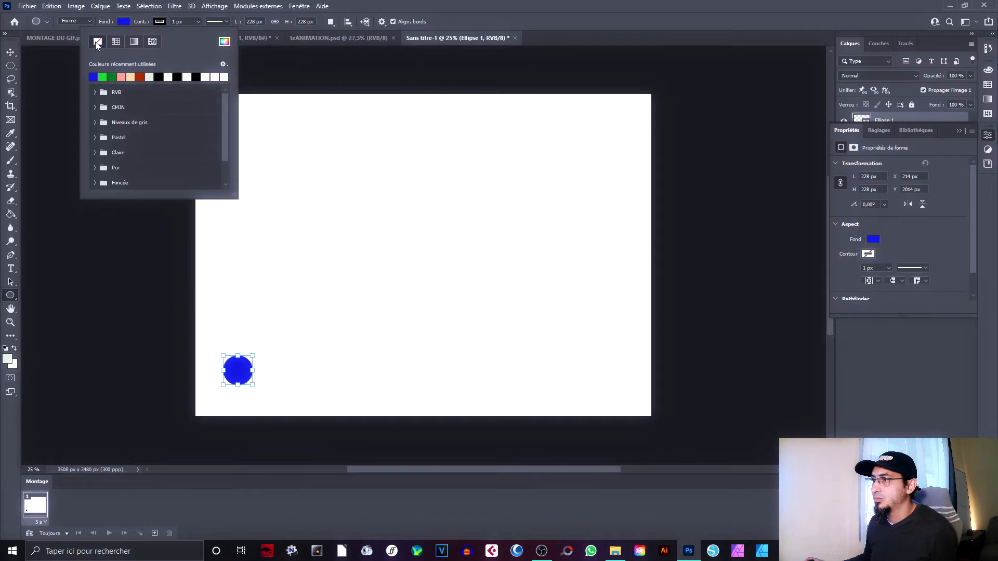
pyautogui.click(602, 36)
pyautogui.moveTo(218, 316); pyautogui.dragTo(190, 321)
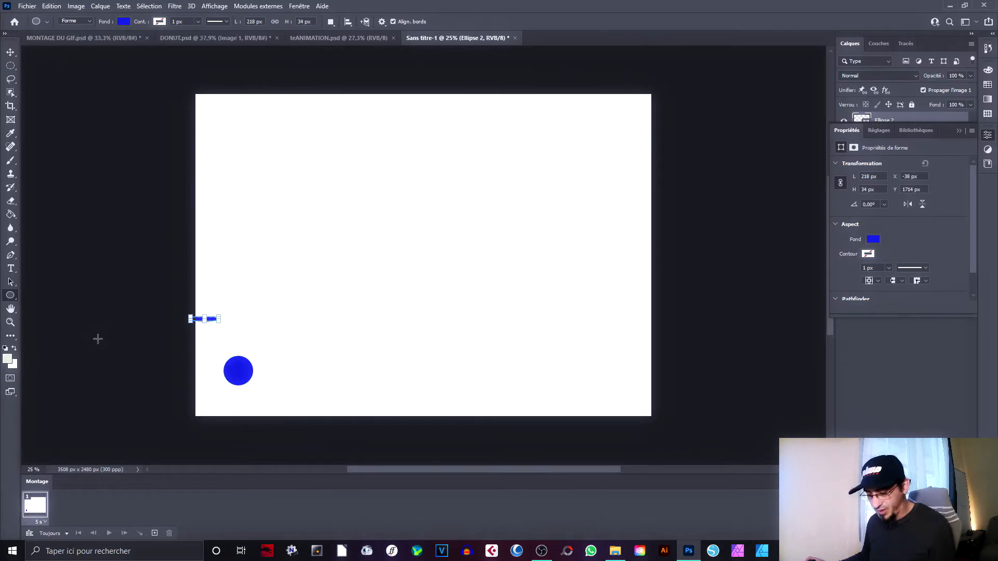
pyautogui.hotkey('ctrl', 'z')
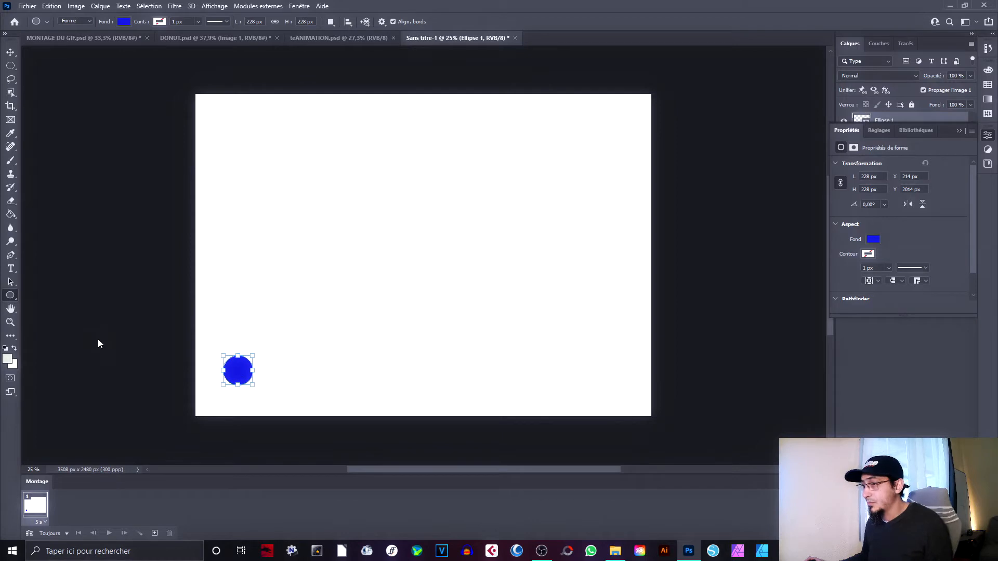
# Move the blue circle into the canvas's lower-left corner at X 0 px, Y 2252 px, and uncover the full layer list
pyautogui.press('v')
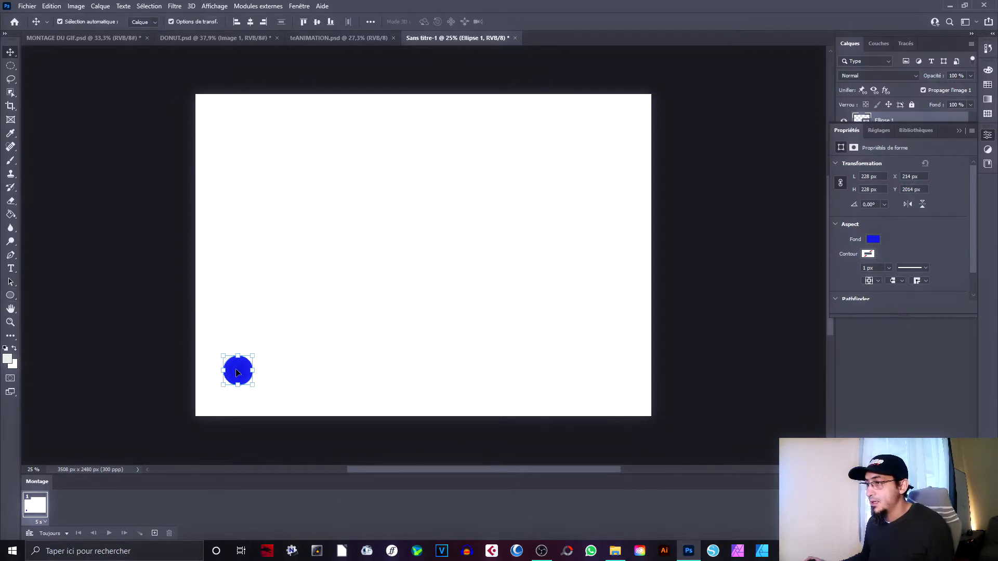
pyautogui.moveTo(238, 374); pyautogui.dragTo(210, 404)
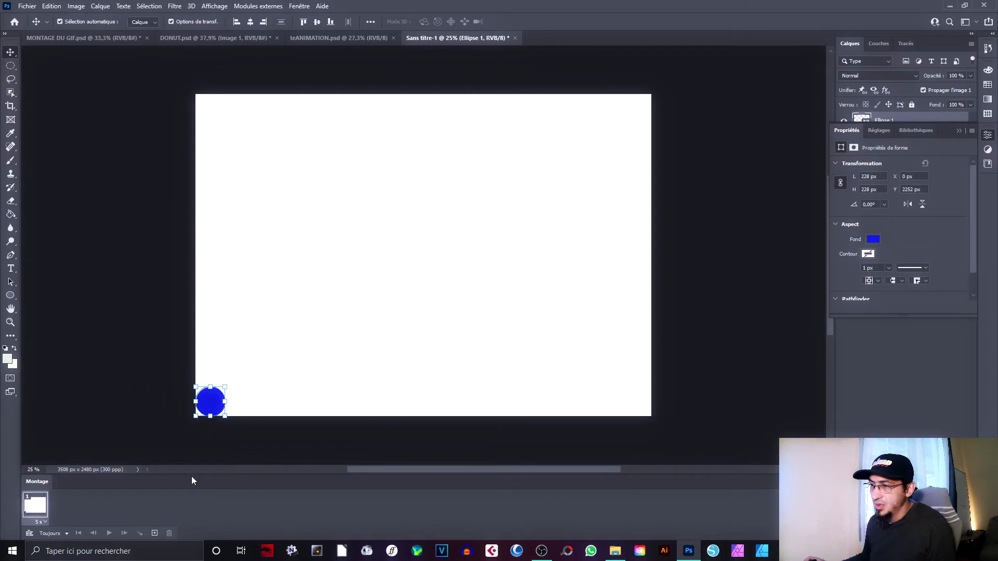
pyautogui.click(204, 424)
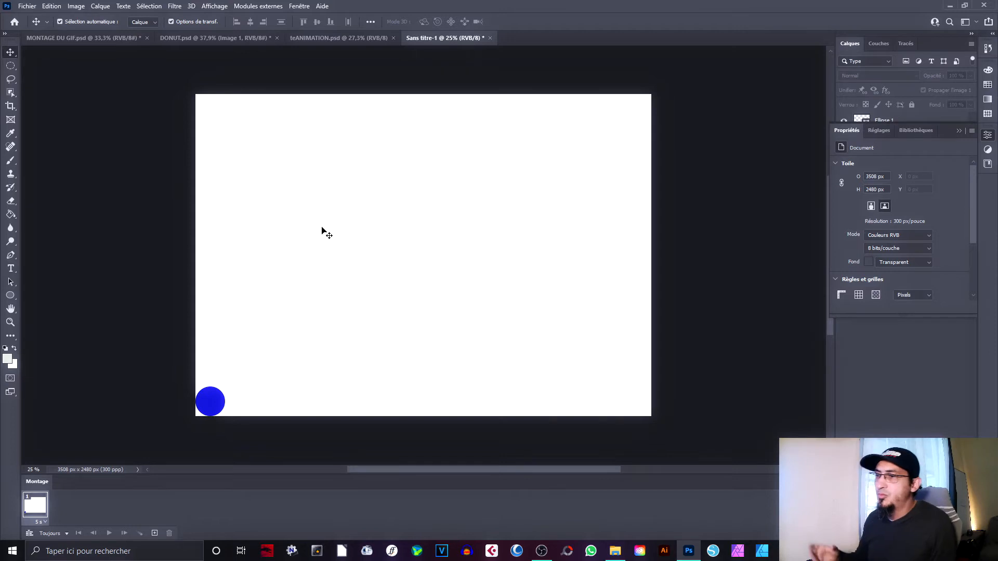
pyautogui.click(959, 131)
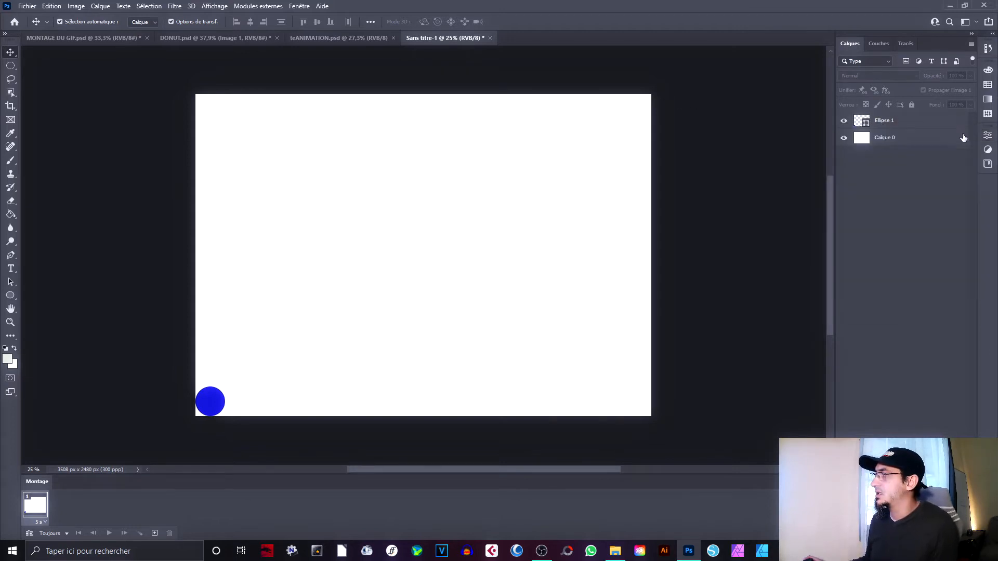
pyautogui.click(894, 123)
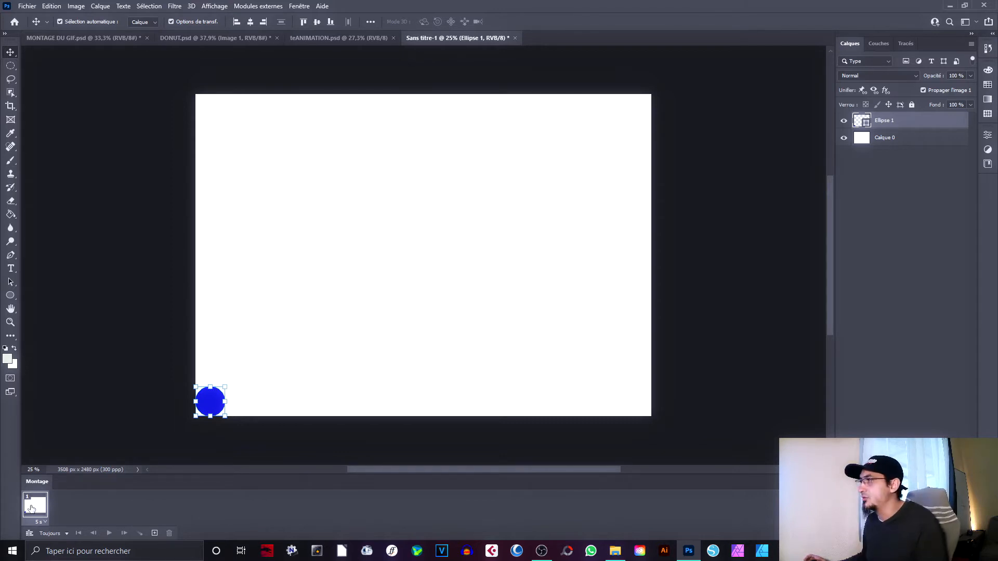
pyautogui.click(69, 445)
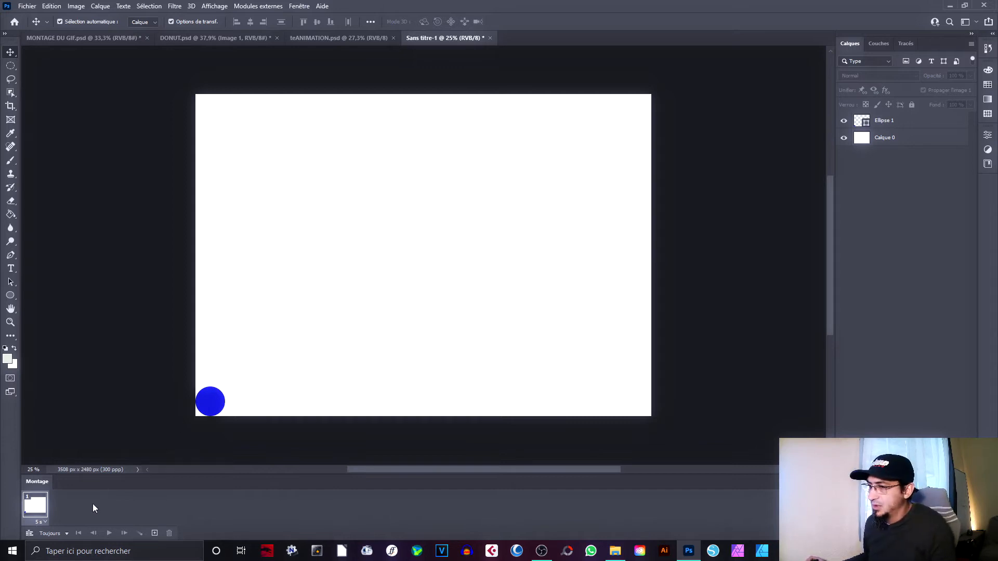
# Add frames 2 and 3 to the animation, shifting the blue circle further diagonally toward the canvas's upper right in each one
pyautogui.click(155, 532)
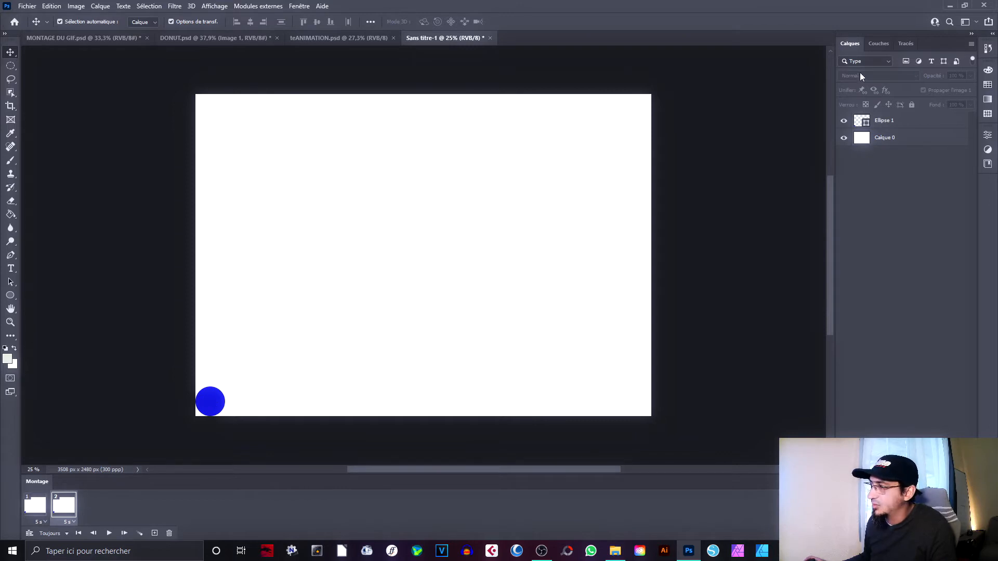
pyautogui.moveTo(217, 400); pyautogui.dragTo(275, 351)
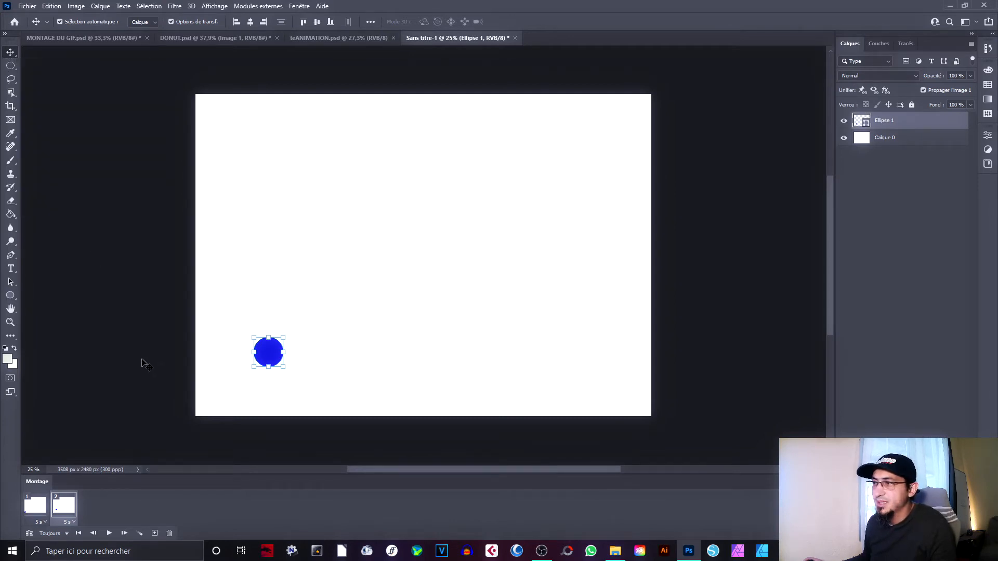
pyautogui.click(35, 512)
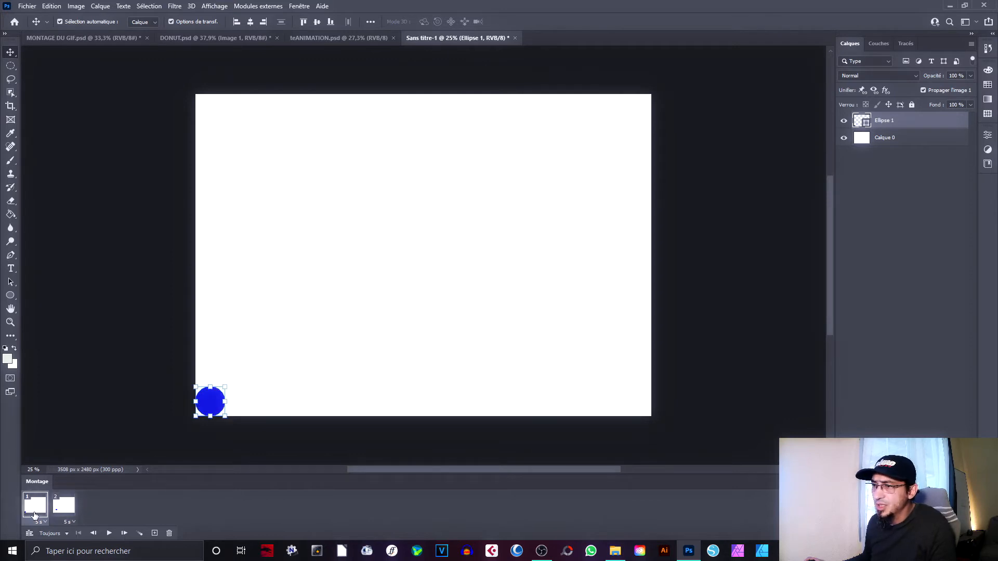
pyautogui.click(65, 505)
pyautogui.click(35, 509)
pyautogui.click(63, 507)
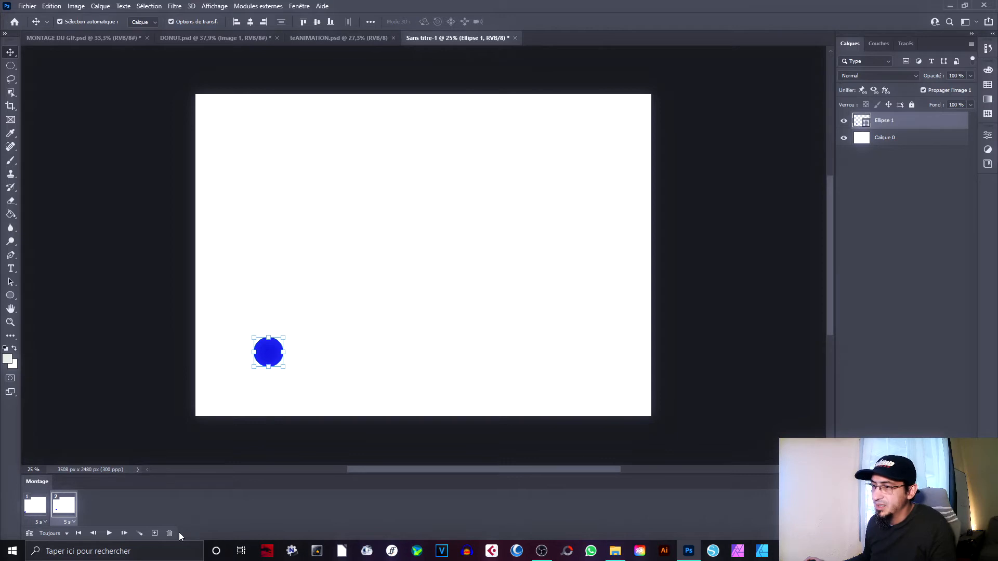
pyautogui.click(154, 533)
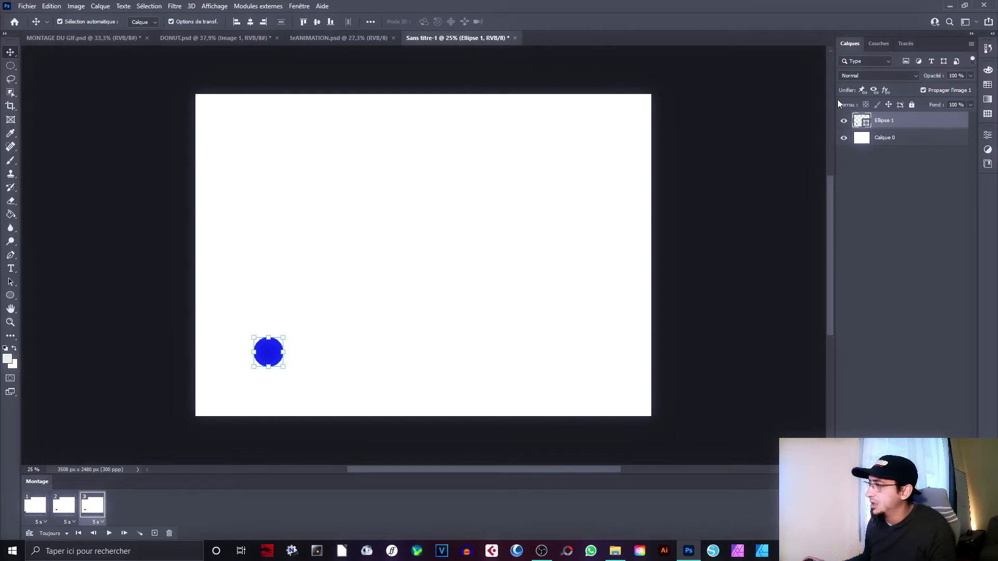
pyautogui.moveTo(274, 355); pyautogui.dragTo(314, 318)
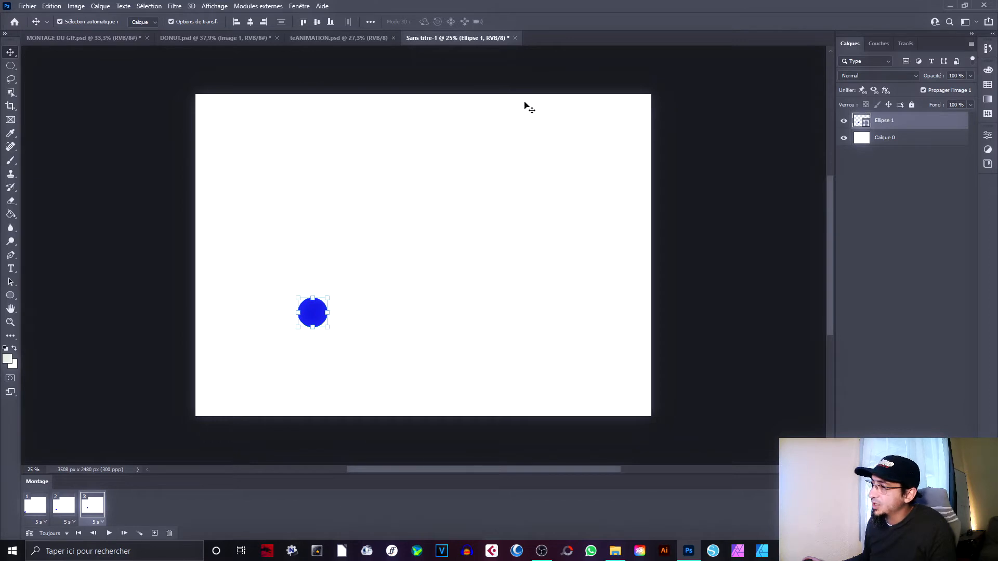
# Compare the circle's position across frames 1, 2 and 3
pyautogui.click(64, 508)
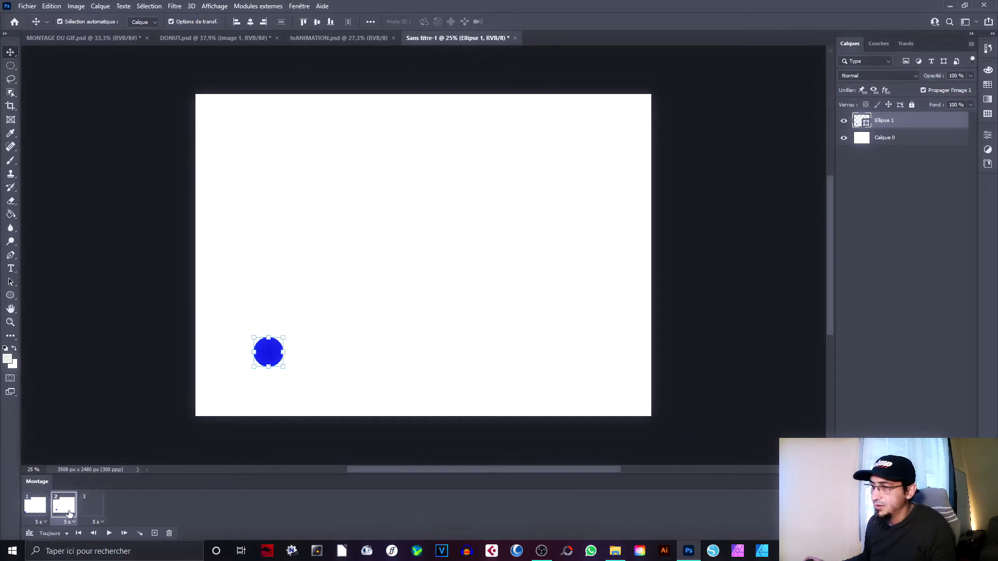
pyautogui.click(36, 509)
pyautogui.click(63, 510)
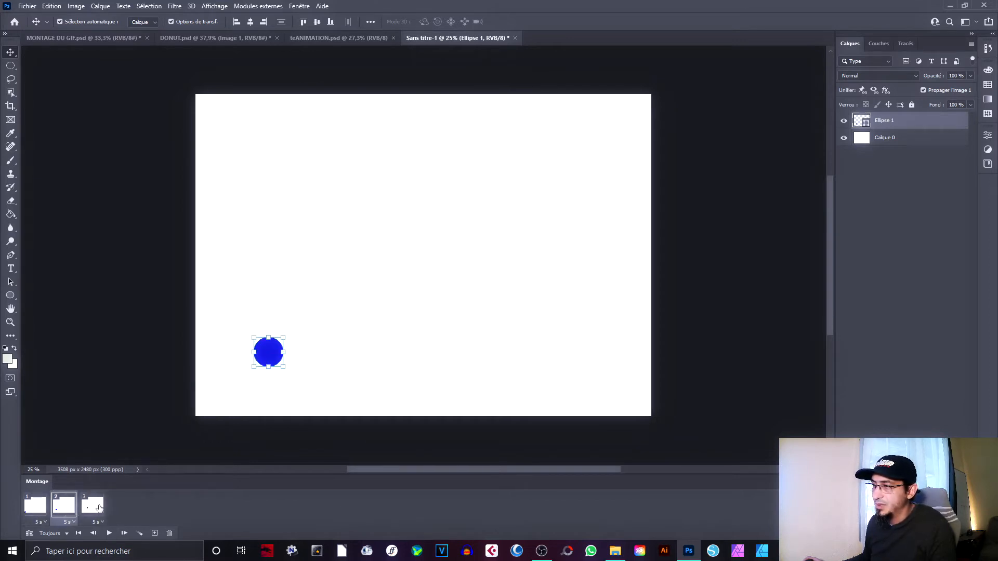
pyautogui.click(97, 508)
pyautogui.click(56, 510)
pyautogui.click(30, 508)
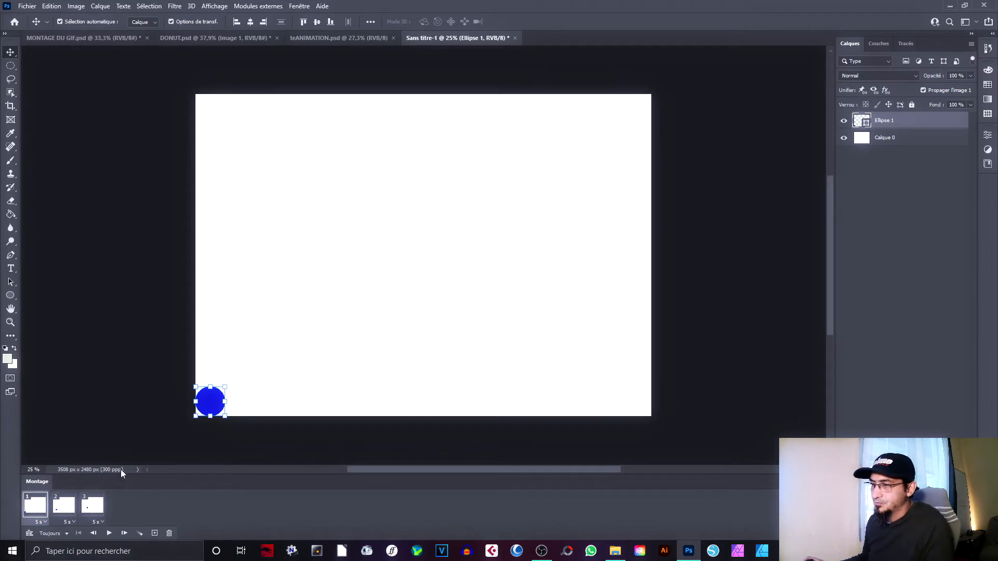
pyautogui.click(63, 509)
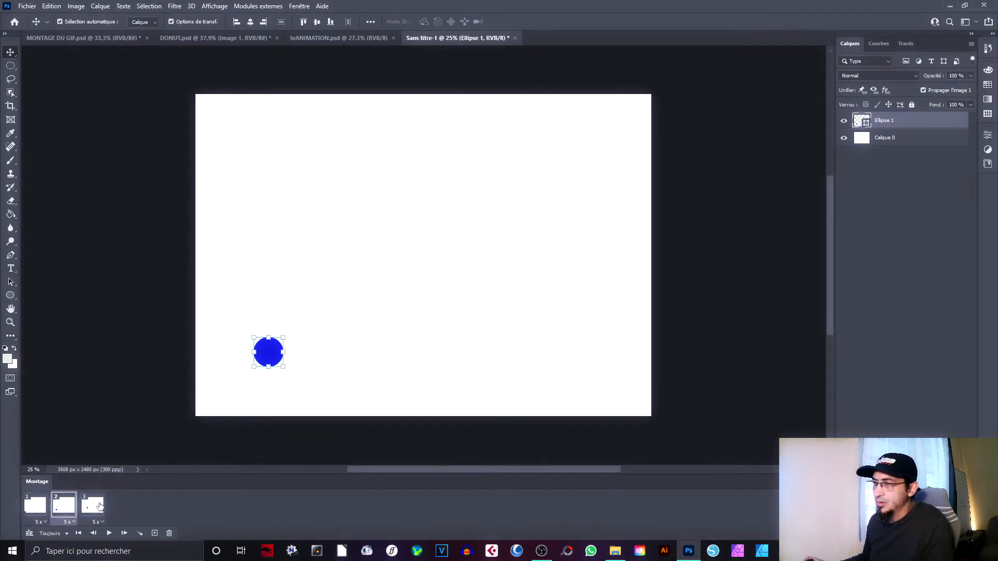
pyautogui.click(93, 506)
pyautogui.click(35, 508)
pyautogui.click(63, 507)
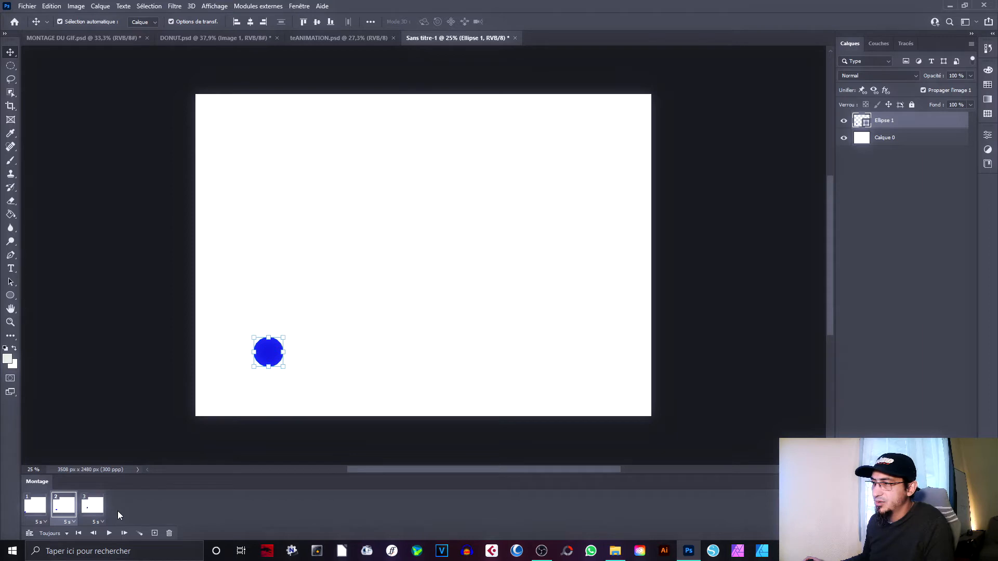
# Add frames 4, 5 and 6 after frame 3, moving the circle another step diagonally up and right in each
pyautogui.click(91, 508)
pyautogui.click(155, 533)
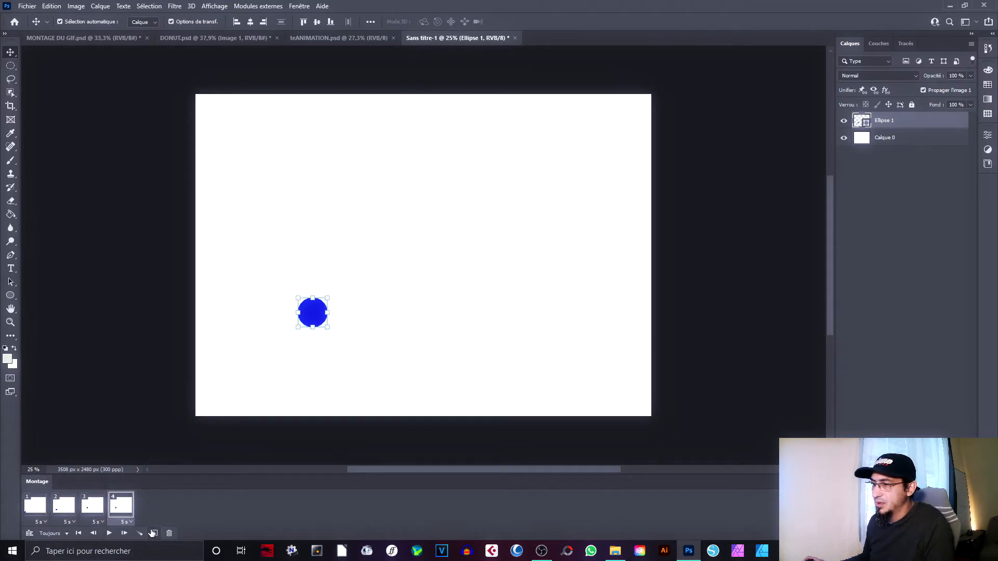
pyautogui.moveTo(312, 315); pyautogui.dragTo(362, 275)
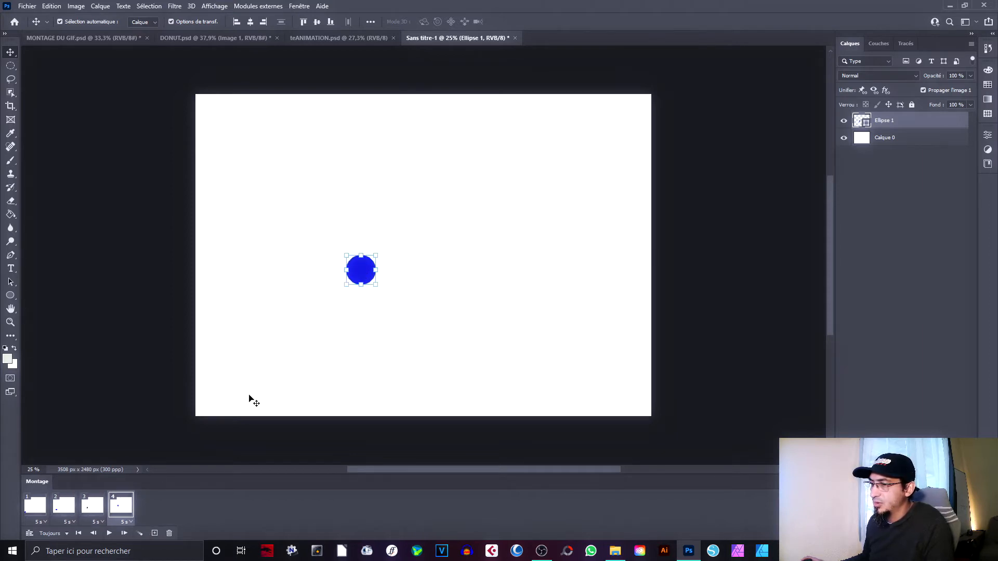
pyautogui.click(154, 533)
pyautogui.moveTo(365, 279); pyautogui.dragTo(412, 239)
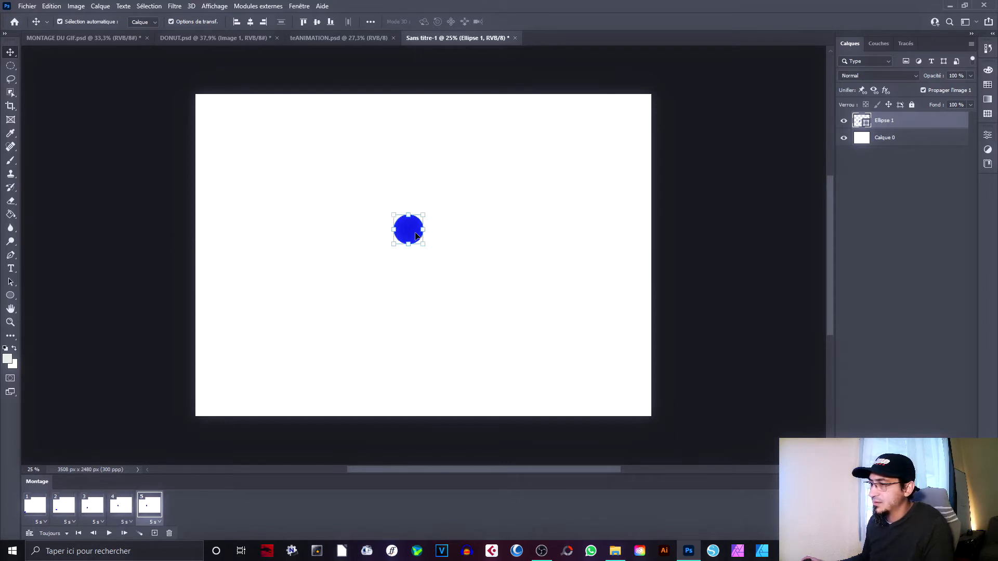
pyautogui.click(155, 533)
pyautogui.moveTo(407, 232); pyautogui.dragTo(458, 183)
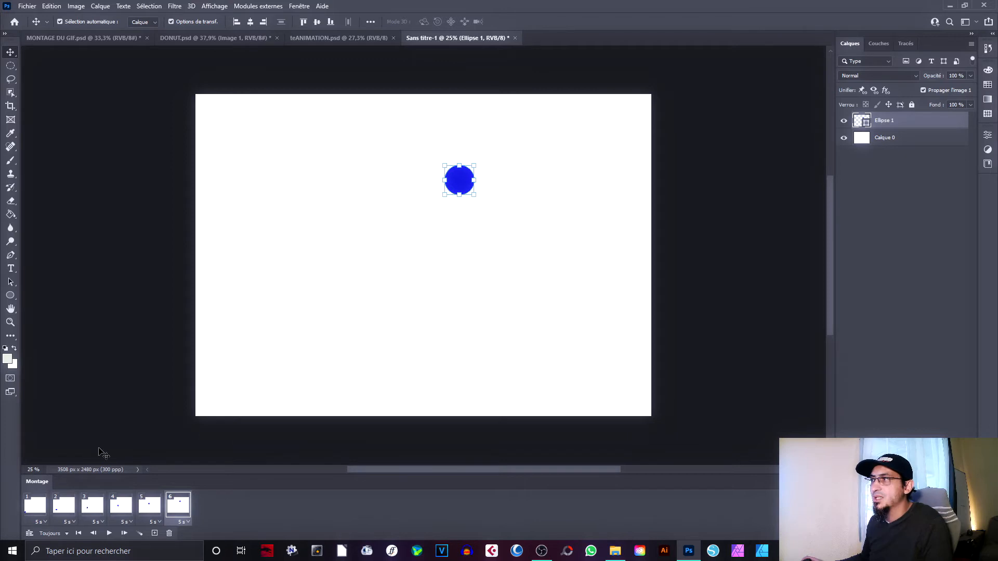
# Add frames 7 to 10, continuing the circle's diagonal path until it touches the canvas's upper edge in frame 9
pyautogui.click(155, 533)
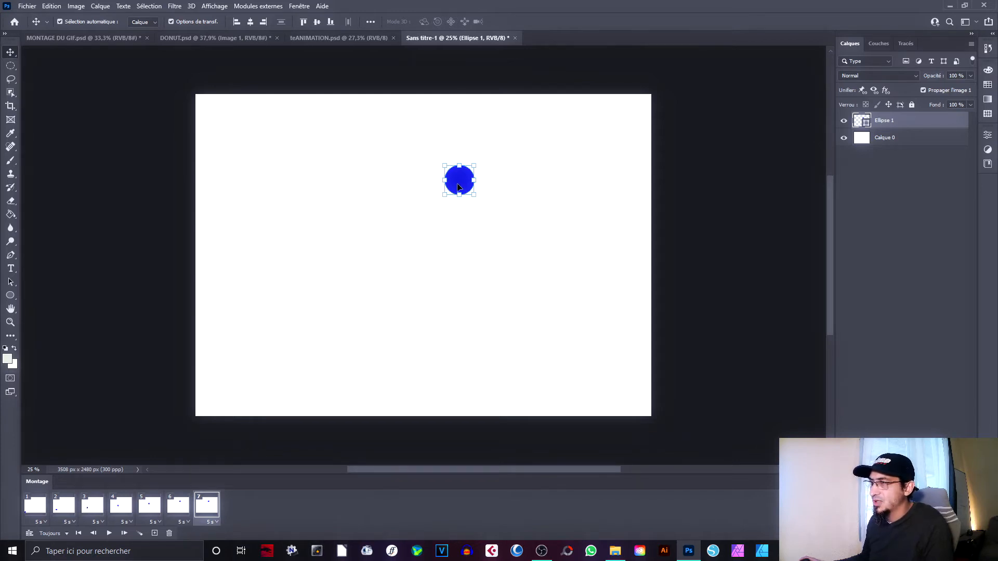
pyautogui.moveTo(458, 187); pyautogui.dragTo(462, 183)
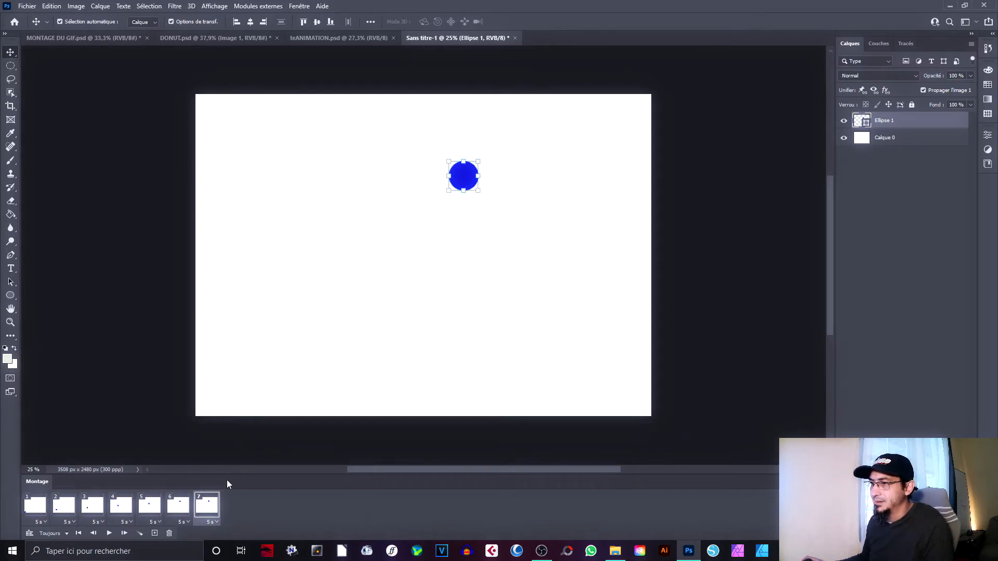
pyautogui.click(155, 534)
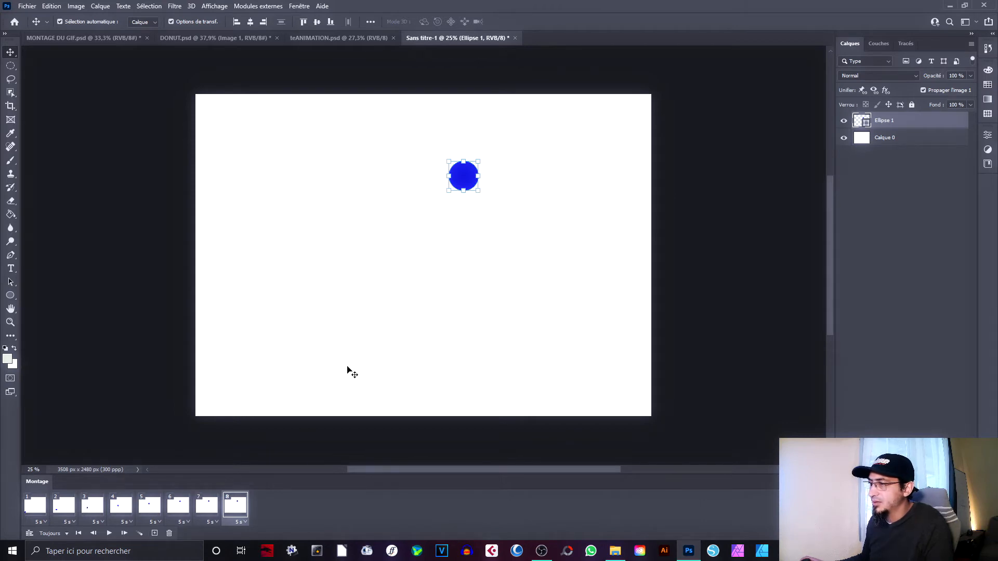
pyautogui.moveTo(469, 176); pyautogui.dragTo(517, 131)
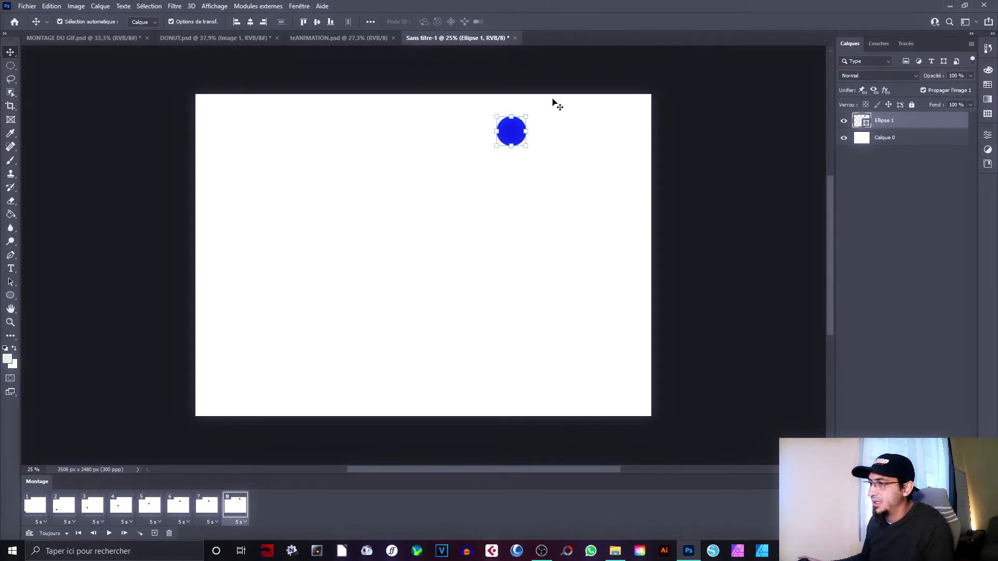
pyautogui.click(154, 533)
pyautogui.moveTo(514, 136); pyautogui.dragTo(539, 116)
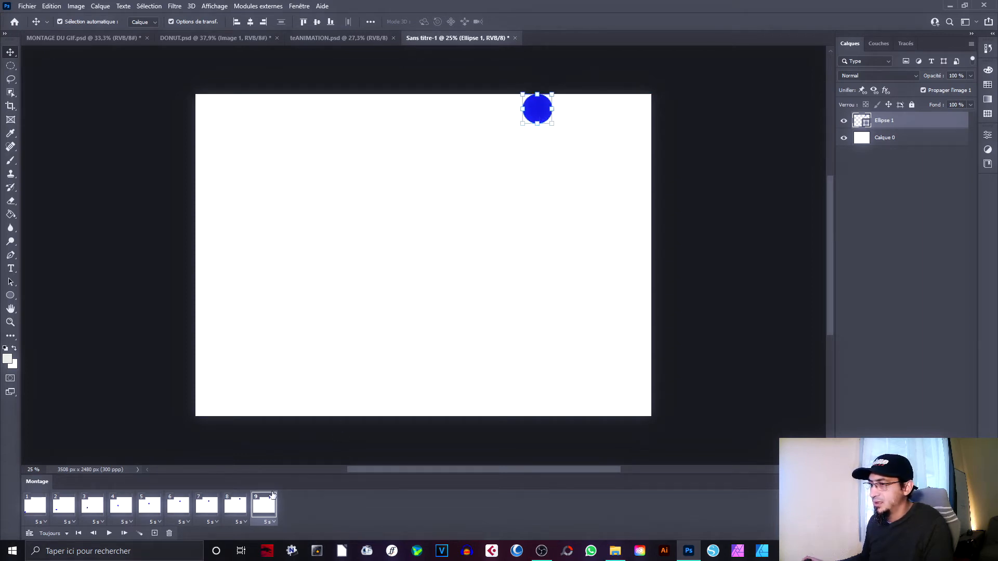
pyautogui.click(154, 534)
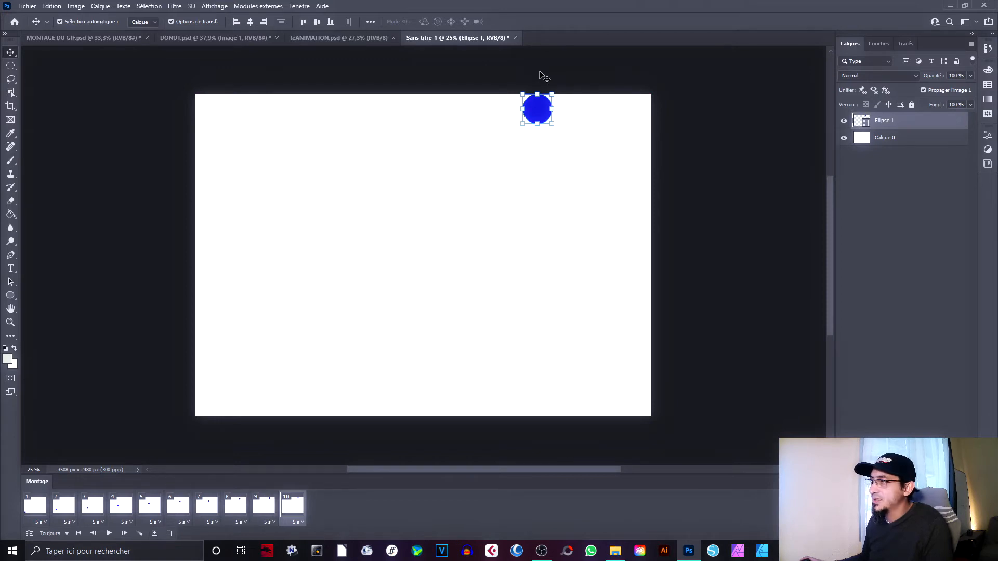
# Duplicate the Ellipse 1 layer and hide the copy from frame 1 so the setting propagates to all frames
pyautogui.moveTo(933, 118); pyautogui.dragTo(918, 141)
pyautogui.moveTo(923, 253); pyautogui.dragTo(939, 533)
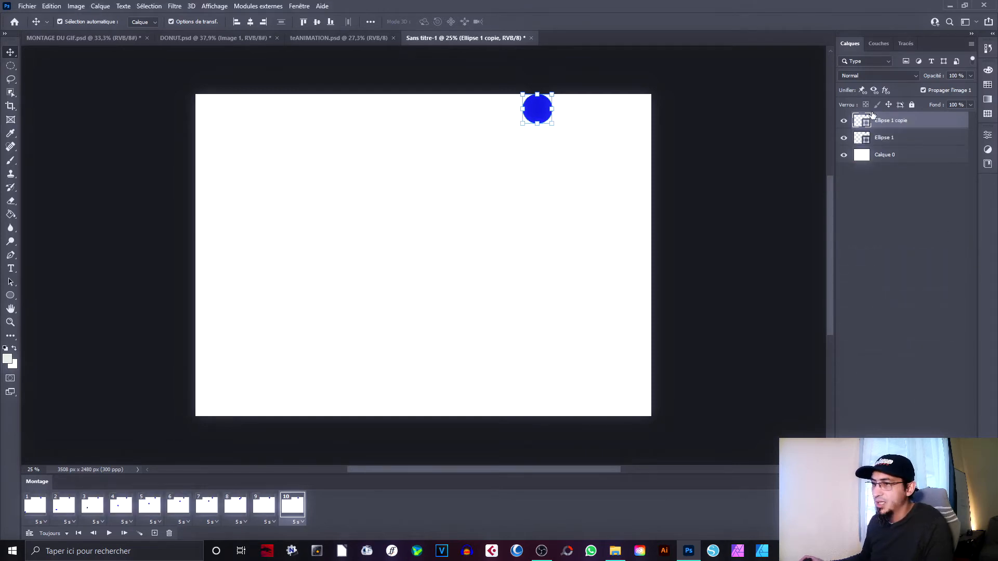
pyautogui.click(35, 504)
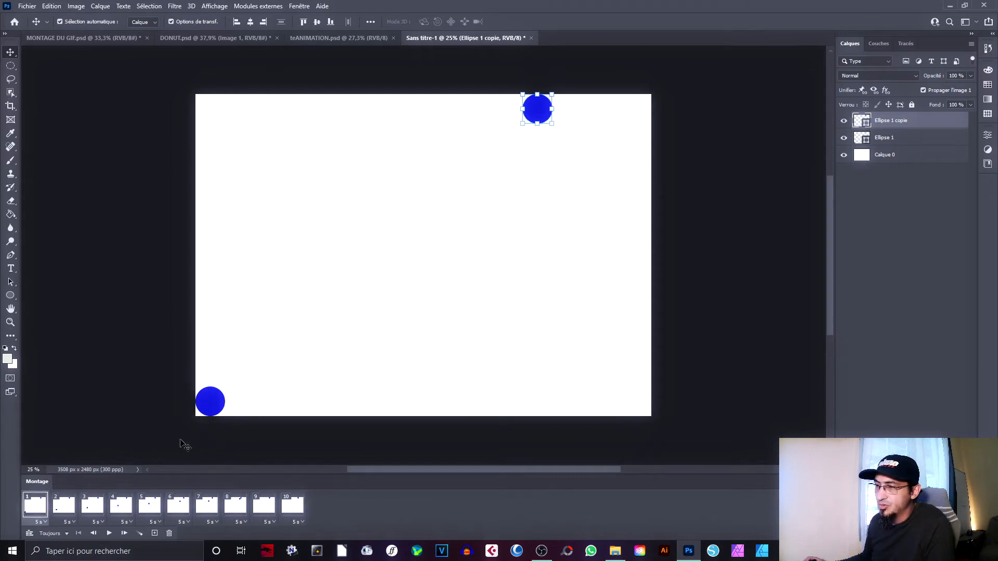
pyautogui.click(844, 122)
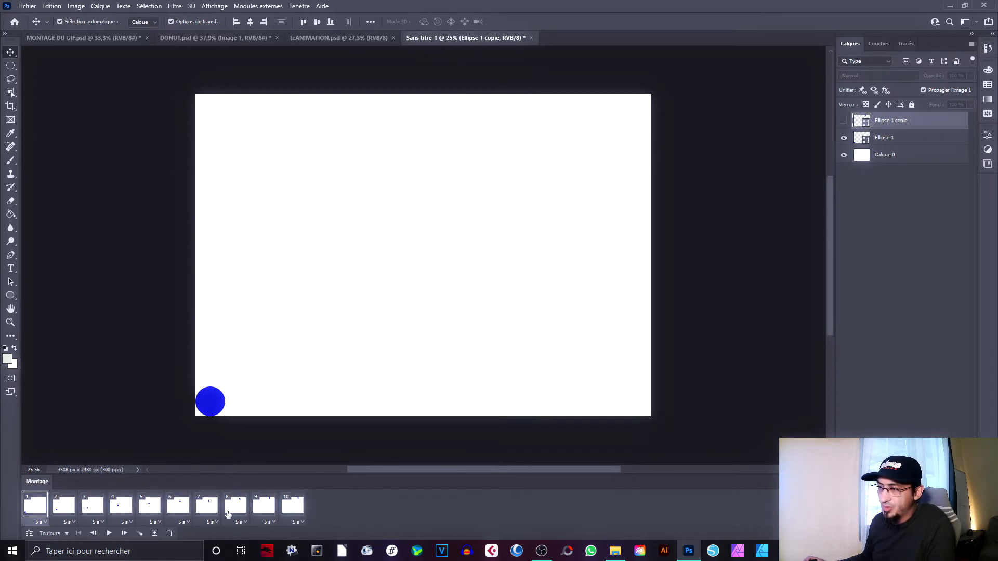
# In frame 10, squash the Ellipse 1 circle against the canvas's upper edge to about 31.58% of its height
pyautogui.click(292, 507)
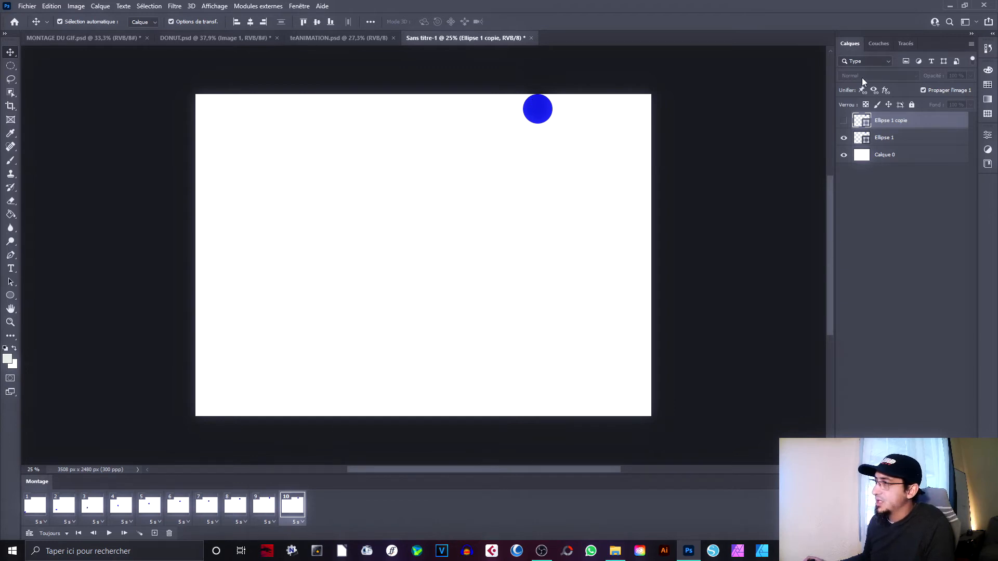
pyautogui.click(268, 505)
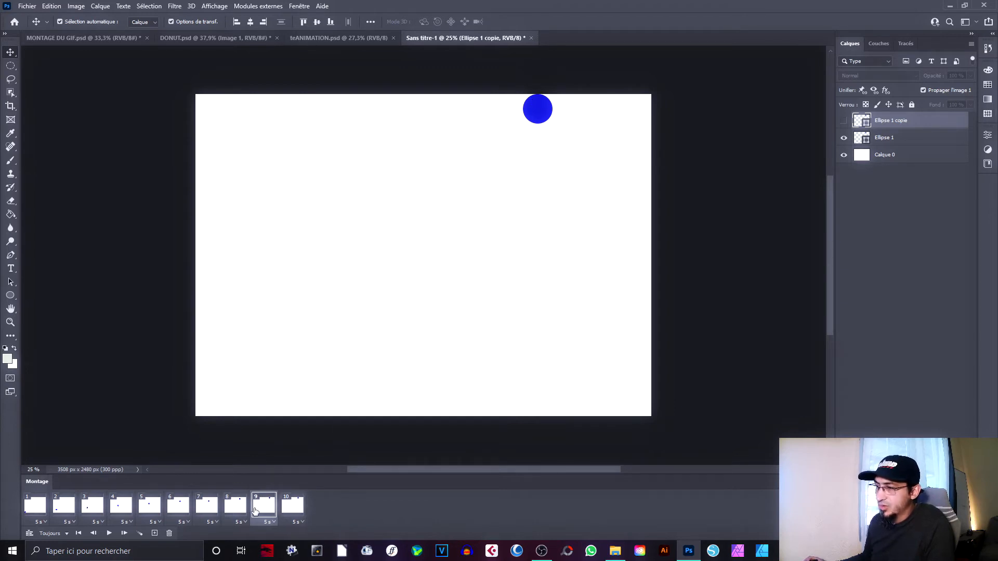
pyautogui.click(294, 507)
pyautogui.click(264, 509)
pyautogui.click(292, 508)
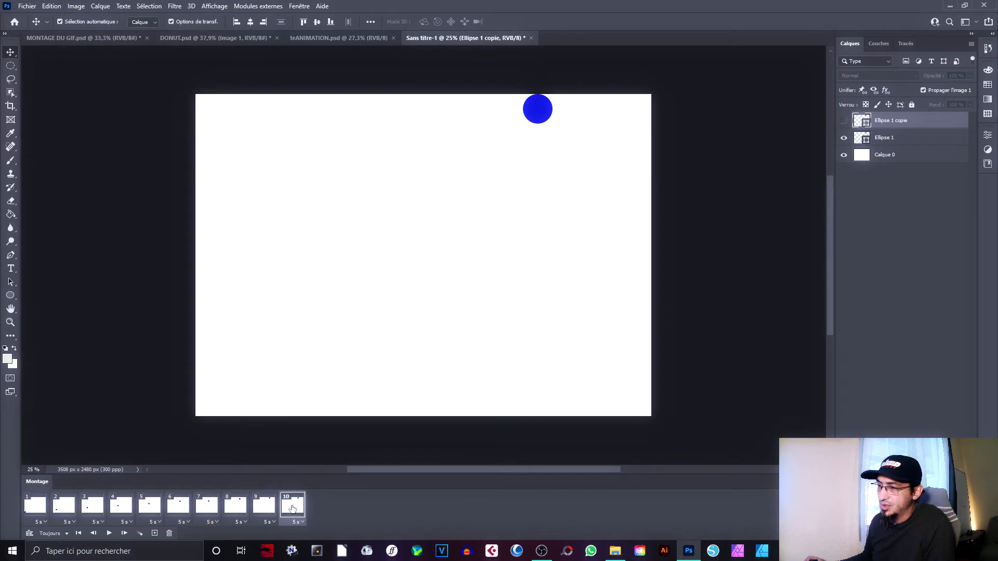
pyautogui.click(538, 111)
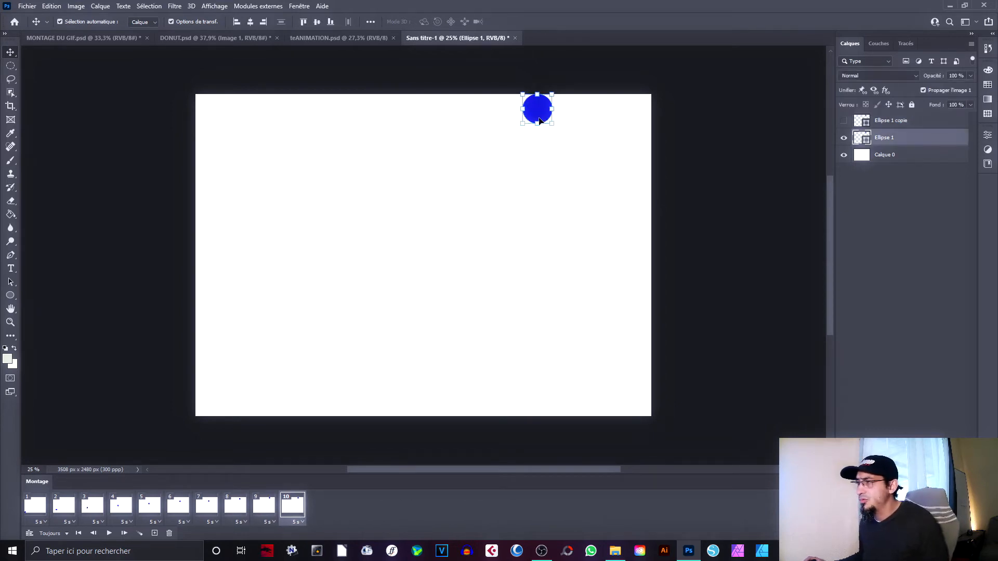
pyautogui.moveTo(524, 123)
pyautogui.mouseDown()
pyautogui.moveTo(430, 176)
pyautogui.moveTo(521, 112)
pyautogui.moveTo(521, 124)
pyautogui.mouseUp()
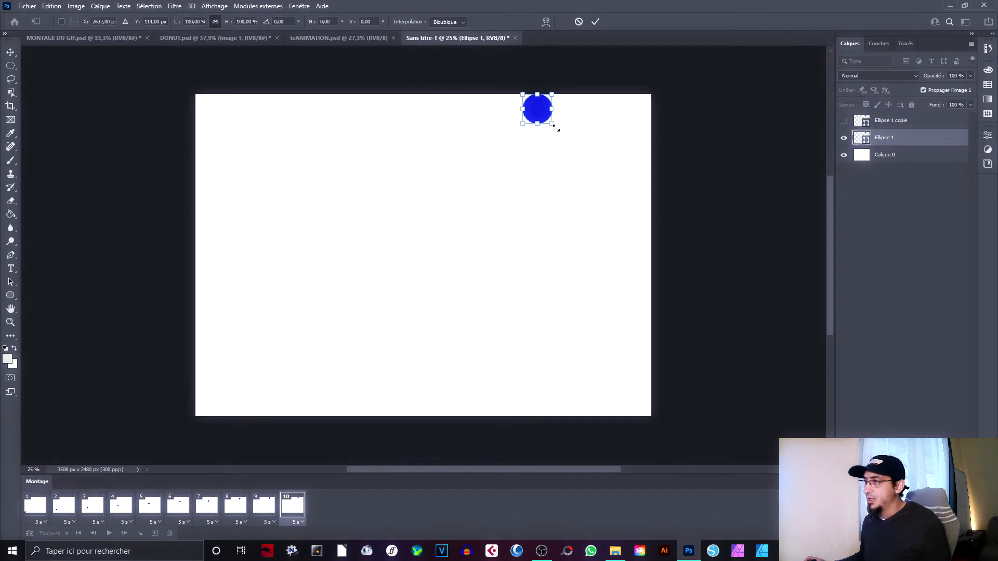
pyautogui.press('Return')
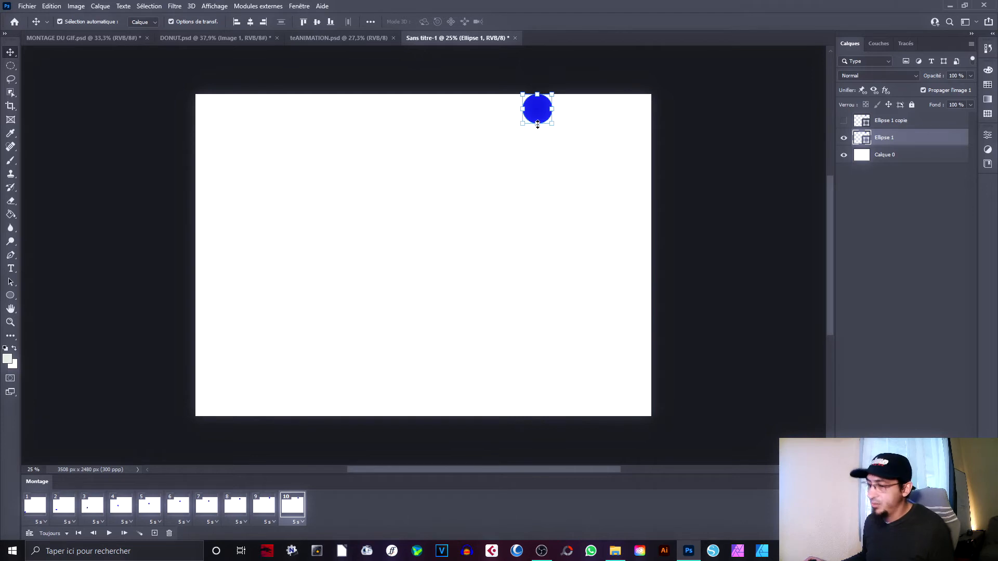
pyautogui.moveTo(537, 124); pyautogui.dragTo(542, 104)
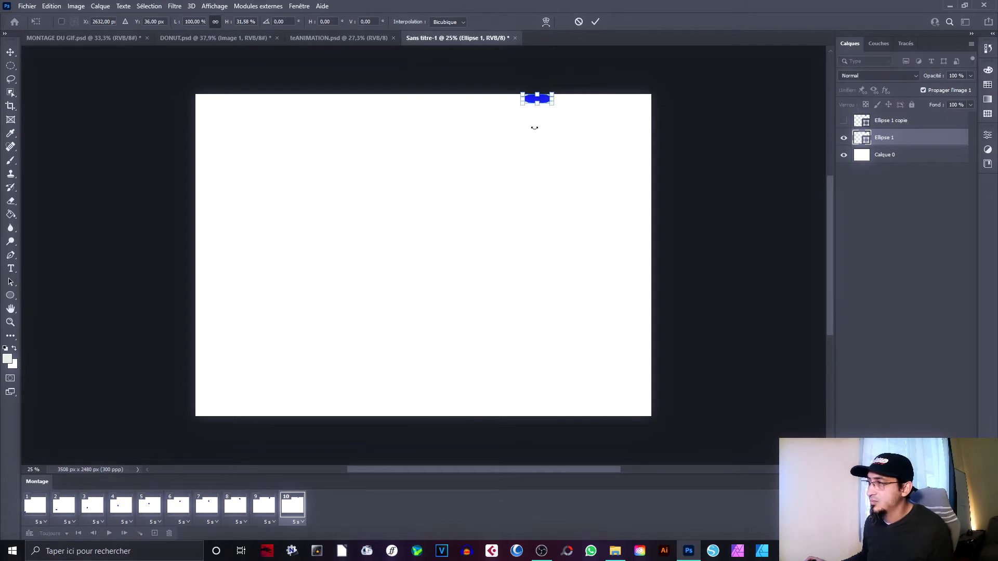
pyautogui.press('Return')
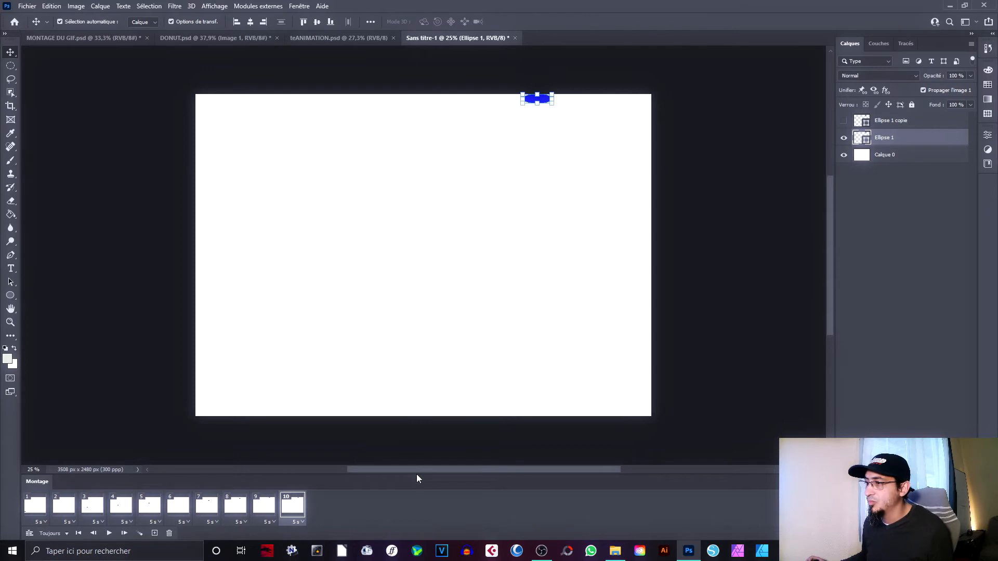
# Check the shape of the circle in frames 9 and 8, and return to frame 10
pyautogui.click(274, 509)
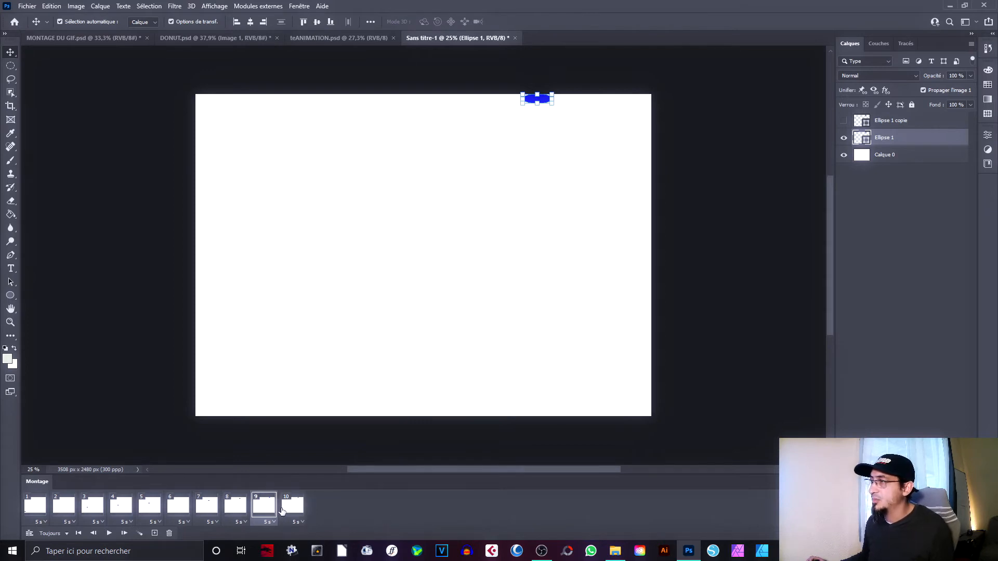
pyautogui.click(237, 513)
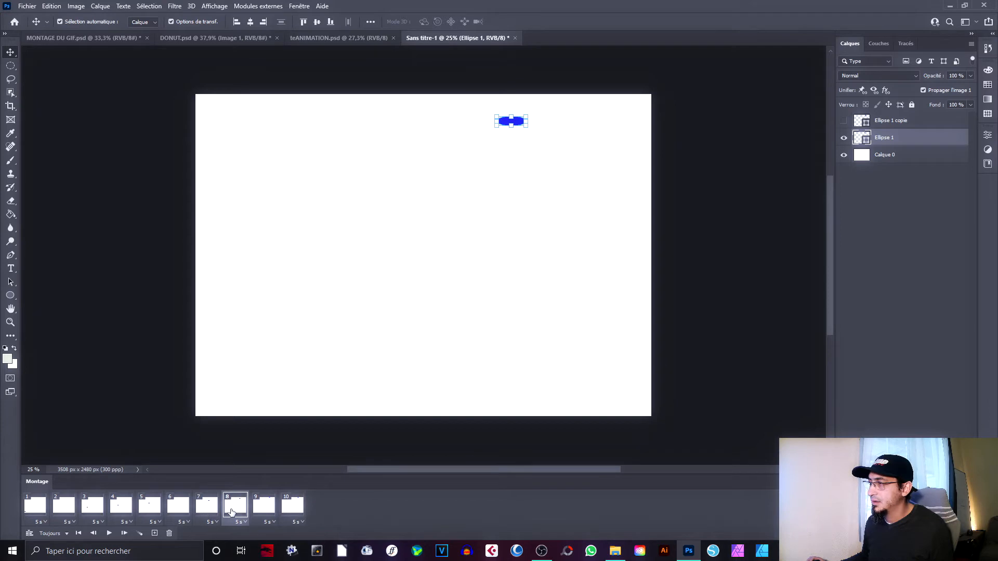
pyautogui.click(294, 503)
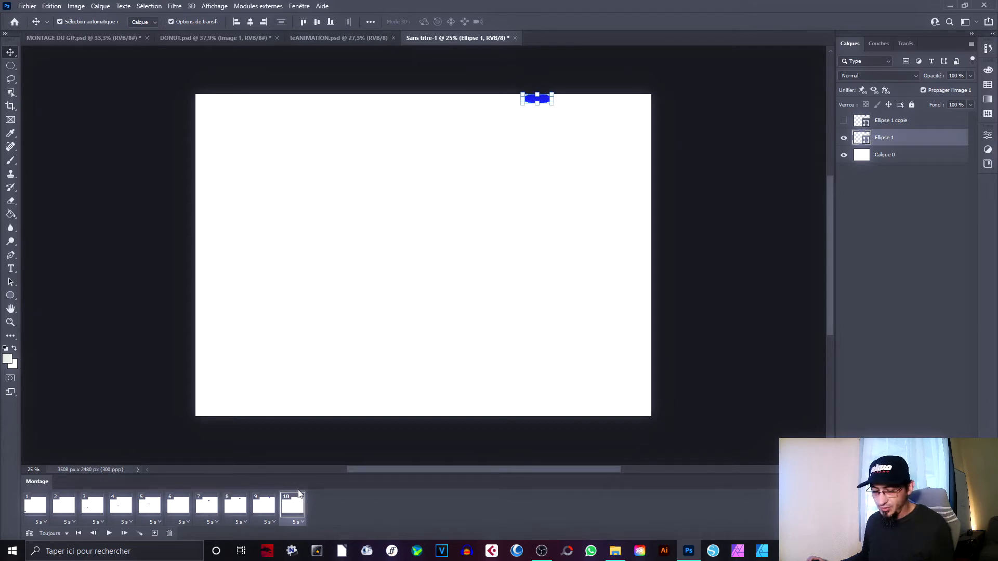
# Undo the squash of the Ellipse 1 circle and hide the Ellipse 1 copie layer from frame 1
pyautogui.hotkey('ctrl', 'z')
pyautogui.hotkey('ctrl', 'z')
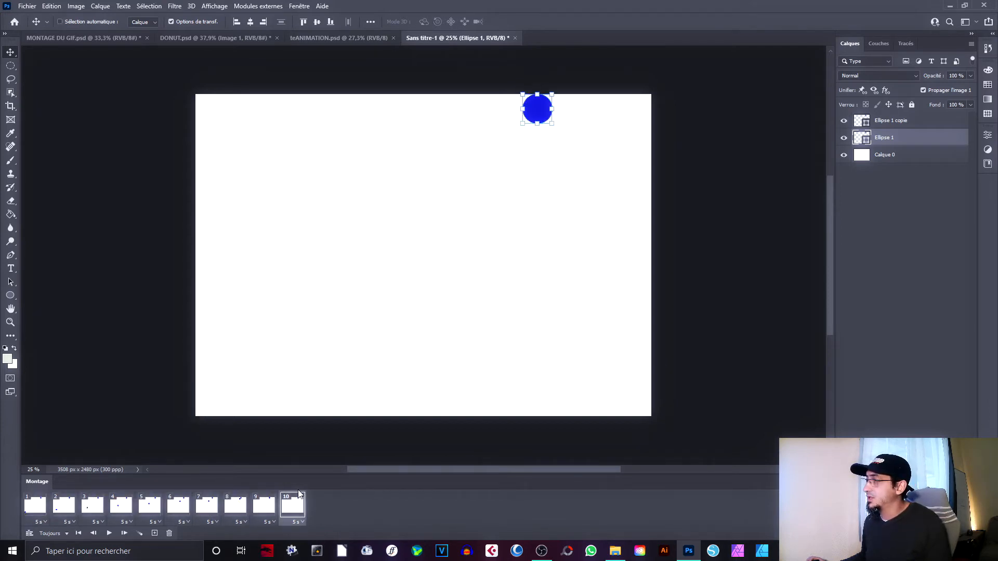
pyautogui.click(262, 508)
pyautogui.click(288, 509)
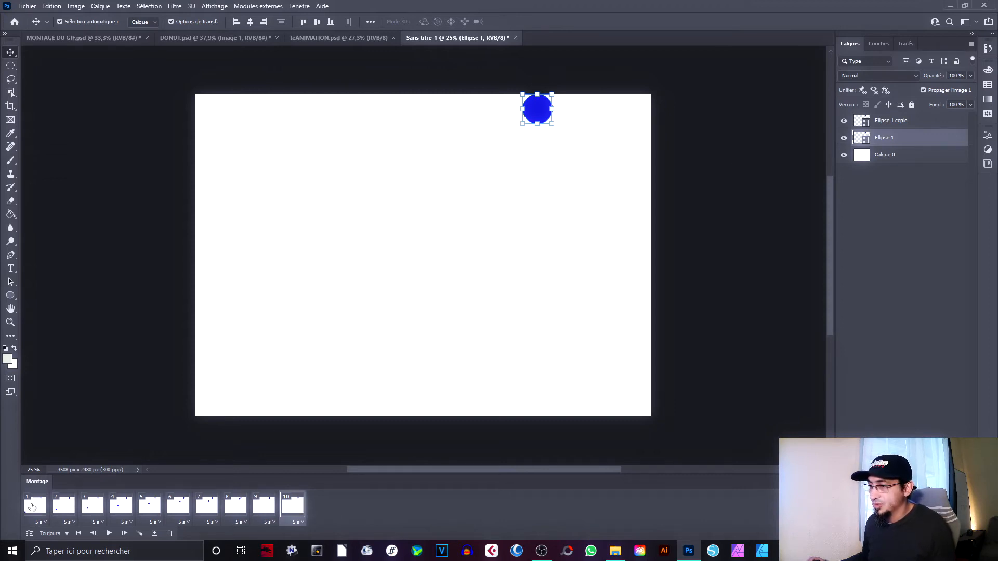
pyautogui.click(32, 508)
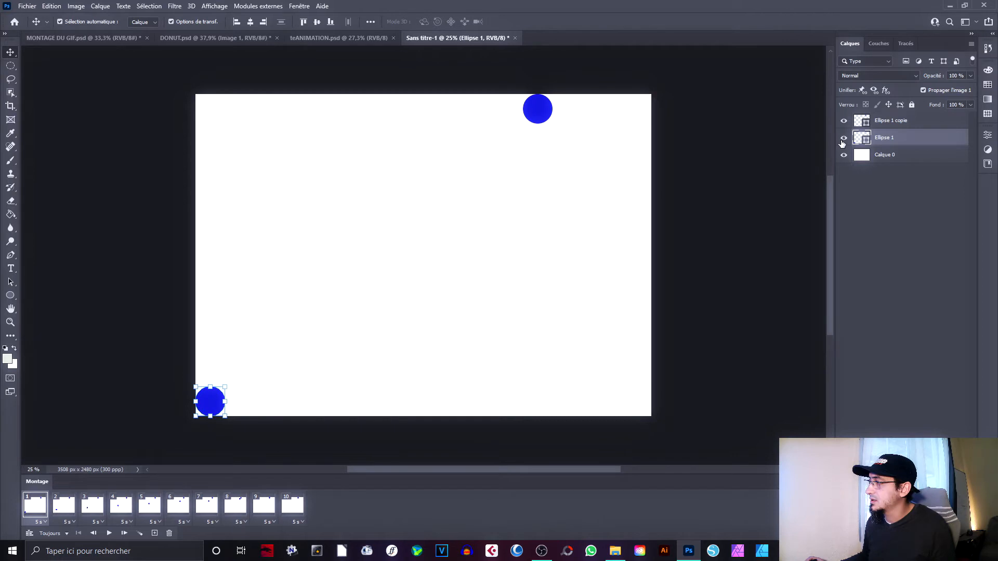
pyautogui.click(844, 122)
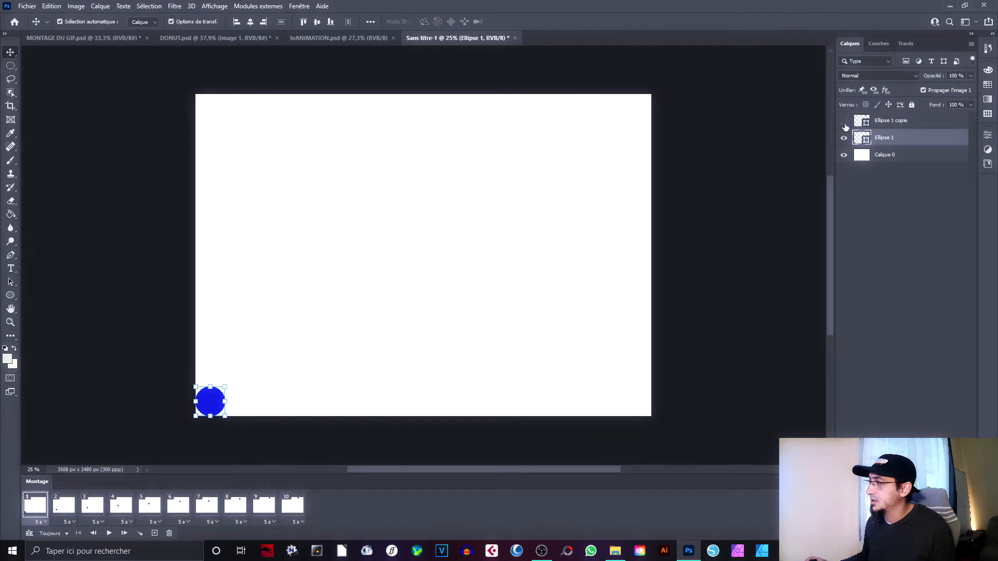
# In frame 10, hide Ellipse 1 so only Ellipse 1 copie shows, and check that frame 2 still shows the original
pyautogui.click(292, 508)
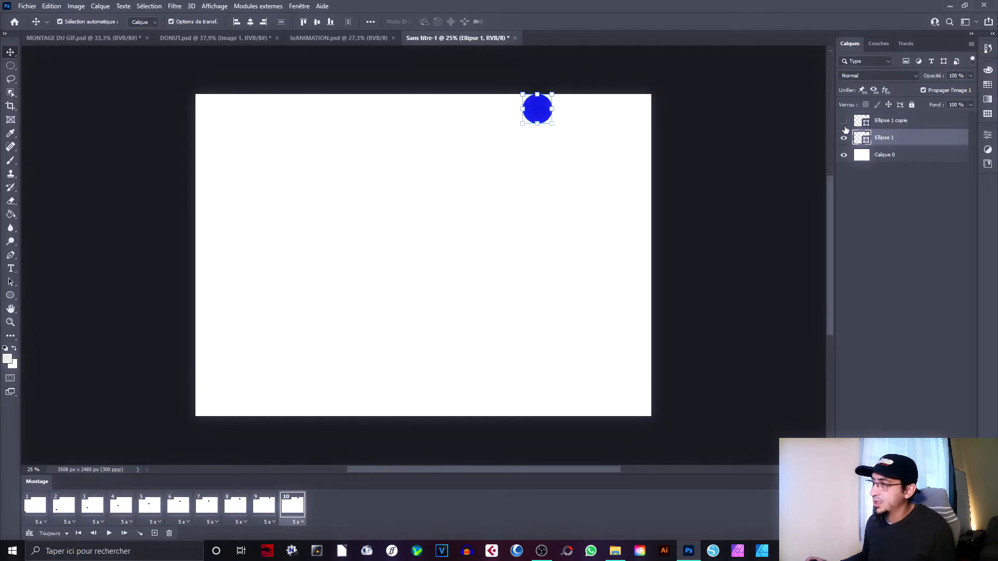
pyautogui.click(843, 140)
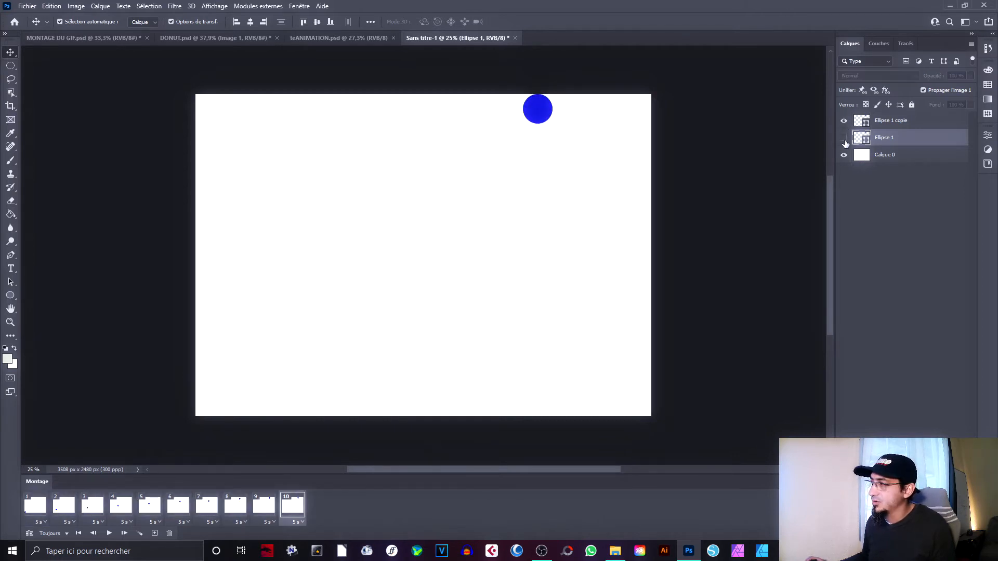
pyautogui.click(889, 121)
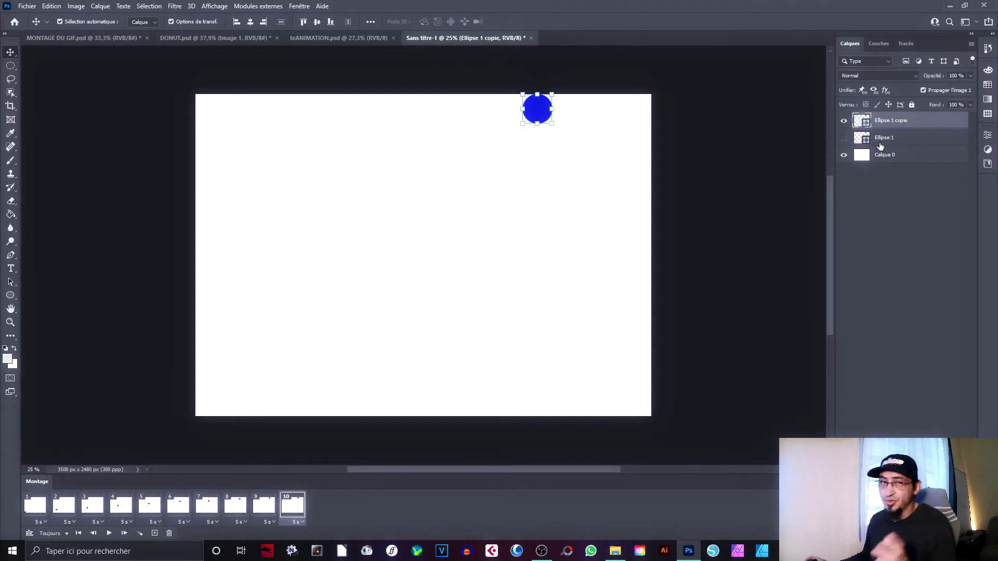
pyautogui.click(905, 137)
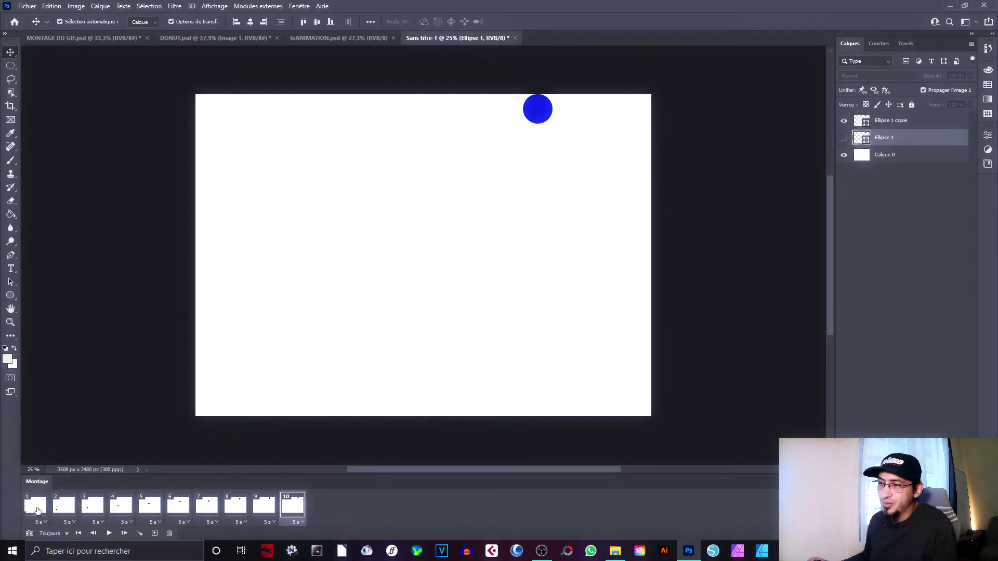
pyautogui.click(62, 505)
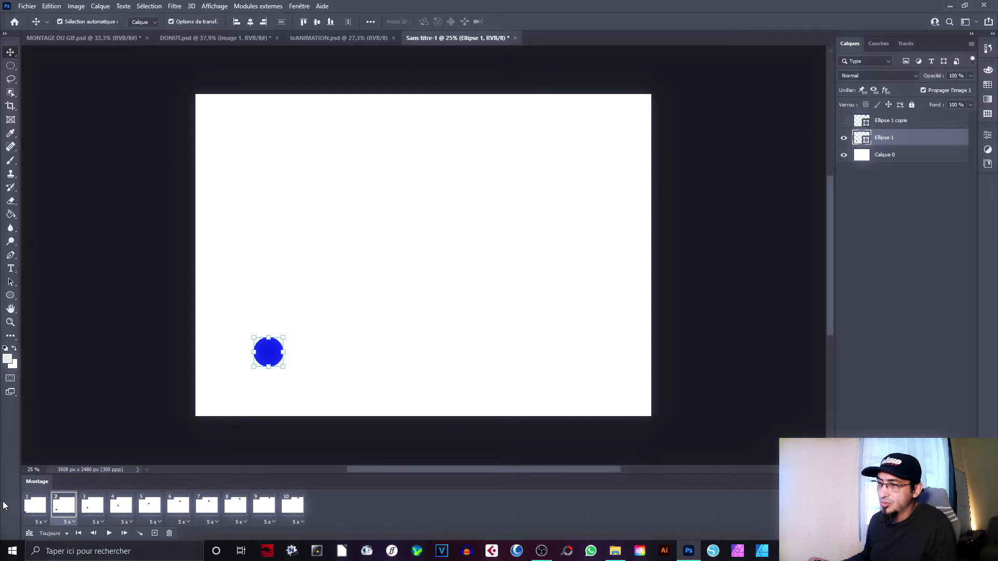
# In frame 10, squash the Ellipse 1 copie circle against the canvas's upper edge to about 26.32% of its height
pyautogui.click(293, 505)
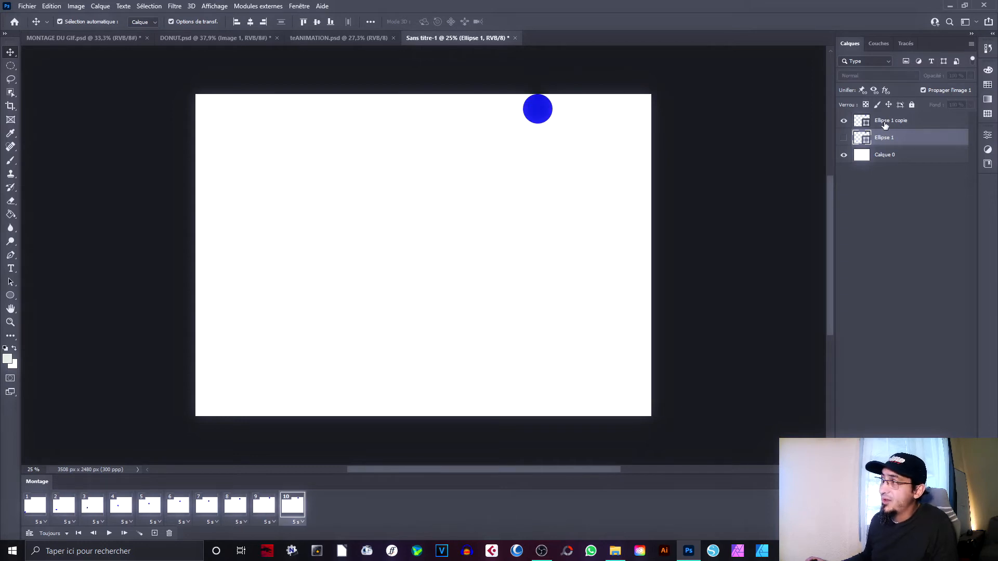
pyautogui.click(883, 123)
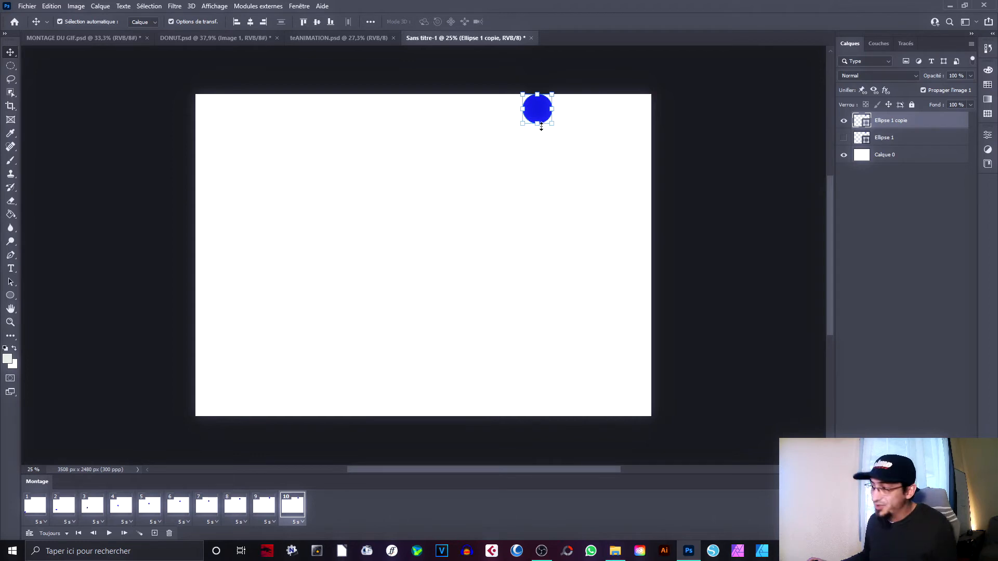
pyautogui.moveTo(540, 123); pyautogui.dragTo(548, 102)
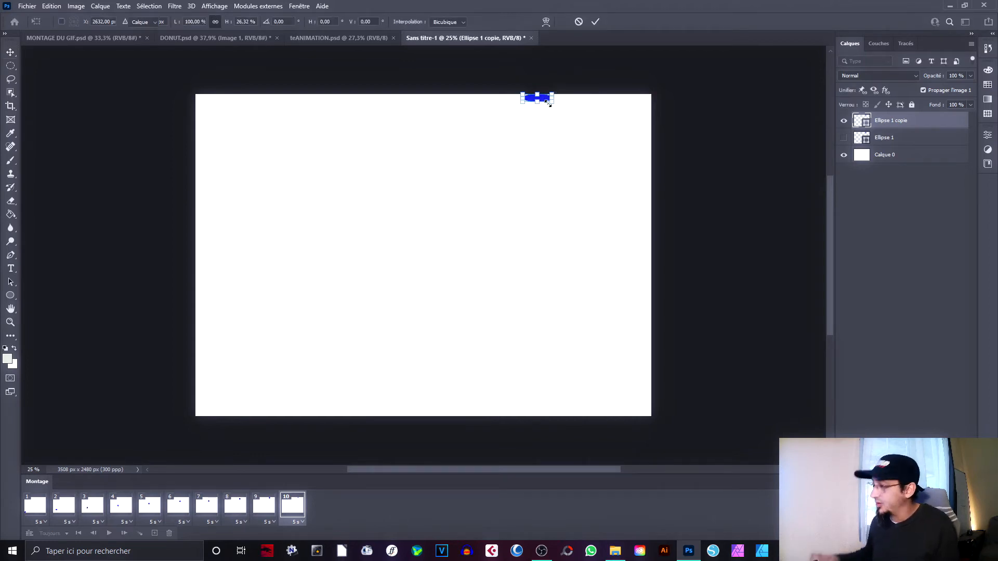
pyautogui.press('Return')
# Compare the circle's shape and position across frames 7 to 10
pyautogui.click(265, 510)
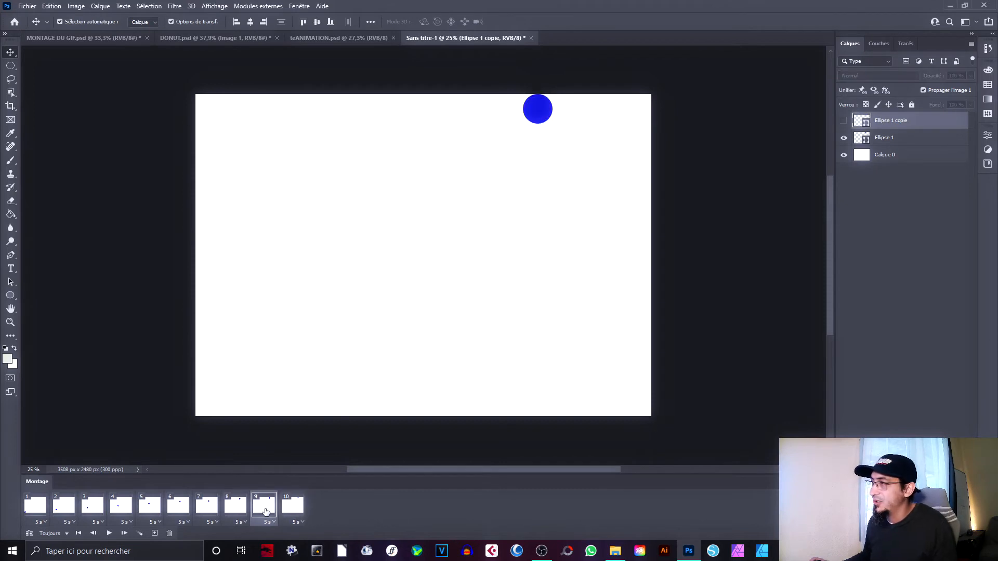
pyautogui.click(288, 510)
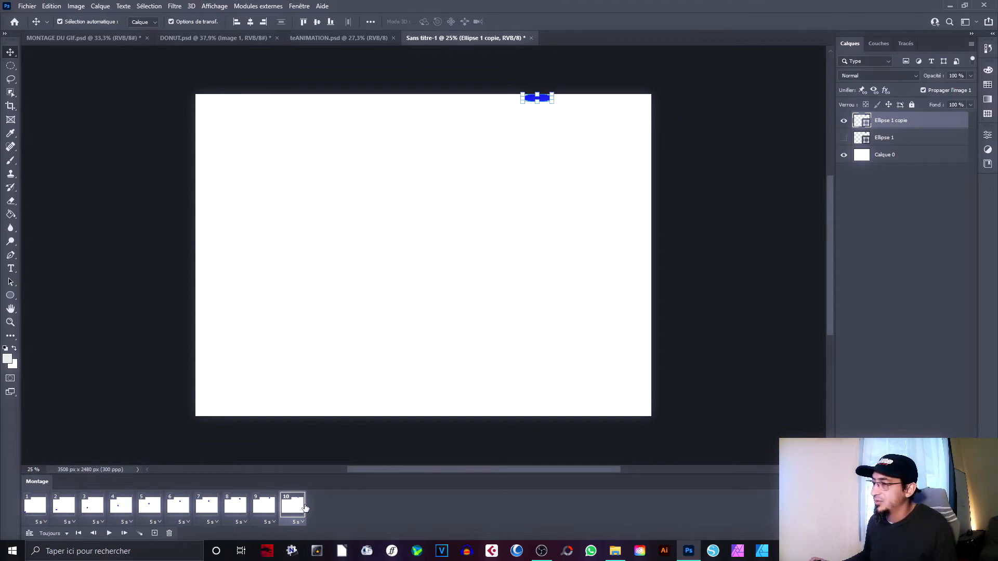
pyautogui.click(276, 511)
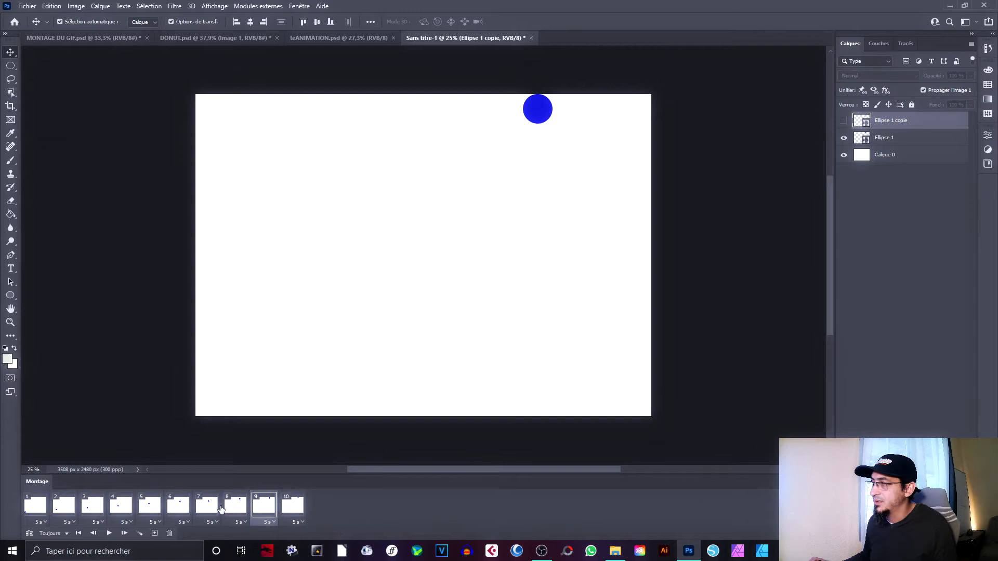
pyautogui.click(207, 509)
pyautogui.click(234, 504)
pyautogui.click(264, 506)
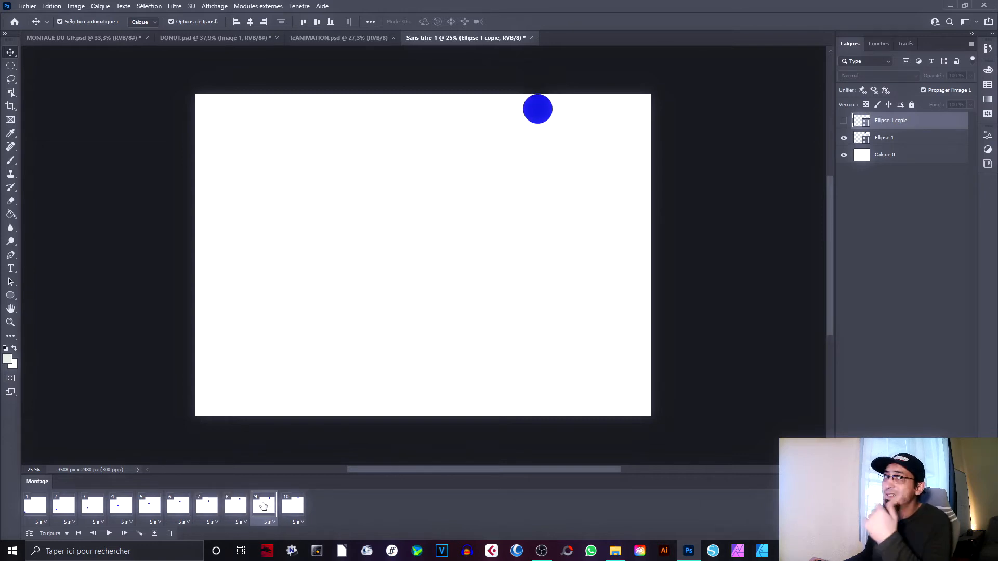
pyautogui.click(296, 508)
pyautogui.click(271, 510)
pyautogui.click(283, 510)
pyautogui.click(262, 510)
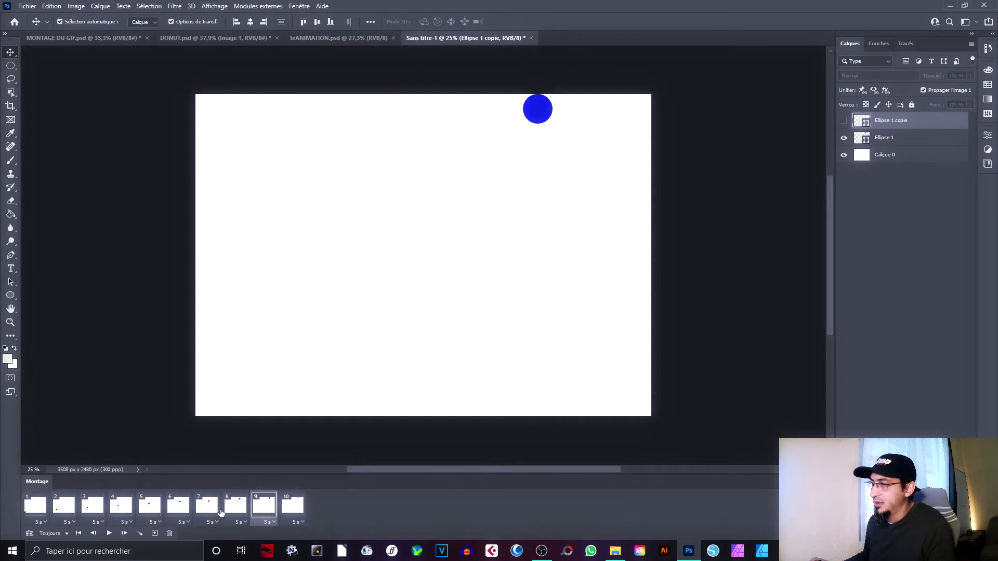
# In frame 10, shift the squashed ellipse slightly right along the canvas's upper edge and compare it with frame 9
pyautogui.click(291, 505)
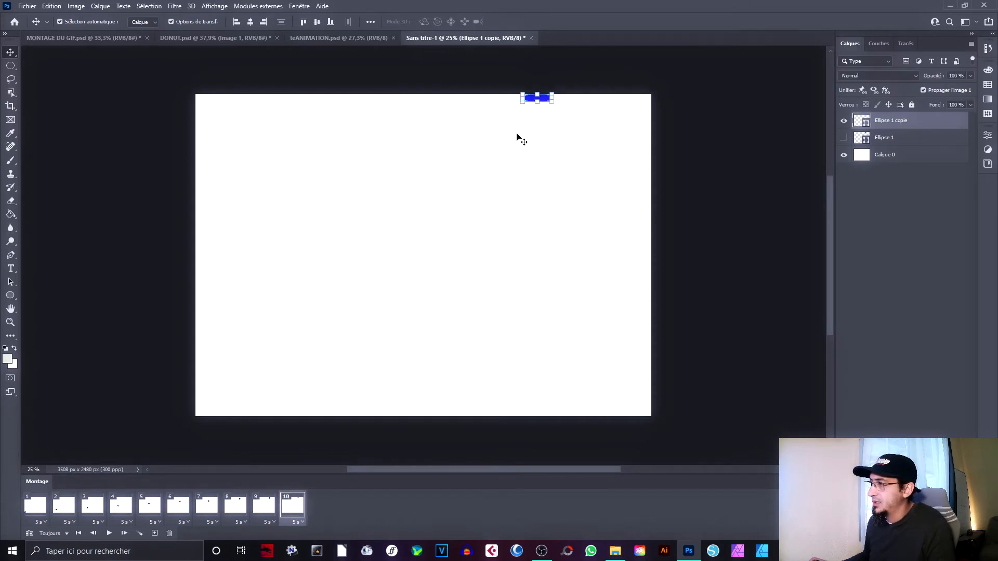
pyautogui.moveTo(544, 101); pyautogui.dragTo(557, 100)
pyautogui.click(263, 509)
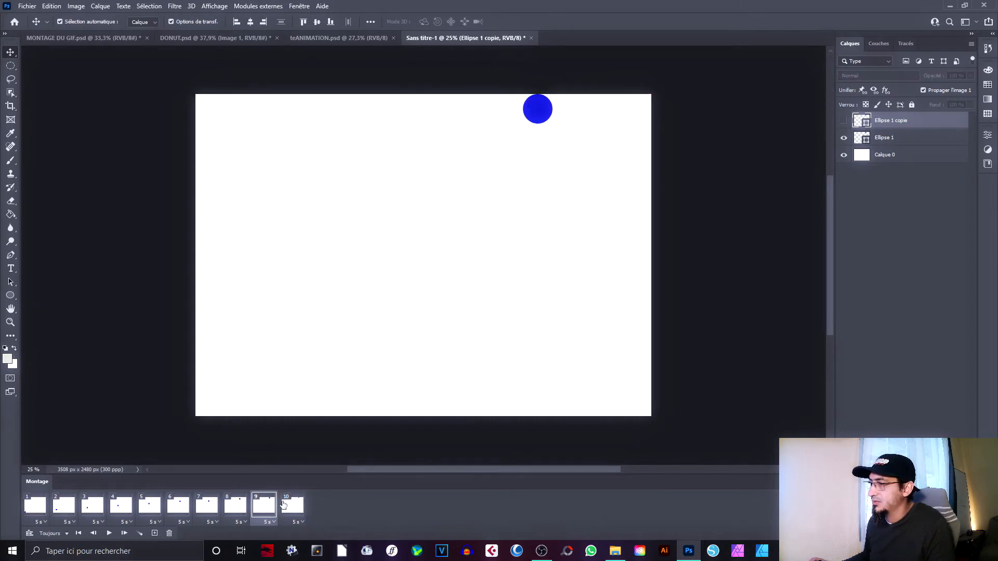
pyautogui.click(290, 502)
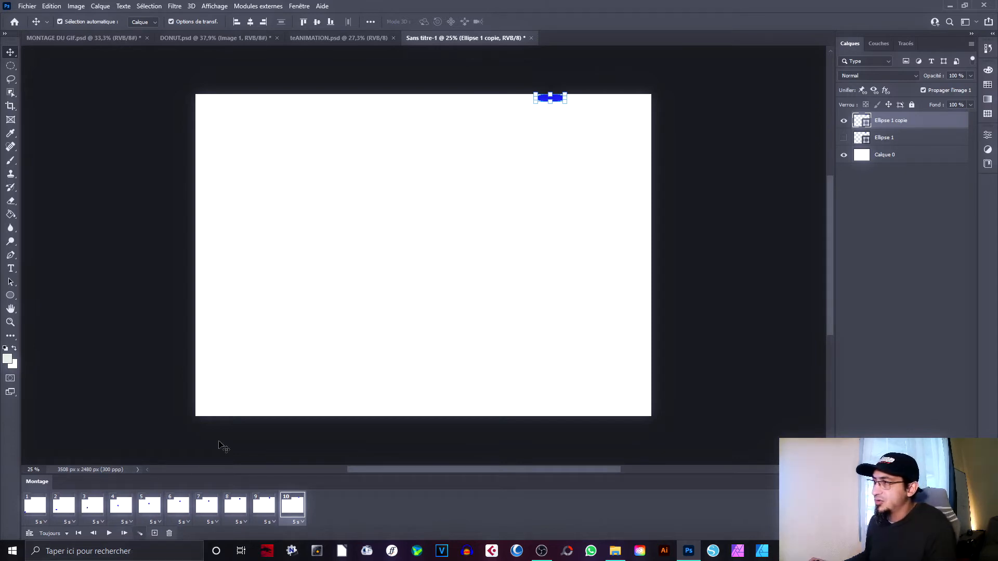
# Preview the animation from the first frame and stop it on frame 1
pyautogui.click(79, 533)
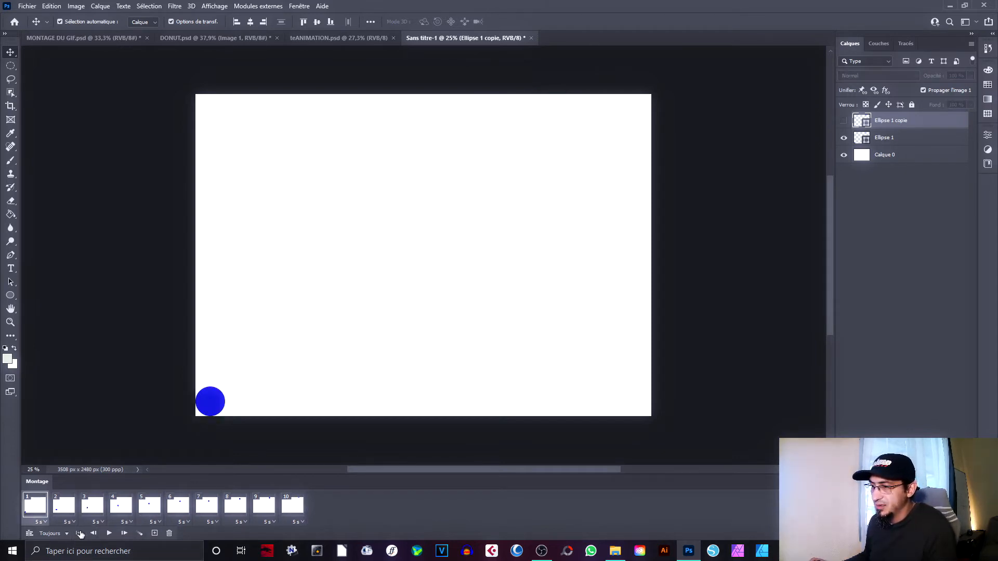
pyautogui.click(108, 534)
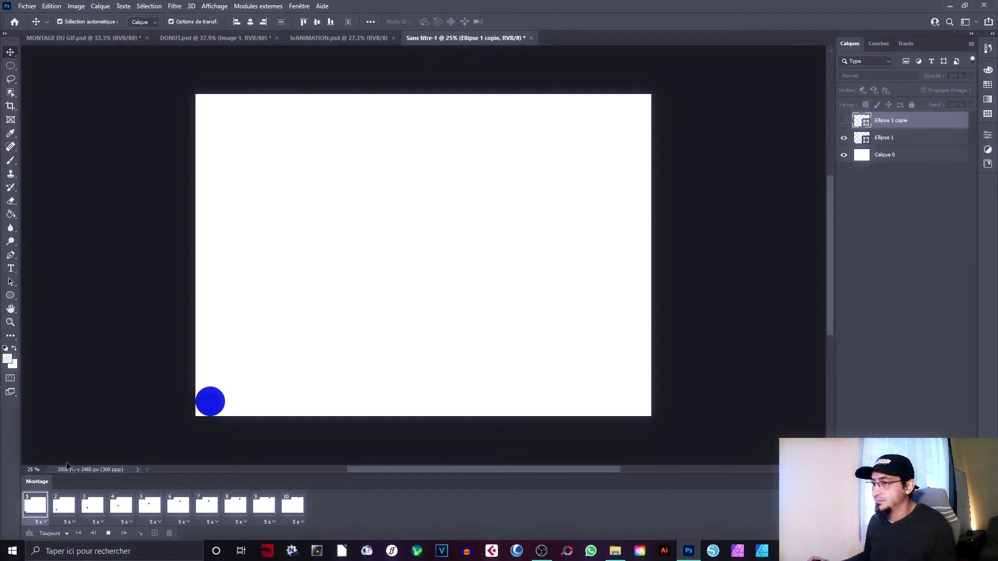
pyautogui.click(34, 506)
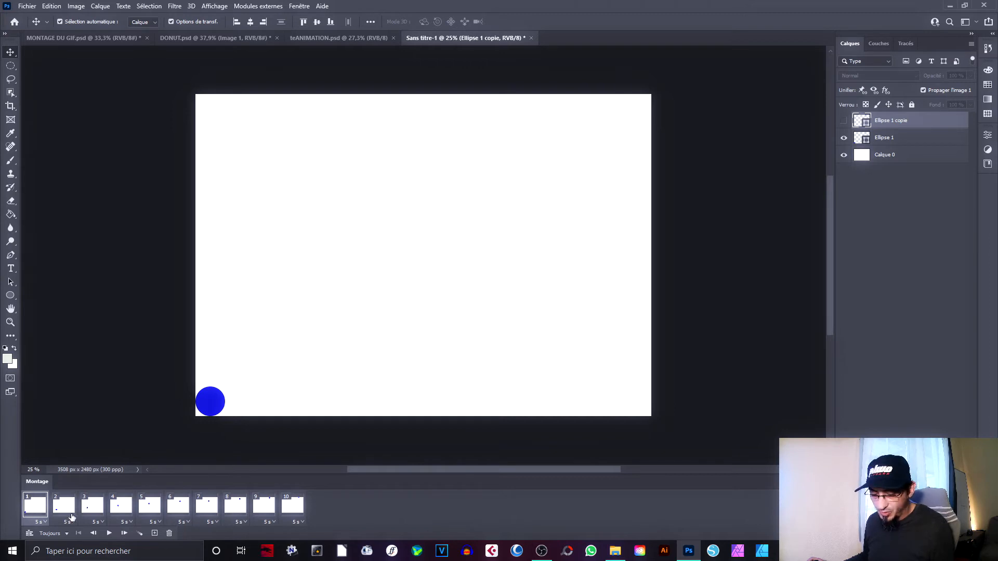
# Set the delay of all ten frames to 0.1 second and preview the animation
pyautogui.keyDown('shift'); pyautogui.click(296, 511); pyautogui.keyUp('shift')
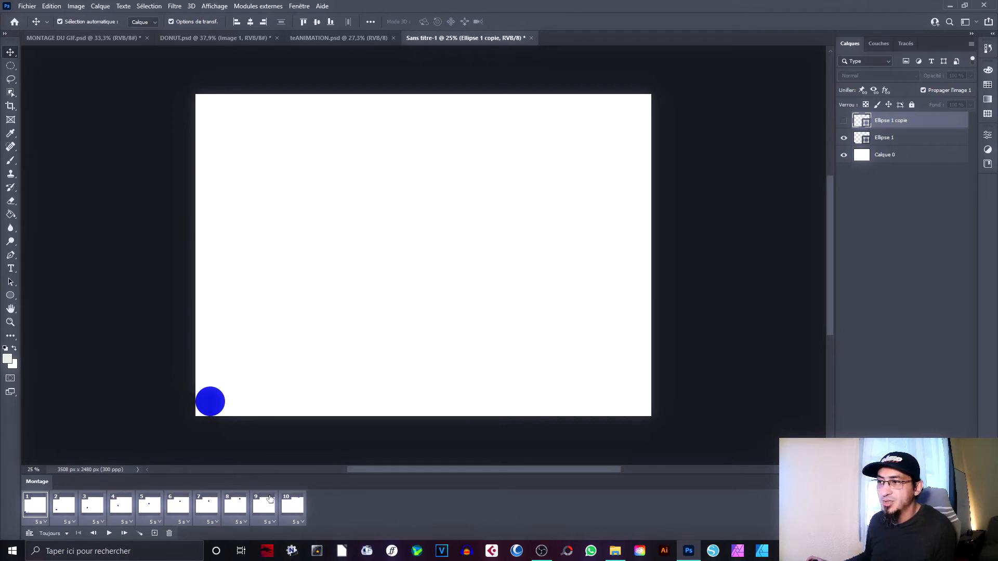
pyautogui.click(301, 523)
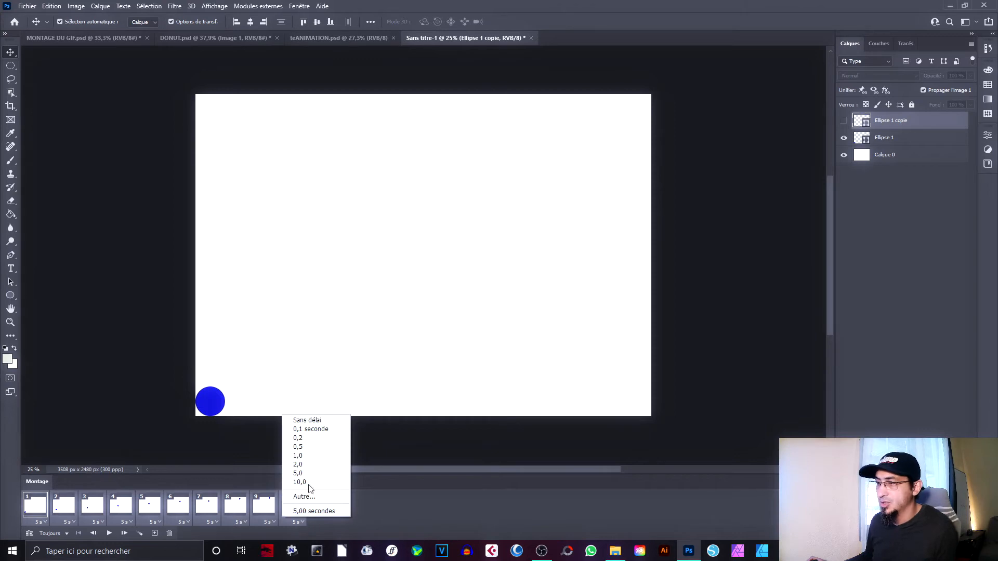
pyautogui.click(318, 429)
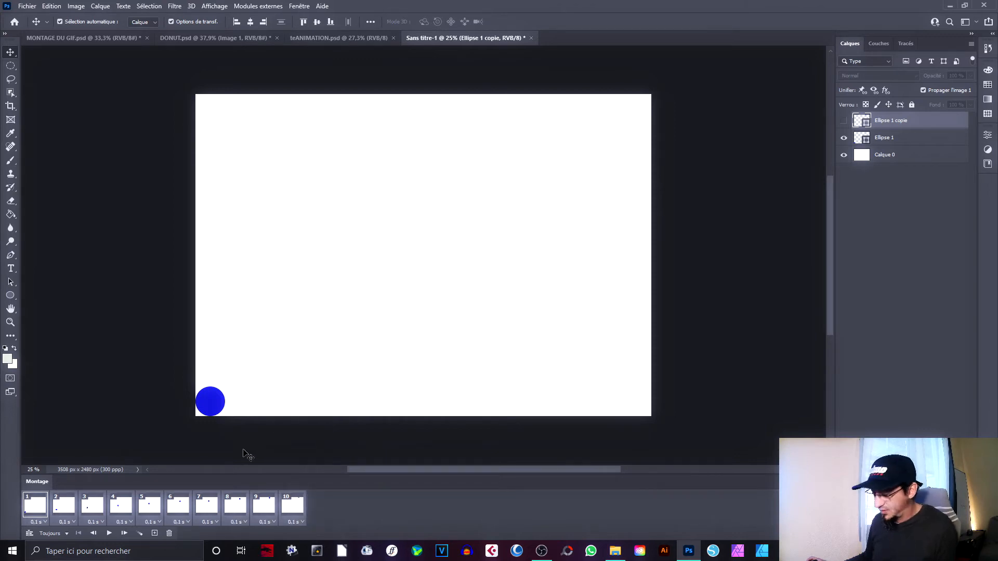
pyautogui.press('space')
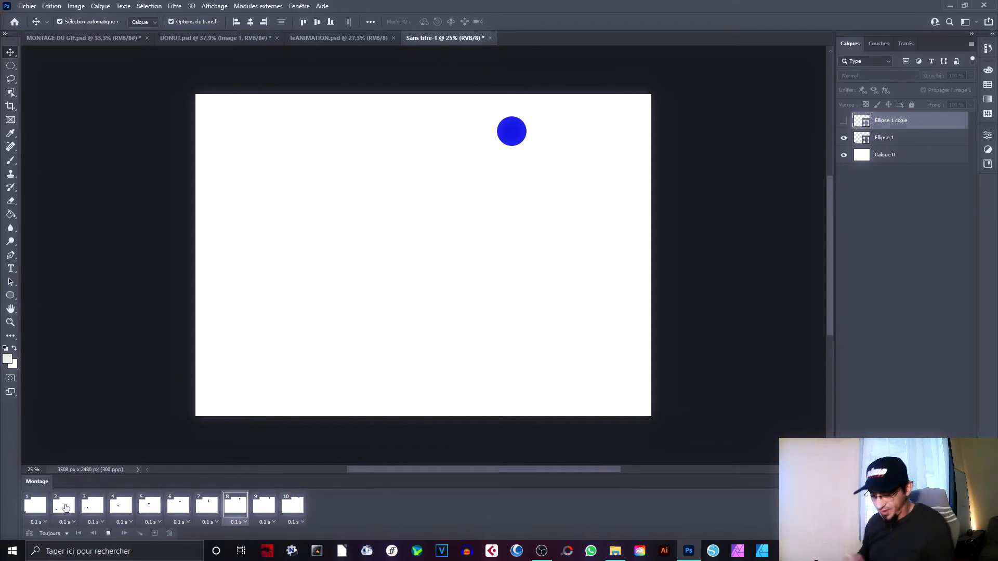
pyautogui.press('space')
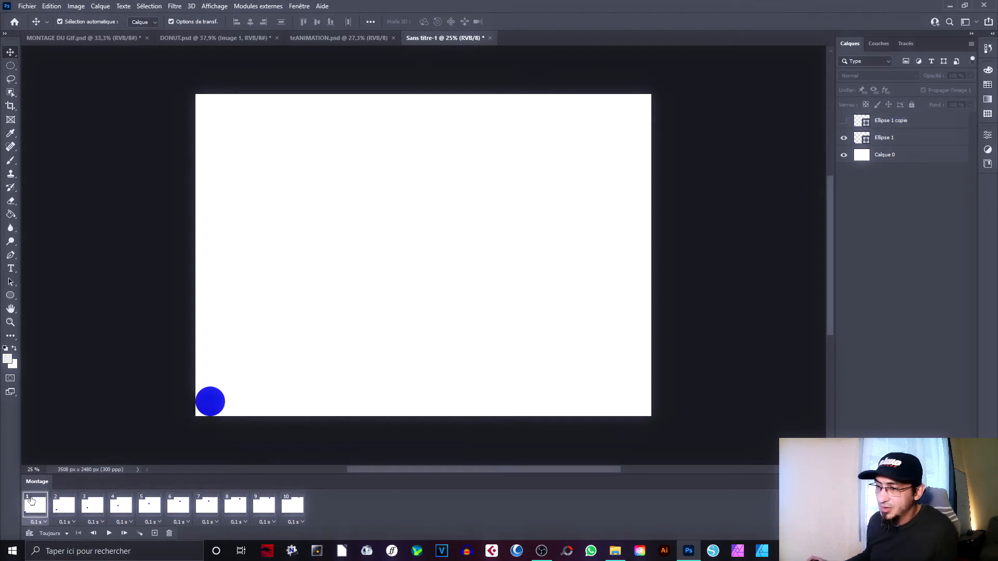
# Set all ten frames to no delay (Sans délai) and preview the animation
pyautogui.keyDown('shift'); pyautogui.click(291, 508); pyautogui.keyUp('shift')
pyautogui.click(298, 521)
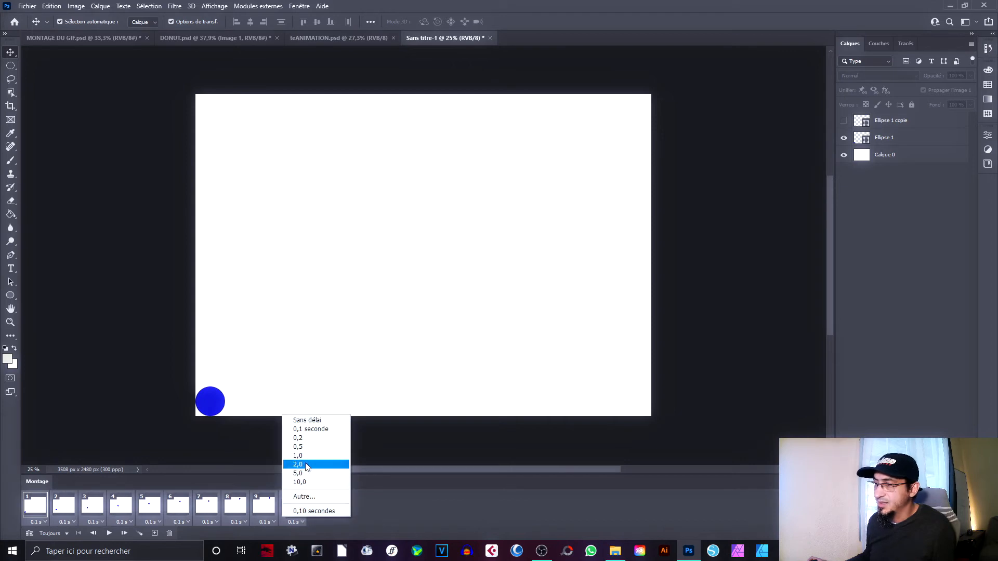
pyautogui.click(306, 420)
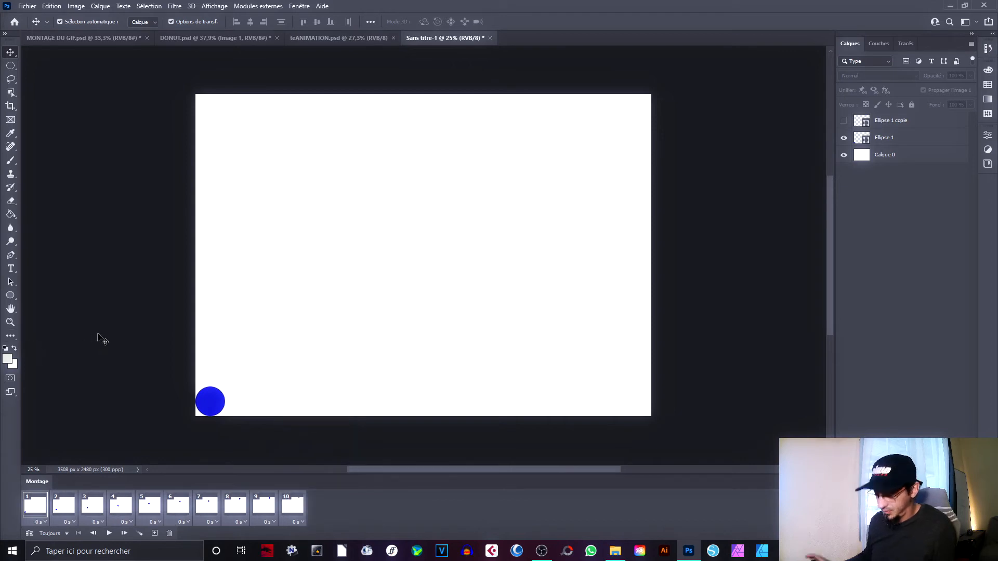
pyautogui.press('space')
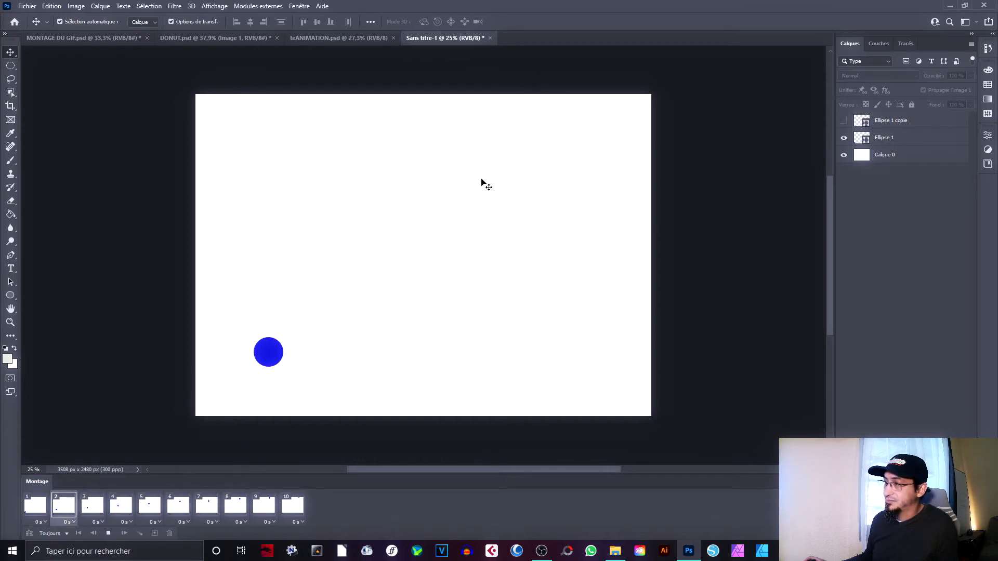
pyautogui.press('space')
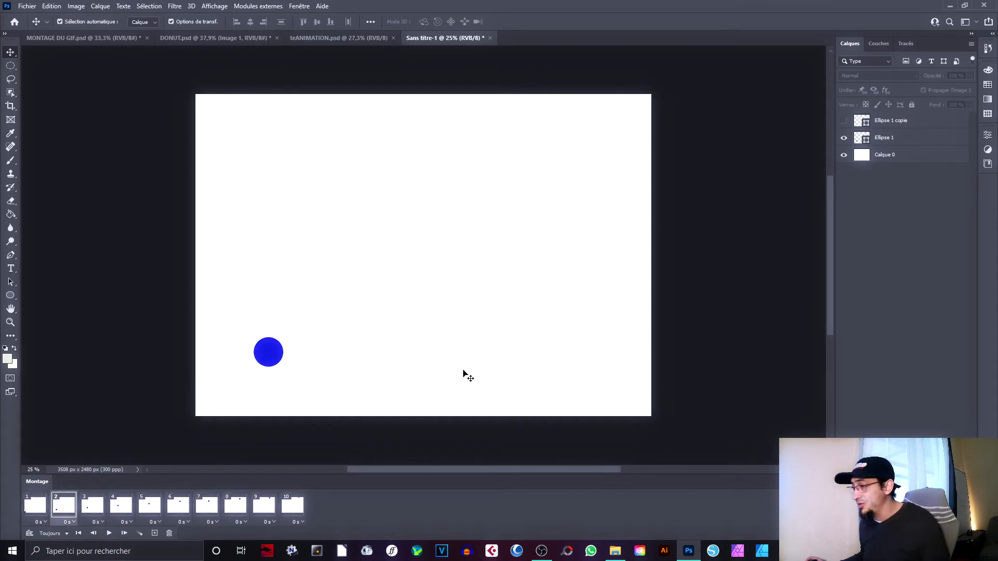
# Add frame 11 after frame 10 and hide the Ellipse 1 copie layer in it
pyautogui.click(297, 501)
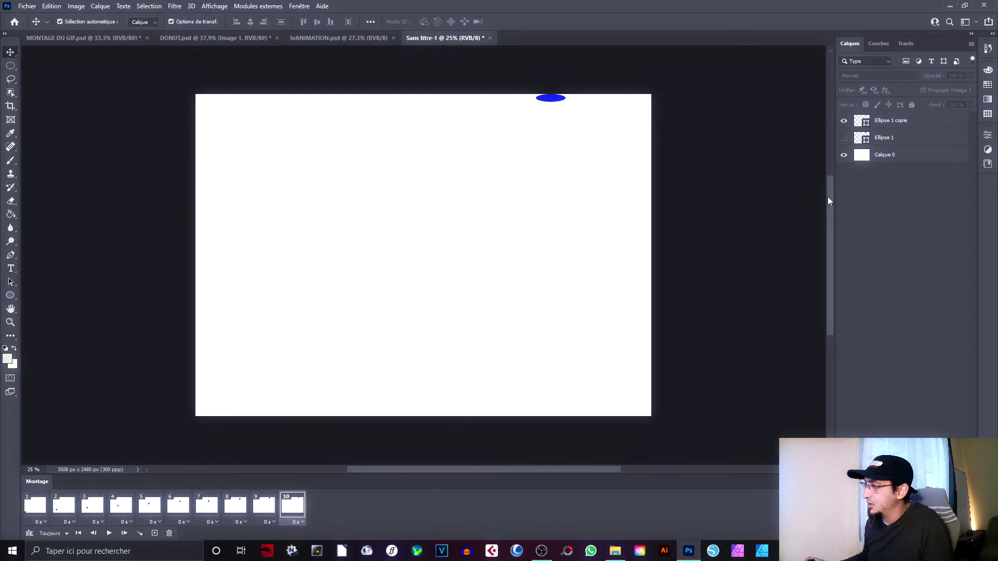
pyautogui.click(154, 533)
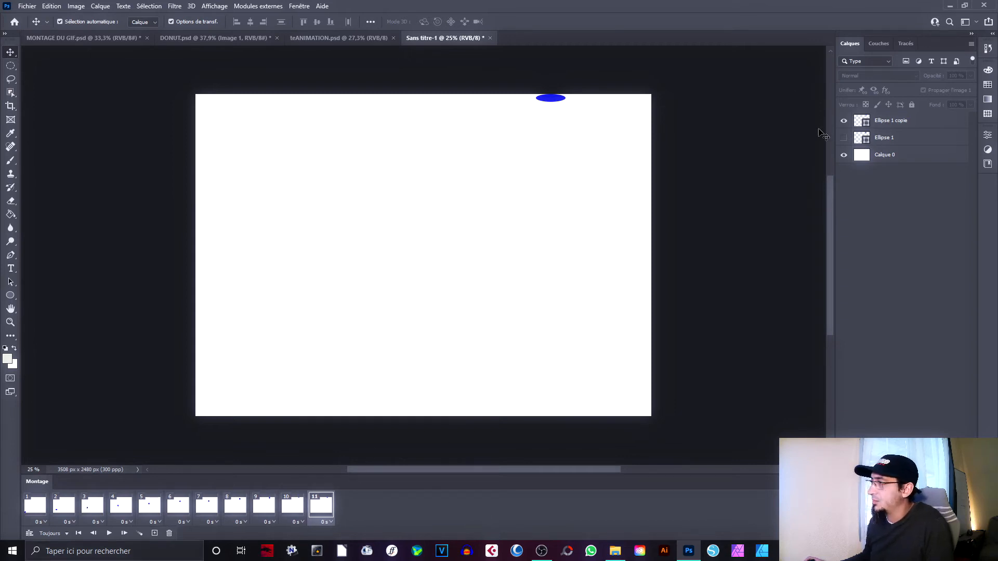
pyautogui.click(844, 121)
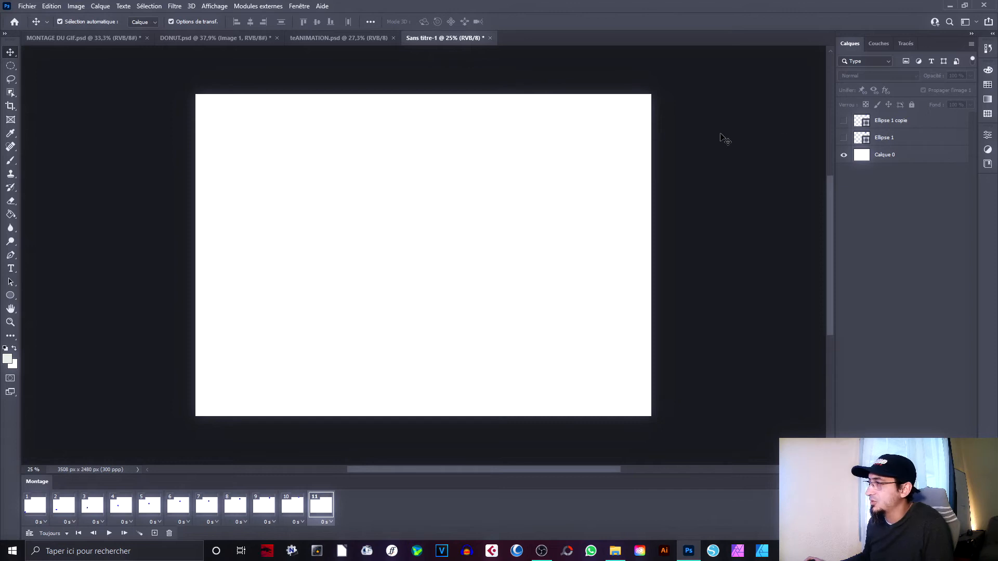
# In frame 11, show the Ellipse 1 layer and move its circle down and right from the canvas's upper edge, comparing it with frame 10
pyautogui.click(844, 138)
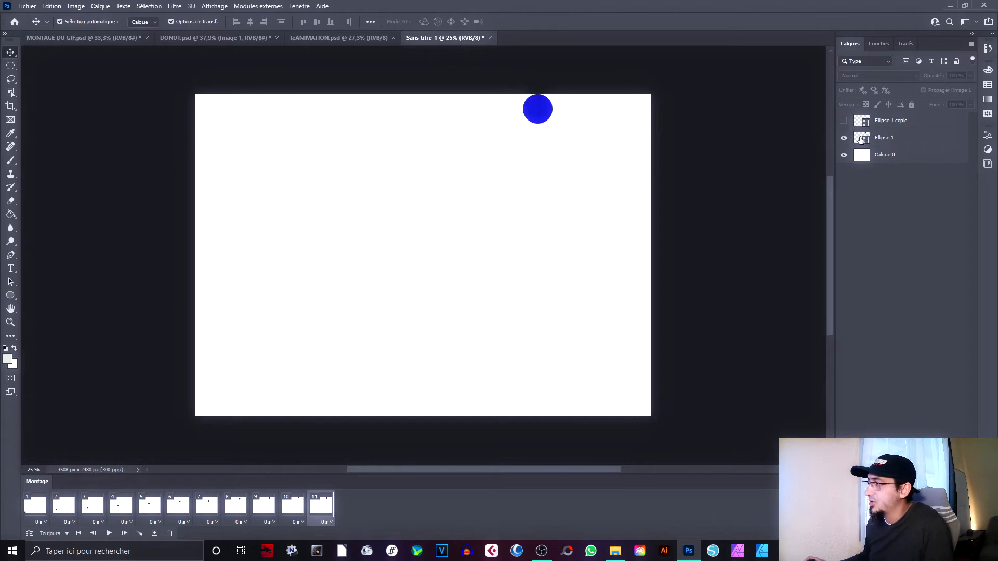
pyautogui.click(897, 139)
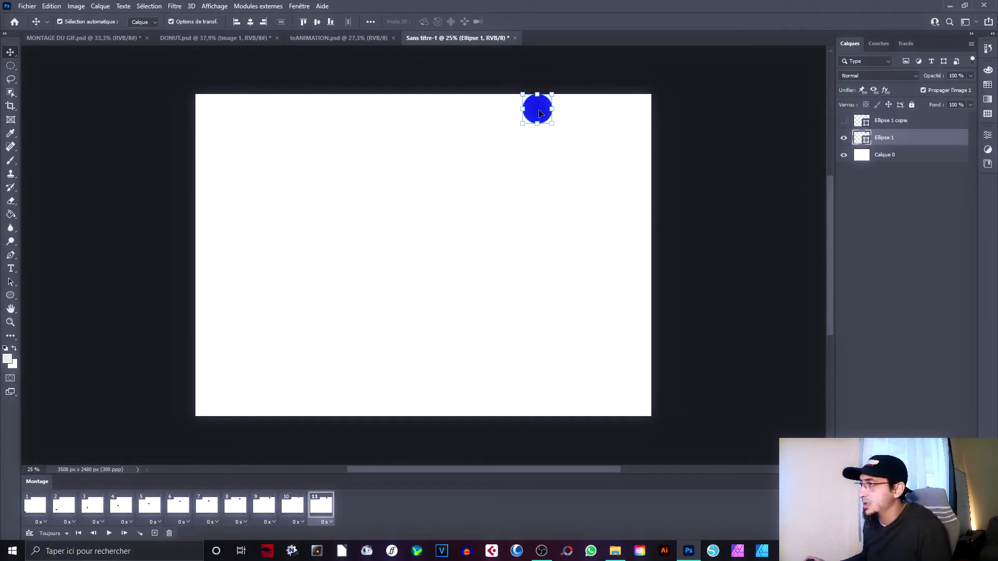
pyautogui.moveTo(539, 112); pyautogui.dragTo(591, 148)
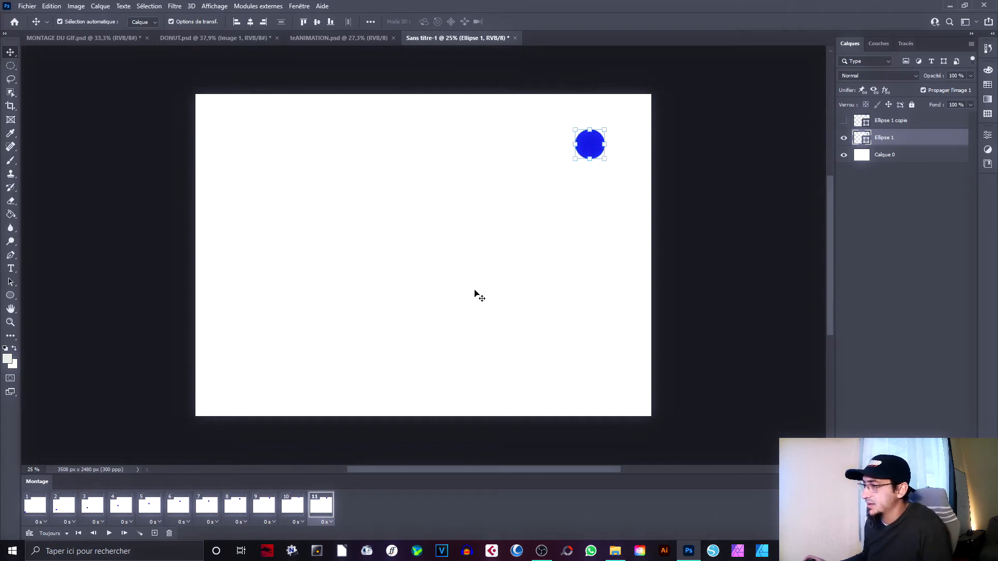
pyautogui.click(289, 508)
pyautogui.click(324, 508)
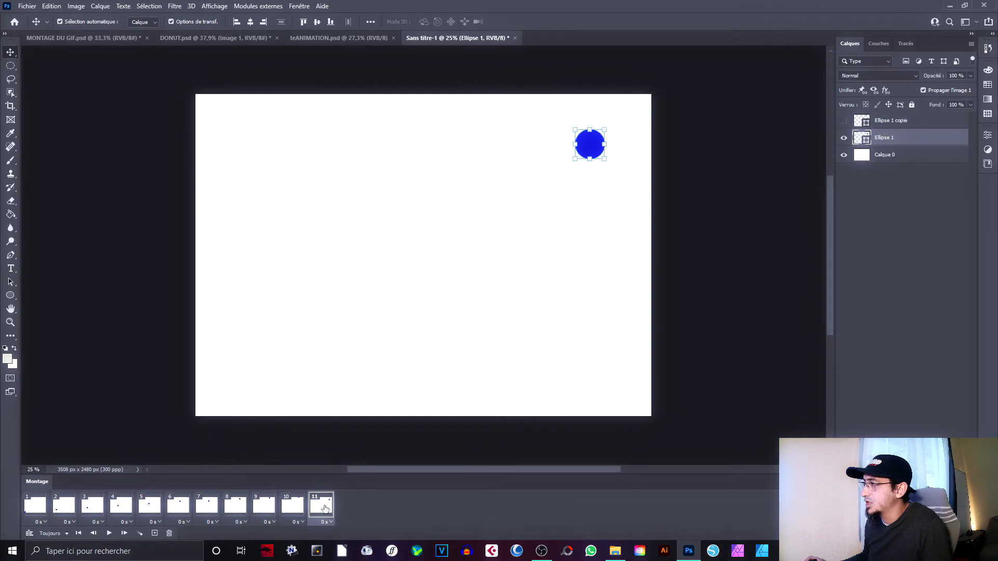
pyautogui.click(285, 508)
pyautogui.click(323, 509)
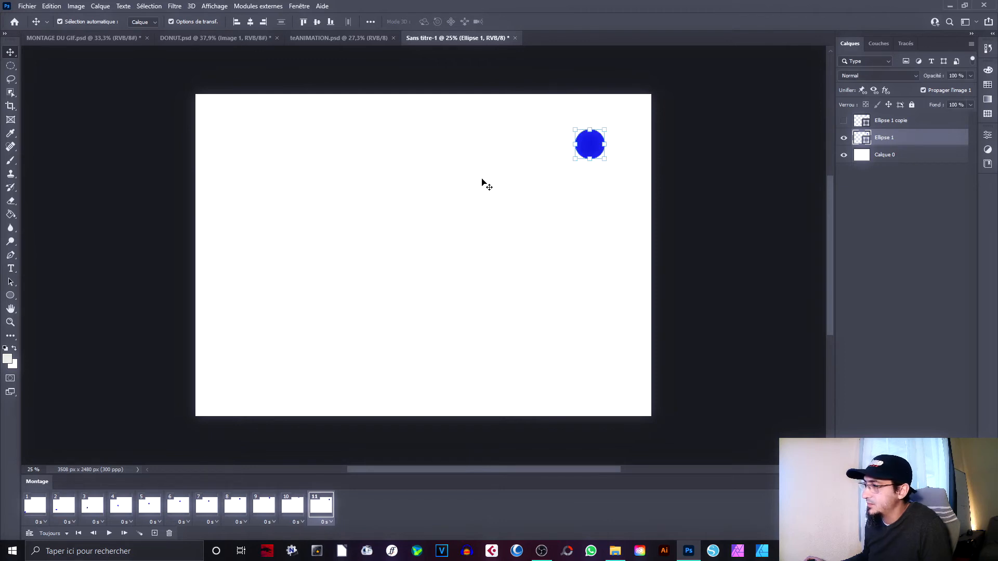
# Add frame 12 after frame 11 and compare the circle's position in frames 10, 11 and 12
pyautogui.click(155, 533)
pyautogui.moveTo(594, 154)
pyautogui.mouseDown()
pyautogui.moveTo(625, 187)
pyautogui.moveTo(591, 146)
pyautogui.mouseUp()
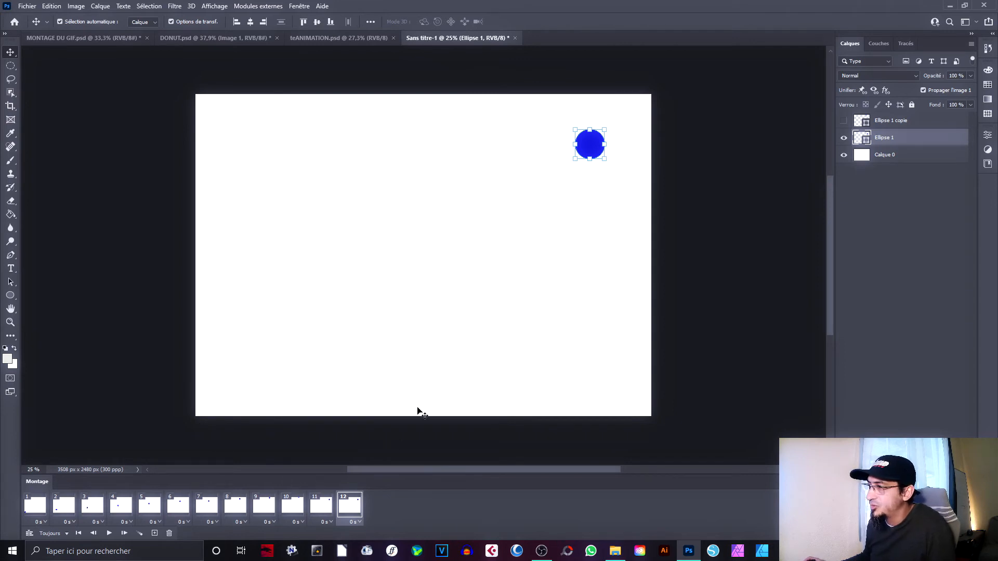
pyautogui.click(320, 508)
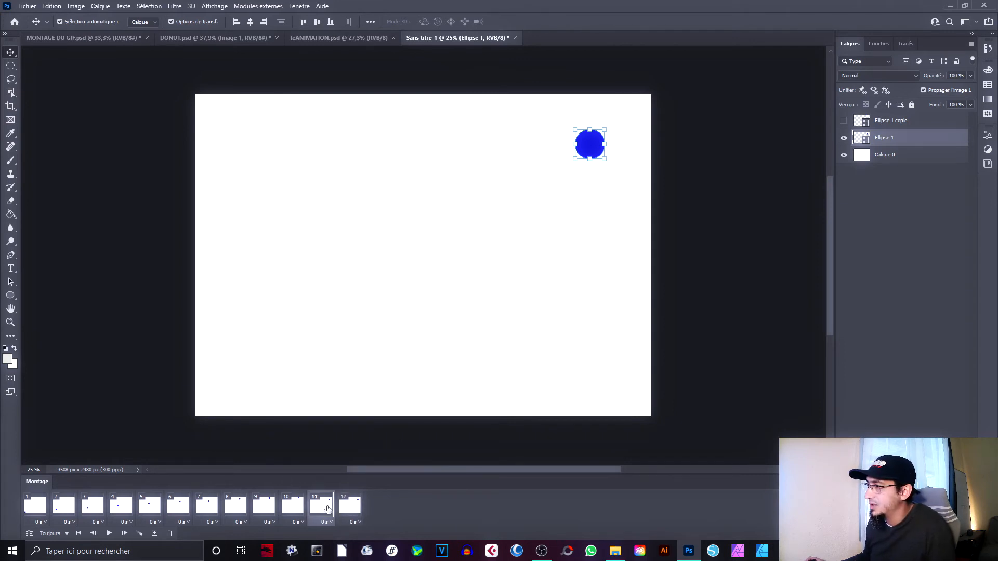
pyautogui.click(355, 511)
pyautogui.click(319, 511)
pyautogui.click(293, 510)
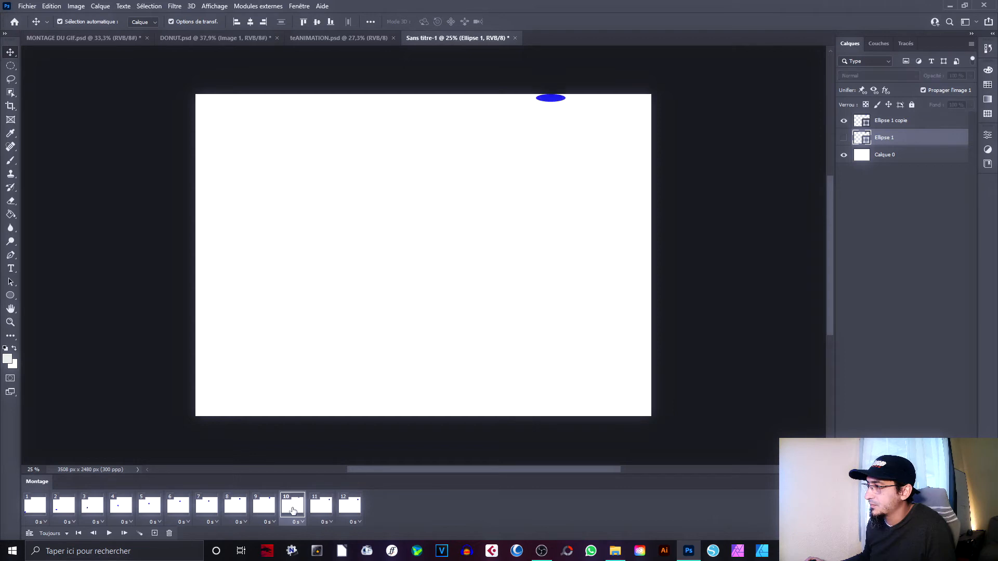
pyautogui.click(318, 508)
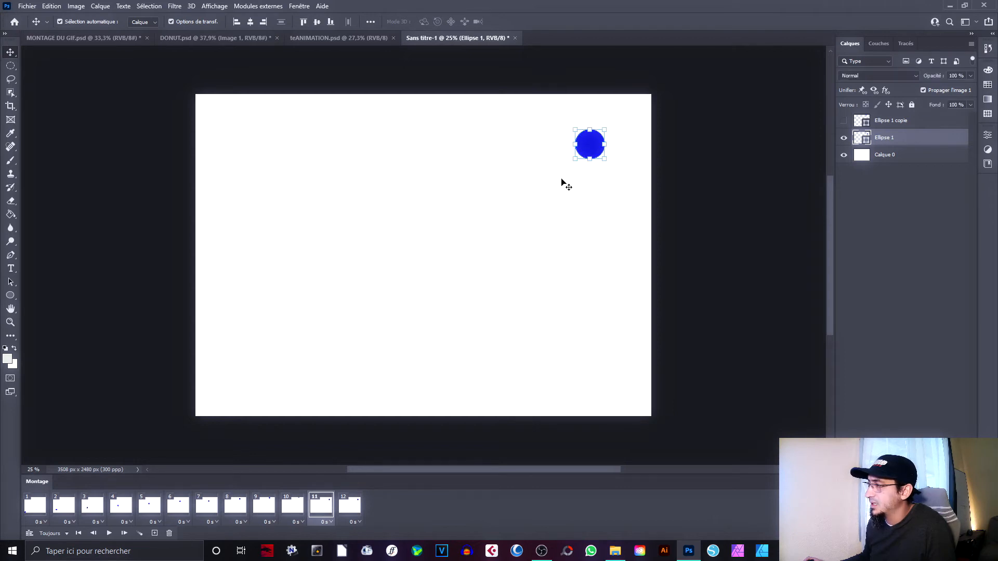
# In frame 11, move the circle up and left, closer to the squashed ellipse of frame 10, and compare both frames
pyautogui.moveTo(597, 141); pyautogui.dragTo(576, 131)
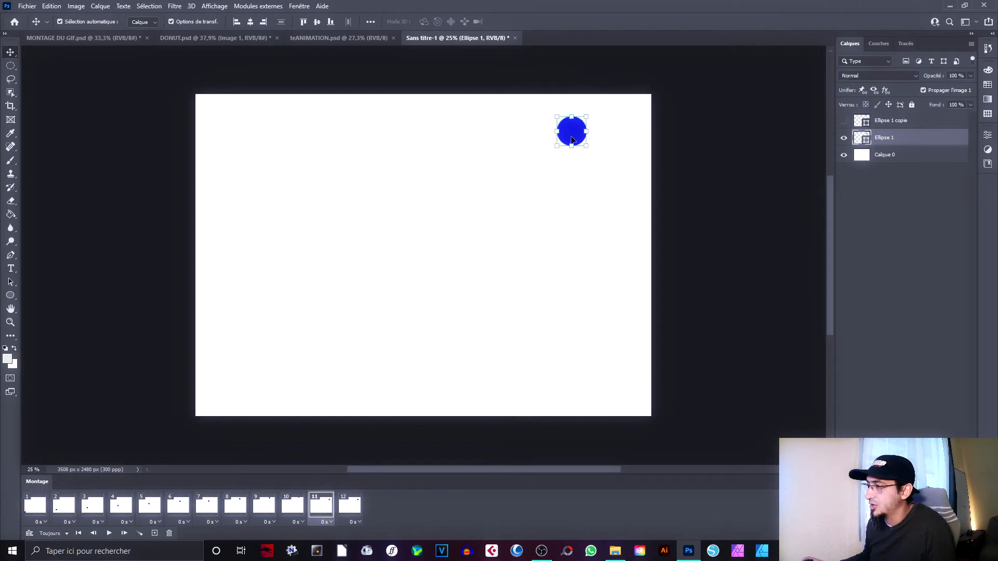
pyautogui.click(295, 510)
pyautogui.click(312, 508)
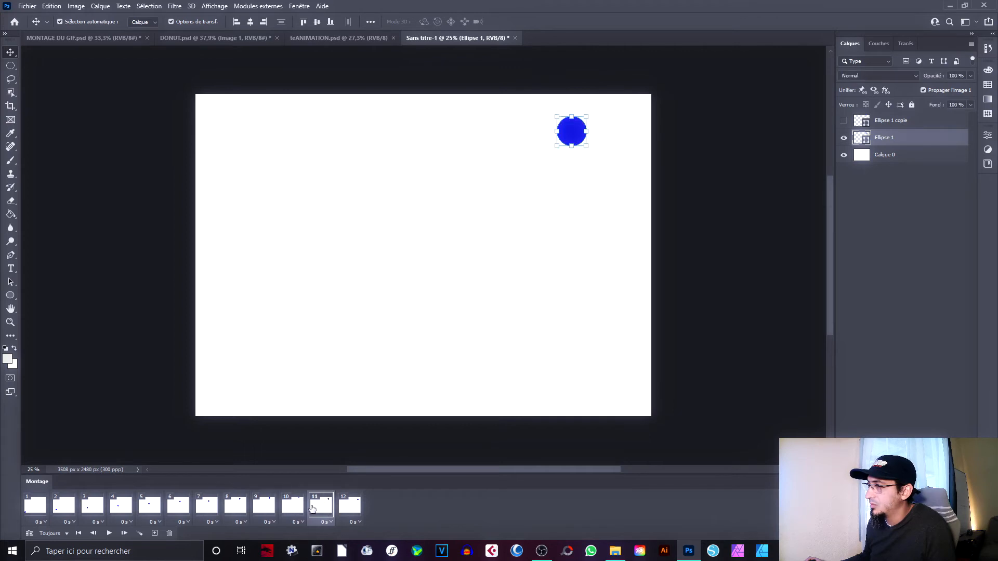
pyautogui.click(294, 509)
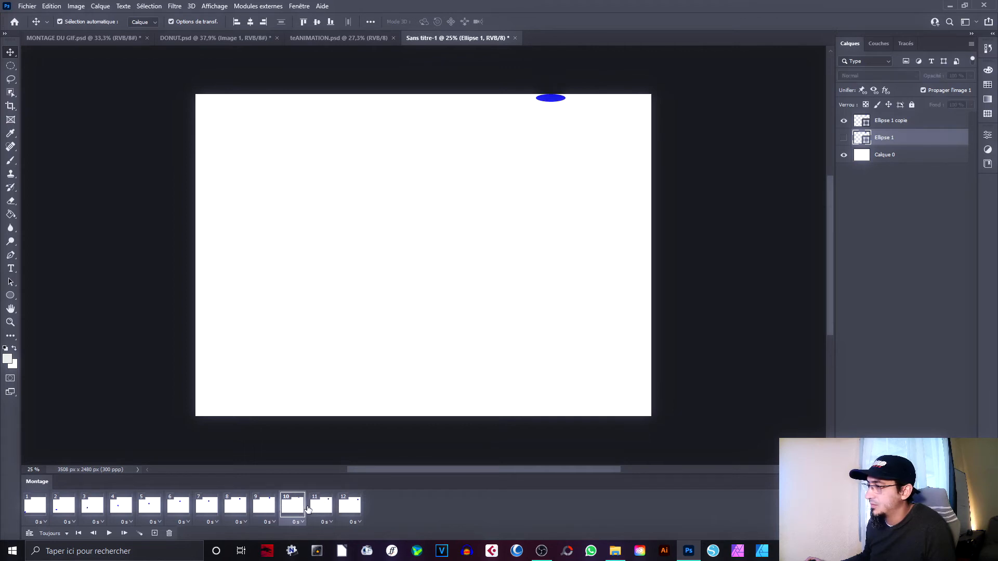
pyautogui.click(315, 510)
pyautogui.click(575, 132)
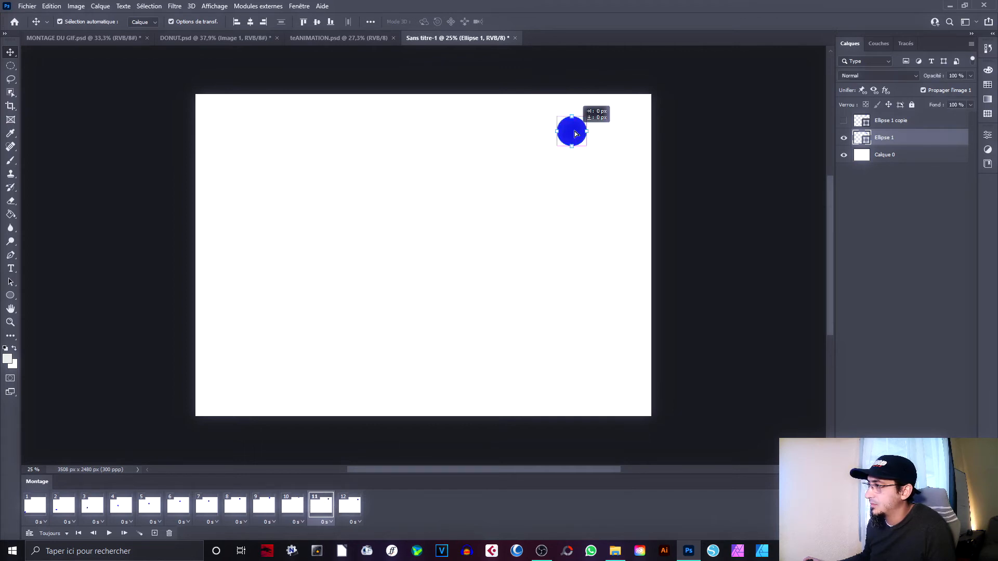
# In frame 12, shift the circle slightly to the left and compare it with frame 11
pyautogui.click(347, 506)
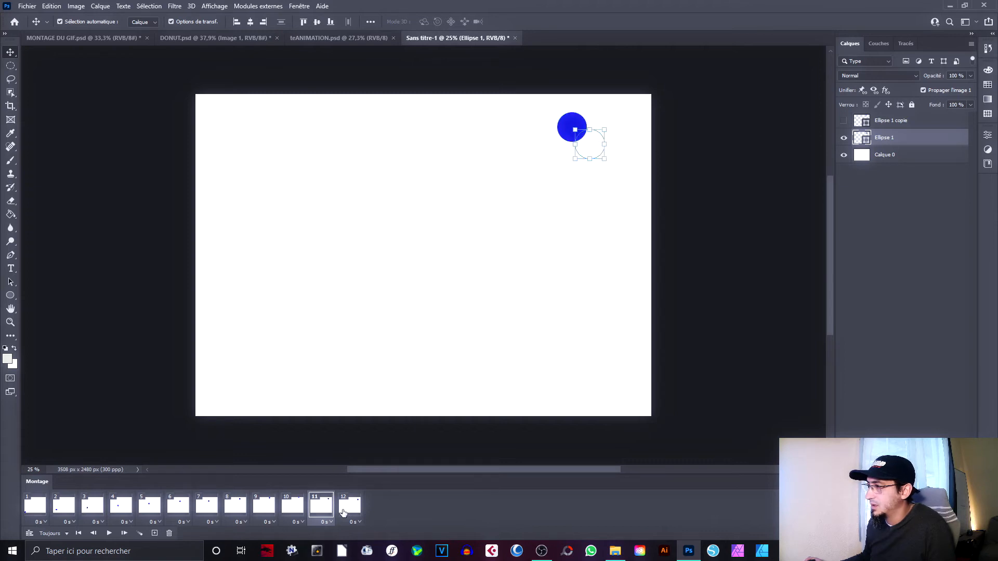
pyautogui.moveTo(599, 147); pyautogui.dragTo(595, 148)
pyautogui.click(318, 507)
pyautogui.click(343, 508)
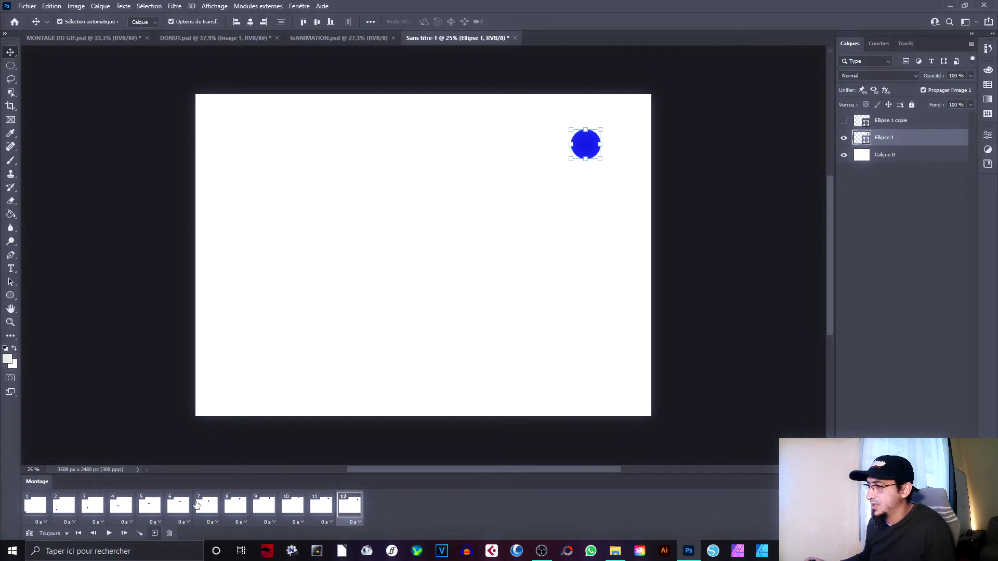
# Add frames 13, 14 and 15, moving the circle a little further down and right in each one
pyautogui.click(155, 533)
pyautogui.moveTo(590, 152); pyautogui.dragTo(603, 165)
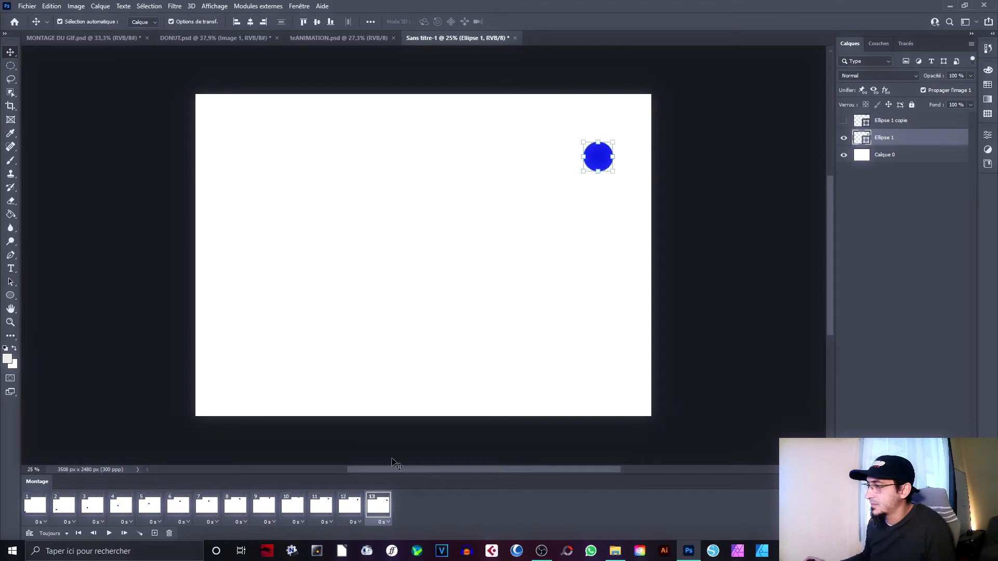
pyautogui.click(155, 533)
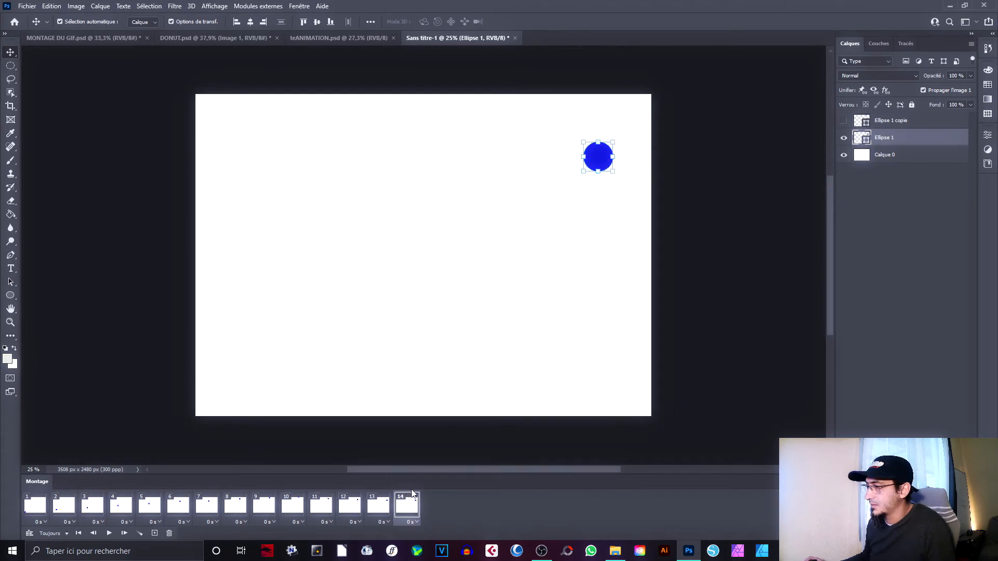
pyautogui.moveTo(609, 163); pyautogui.dragTo(617, 173)
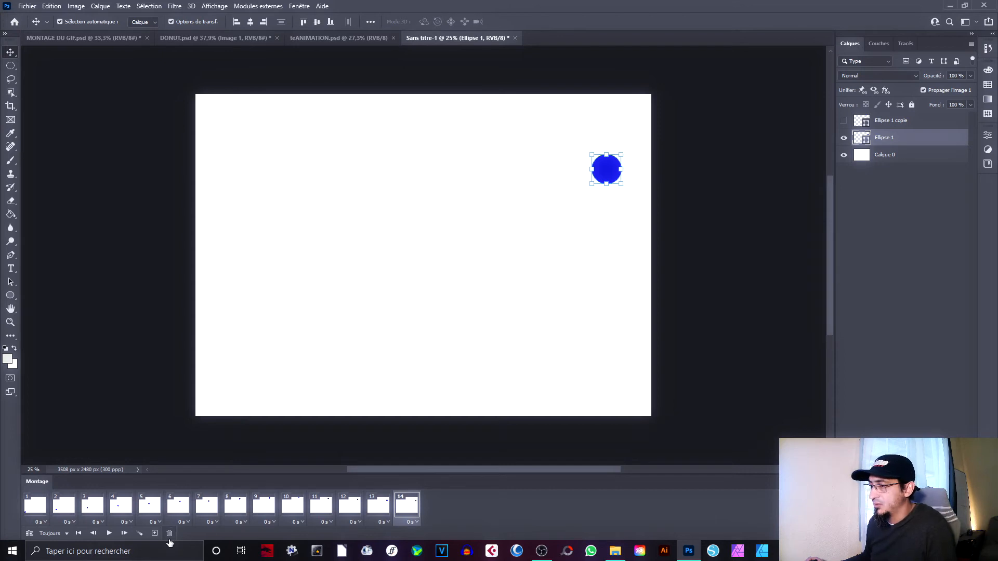
pyautogui.click(154, 533)
pyautogui.moveTo(610, 180); pyautogui.dragTo(621, 195)
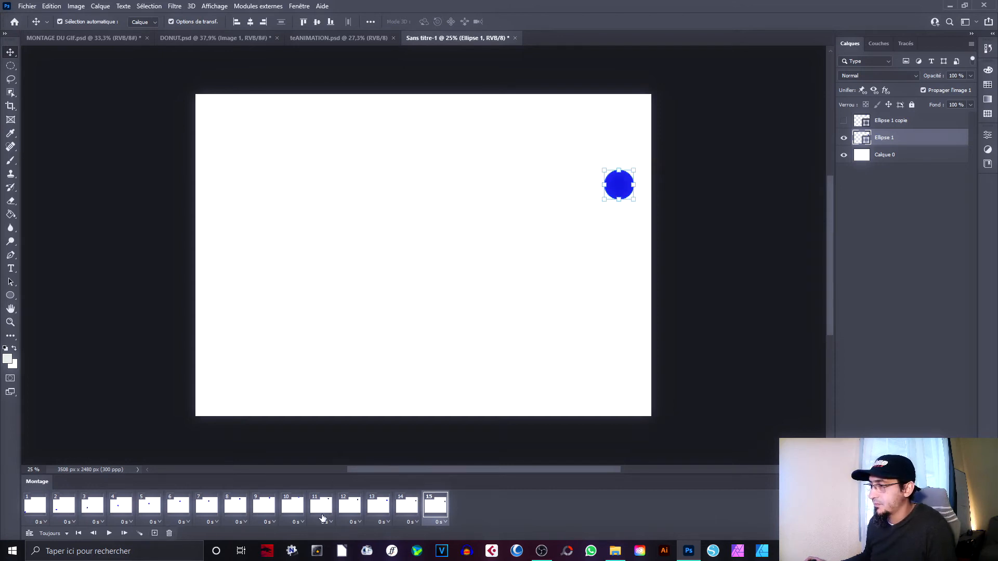
# Add frames 16 and 17, moving the circle down to touch the canvas's right edge, and add frame 18 at the same position
pyautogui.click(155, 533)
pyautogui.moveTo(620, 194); pyautogui.dragTo(633, 203)
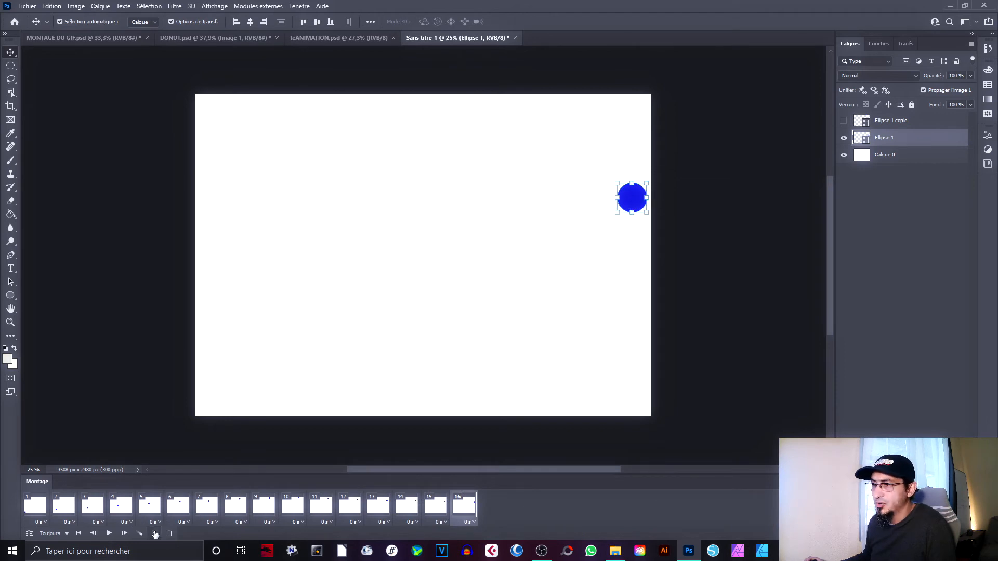
pyautogui.click(154, 533)
pyautogui.moveTo(629, 201); pyautogui.dragTo(637, 214)
pyautogui.click(158, 533)
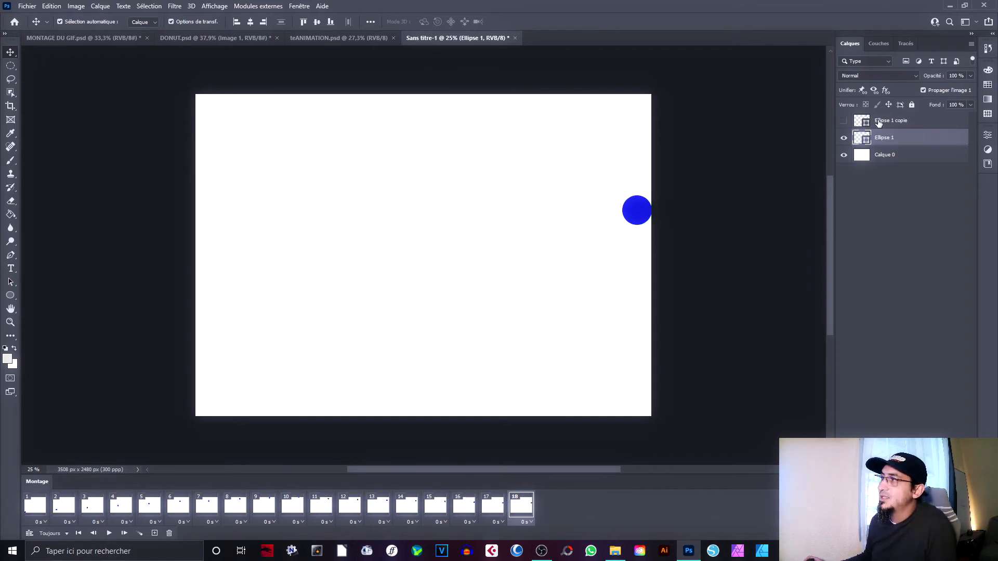
# Duplicate the Ellipse 1 layer as Ellipse 1 copie 2 directly above it and add frame 19
pyautogui.click(875, 124)
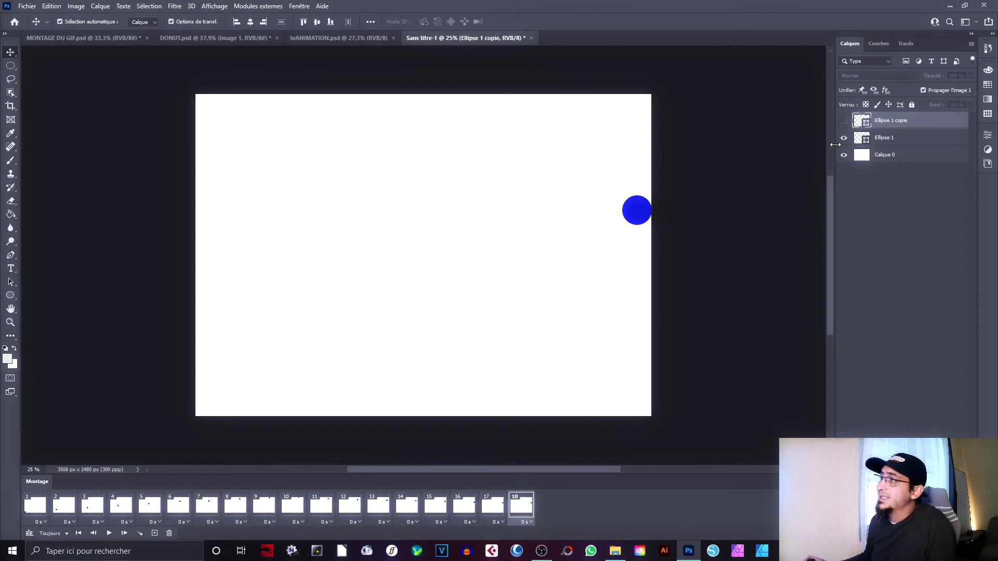
pyautogui.moveTo(909, 138); pyautogui.dragTo(910, 165)
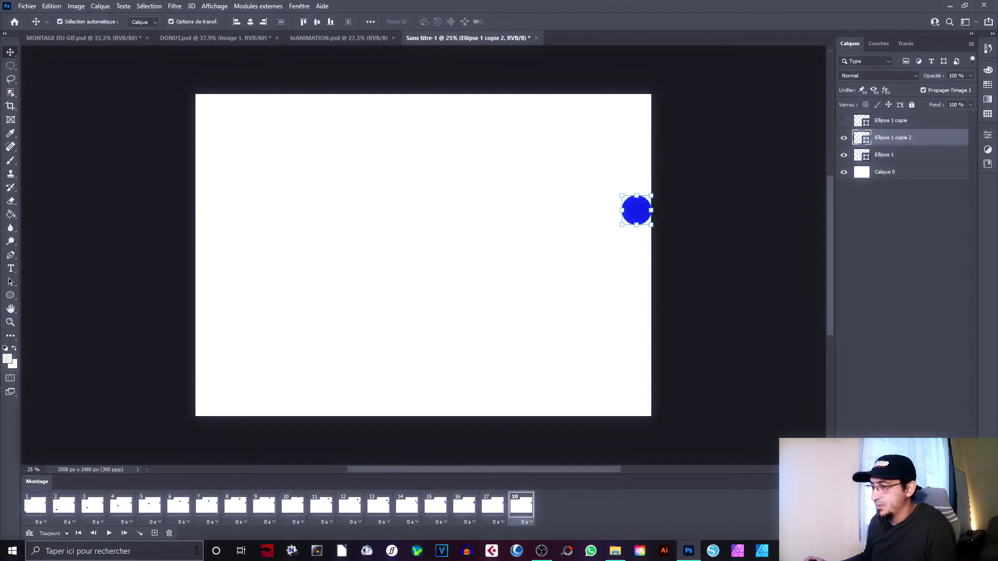
pyautogui.click(154, 533)
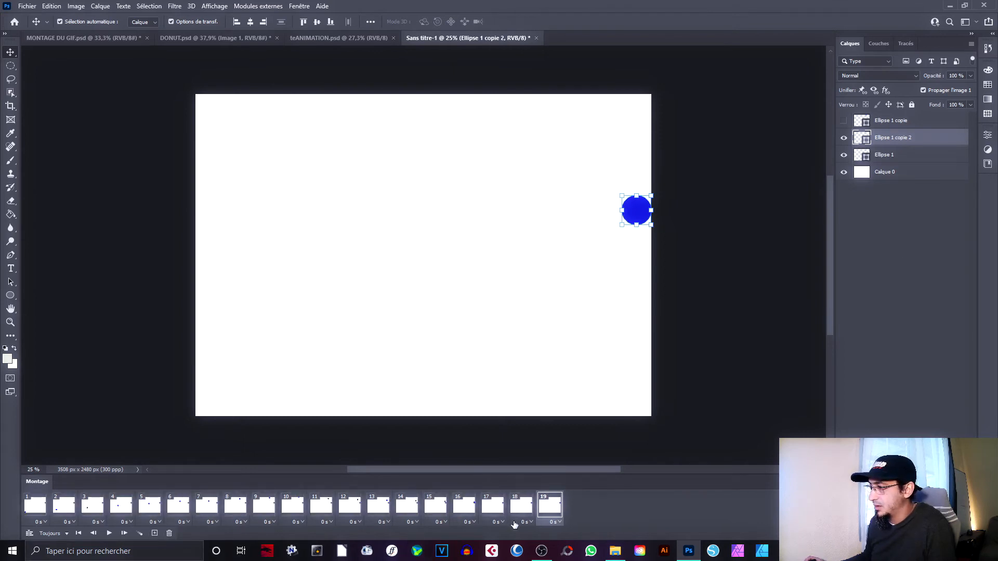
# Compare frames 15 to 18, and in frame 16 move the Ellipse 1 circle left to about X 3280 px, Y 780 px
pyautogui.click(505, 508)
pyautogui.click(519, 510)
pyautogui.click(470, 510)
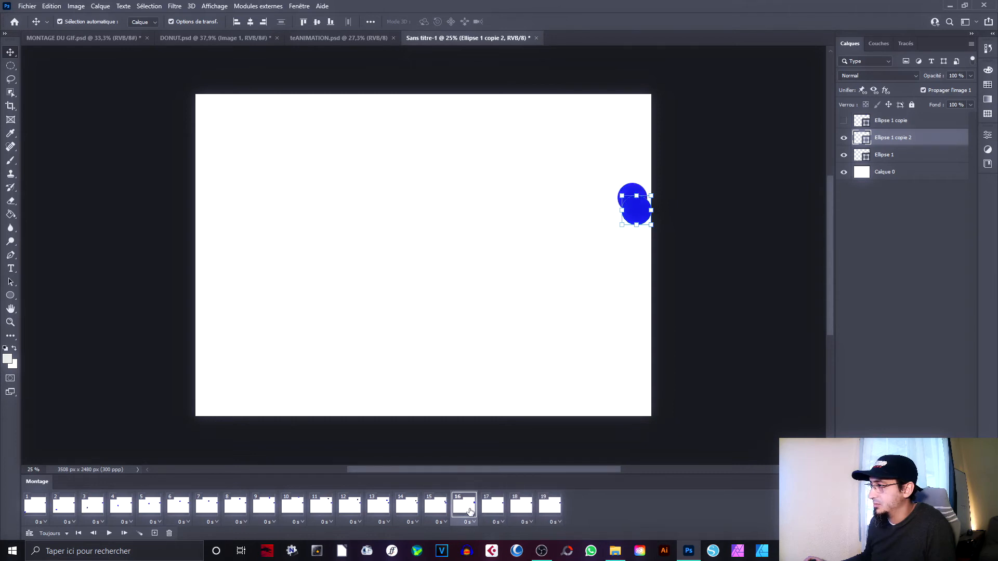
pyautogui.click(431, 512)
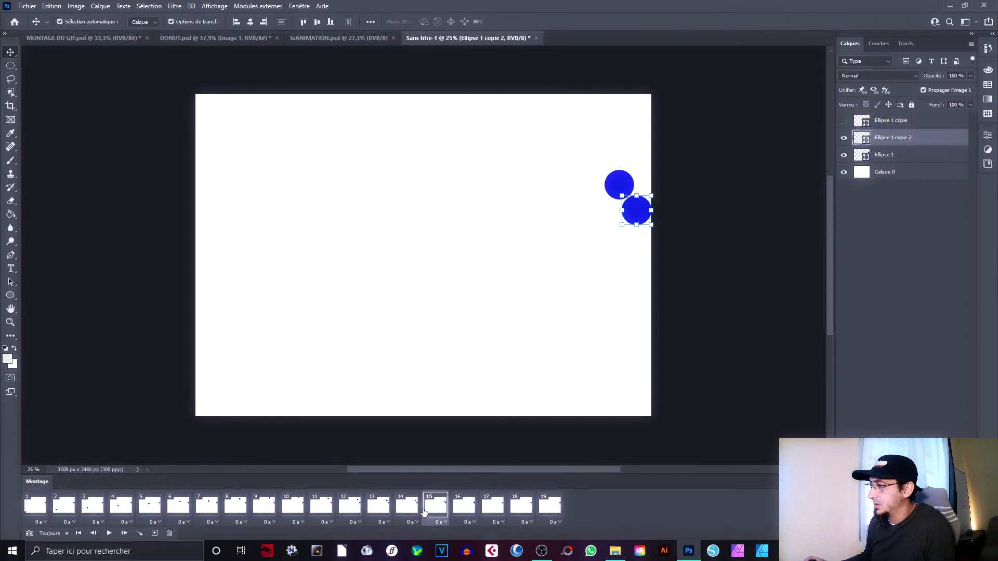
pyautogui.click(462, 505)
pyautogui.hotkey('ctrl', 't')
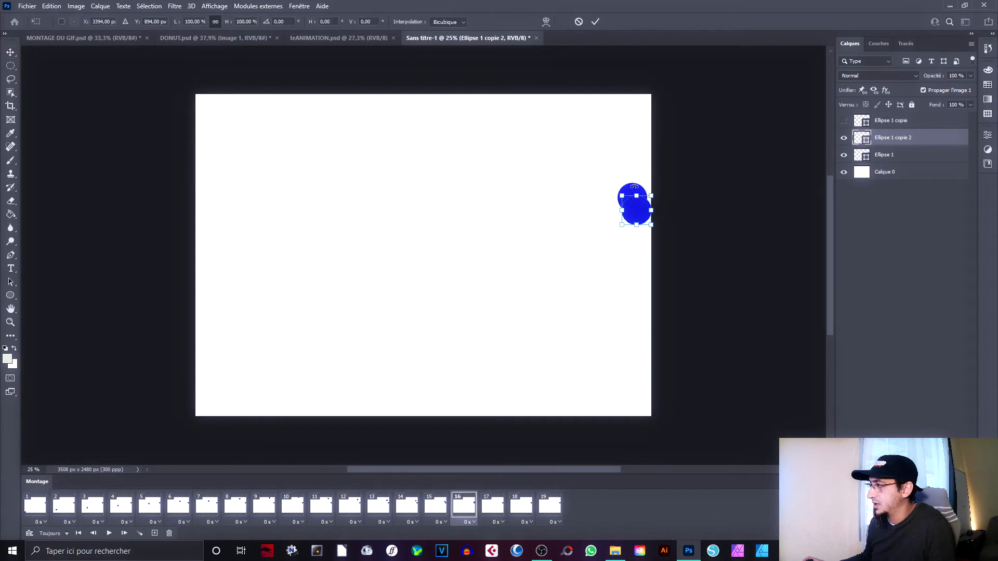
pyautogui.press('Return')
pyautogui.click(634, 182)
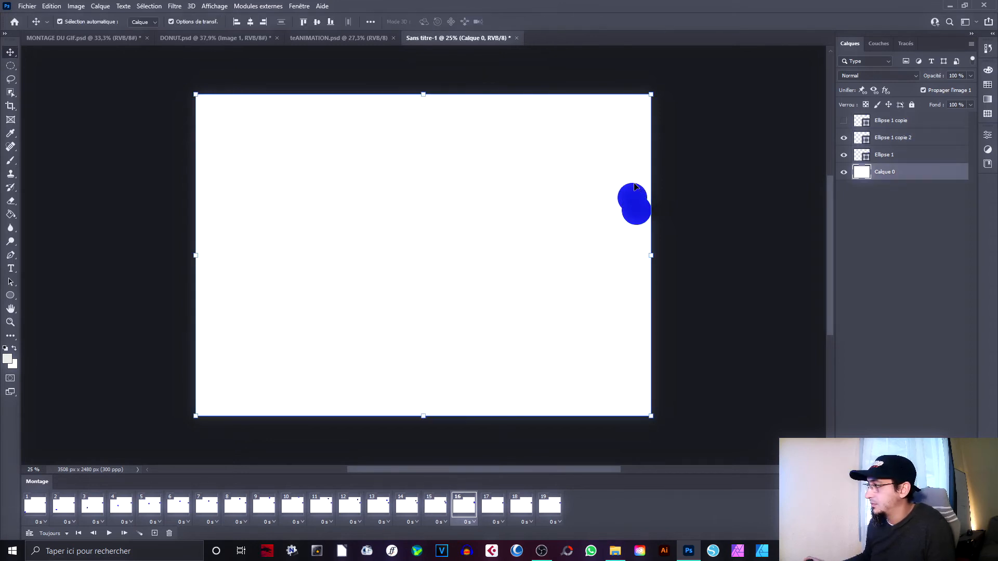
pyautogui.click(635, 186)
pyautogui.moveTo(632, 183); pyautogui.dragTo(626, 194)
pyautogui.hotkey('ctrl', 'z')
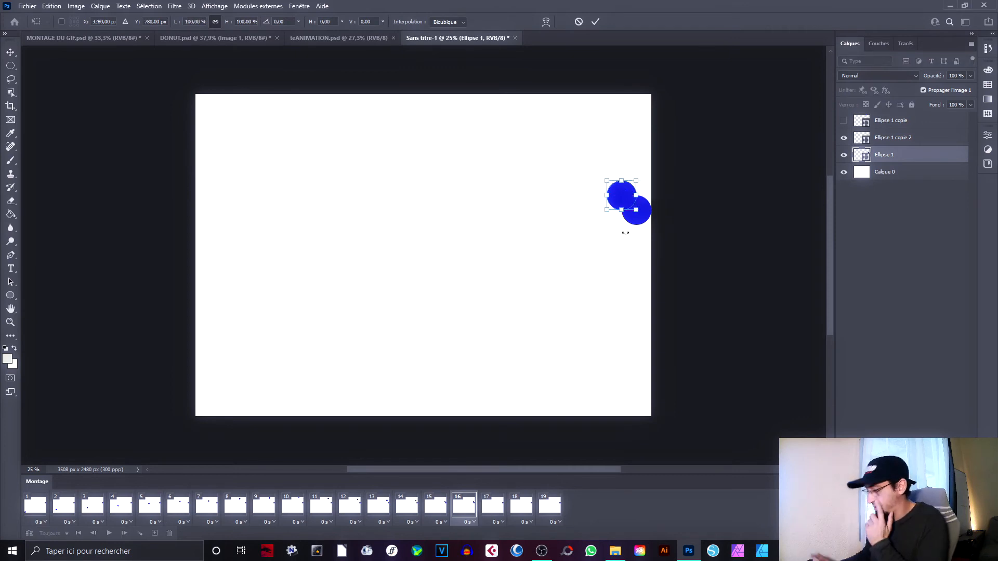
pyautogui.press('Return')
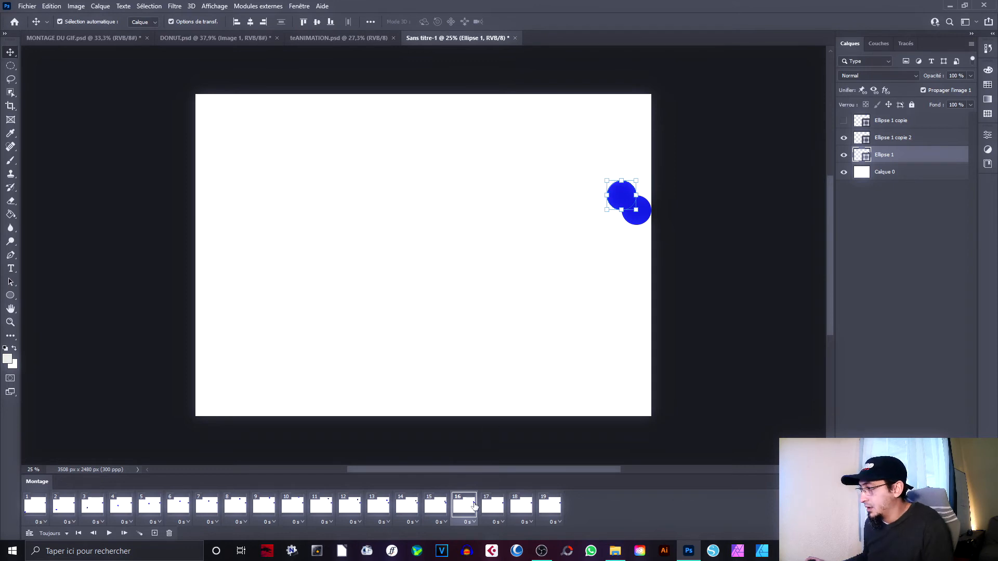
# Check which circles show in frames 1, 19, 2, 4 and 6, and return to frame 1
pyautogui.click(32, 508)
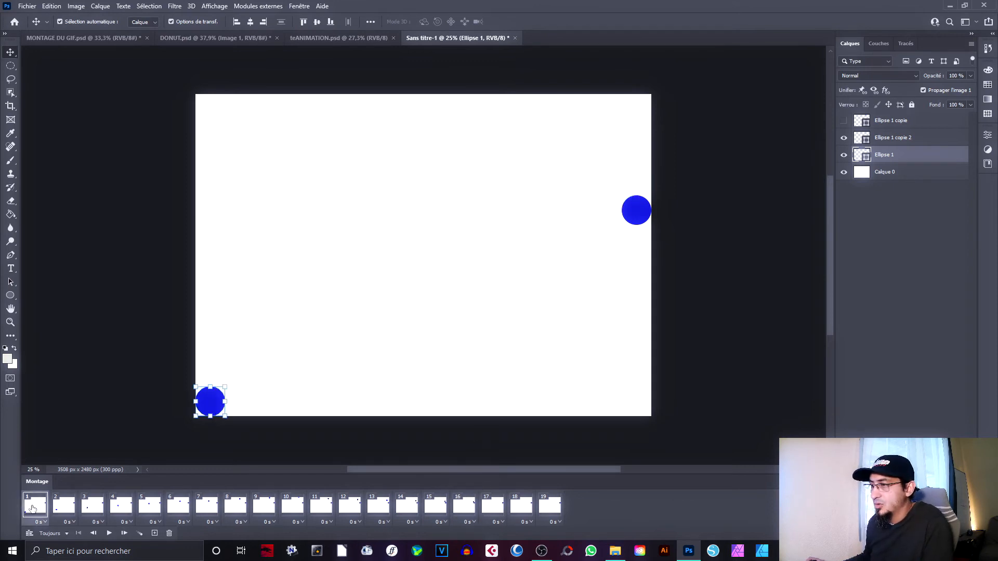
pyautogui.click(550, 500)
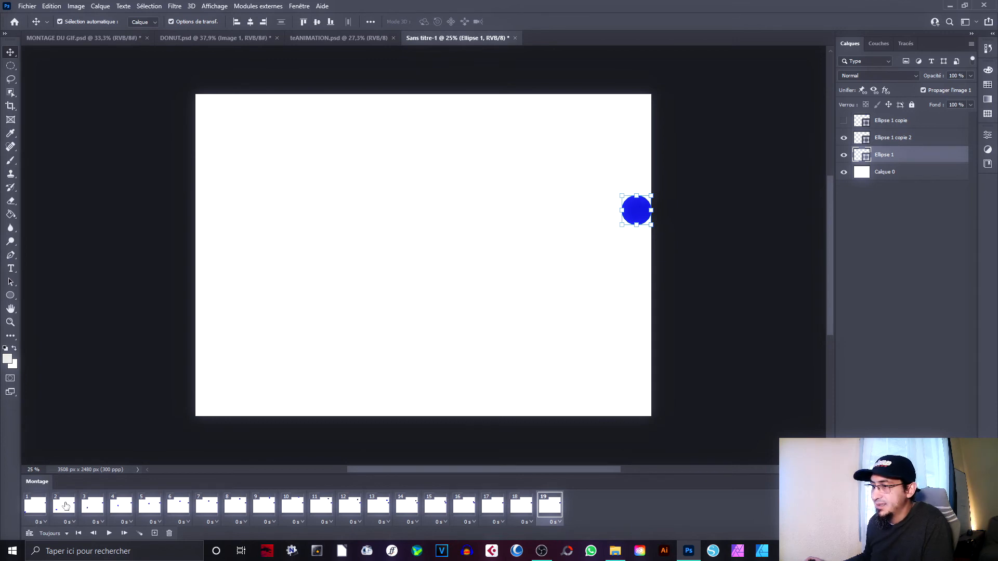
pyautogui.click(64, 506)
pyautogui.click(115, 505)
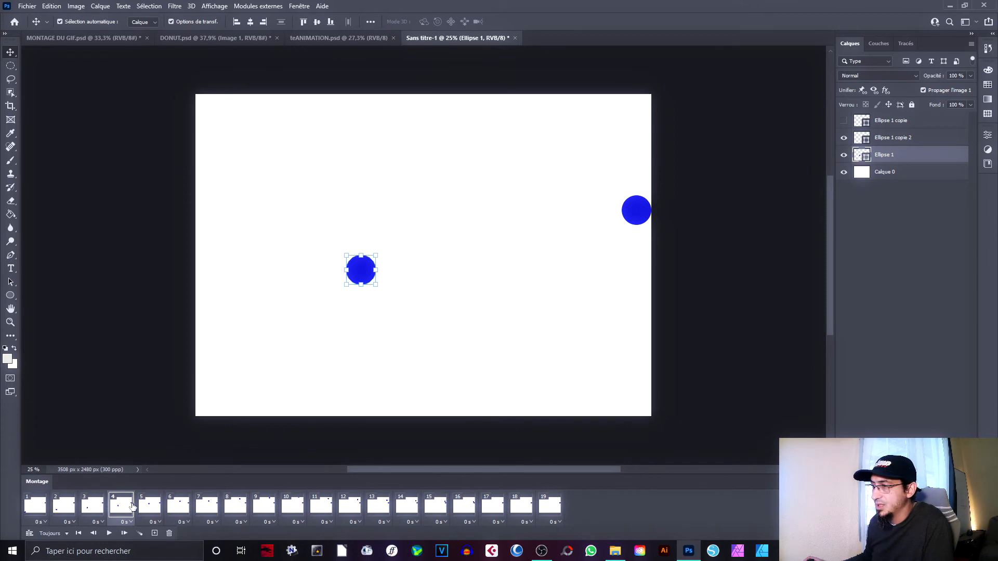
pyautogui.click(178, 505)
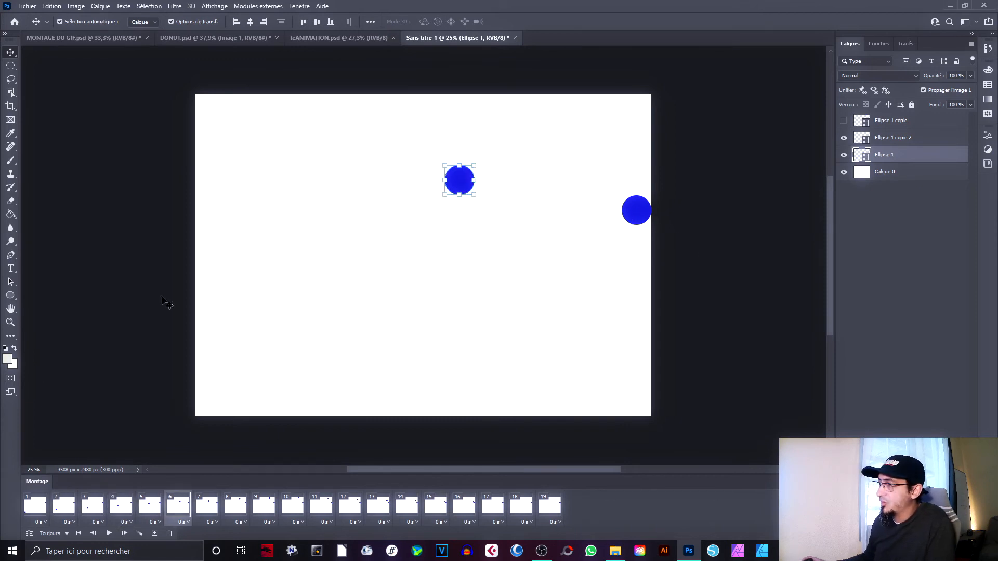
pyautogui.click(30, 509)
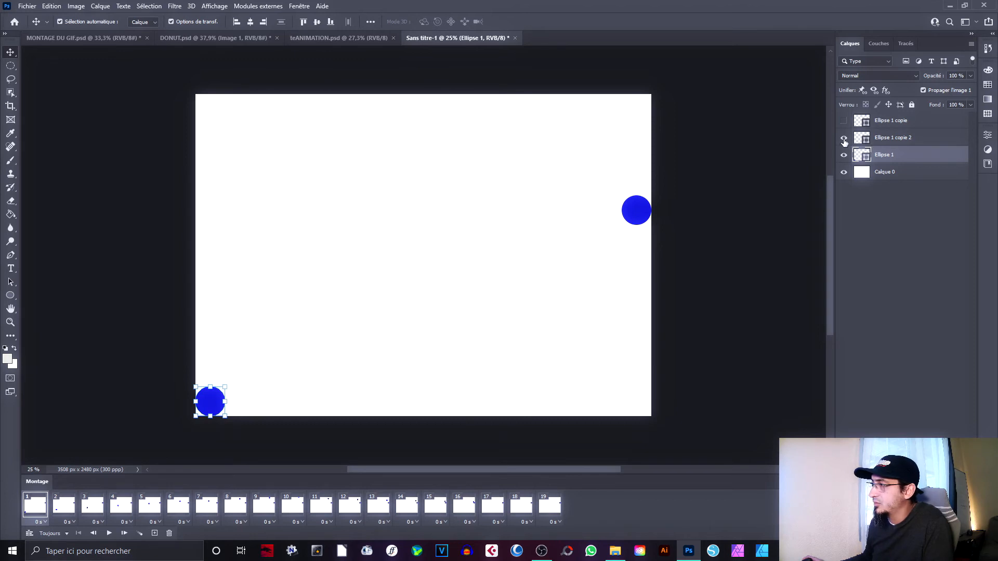
# Hide Ellipse 1 copie 2 in frame 1, and in frame 19 display it in place of Ellipse 1
pyautogui.click(844, 139)
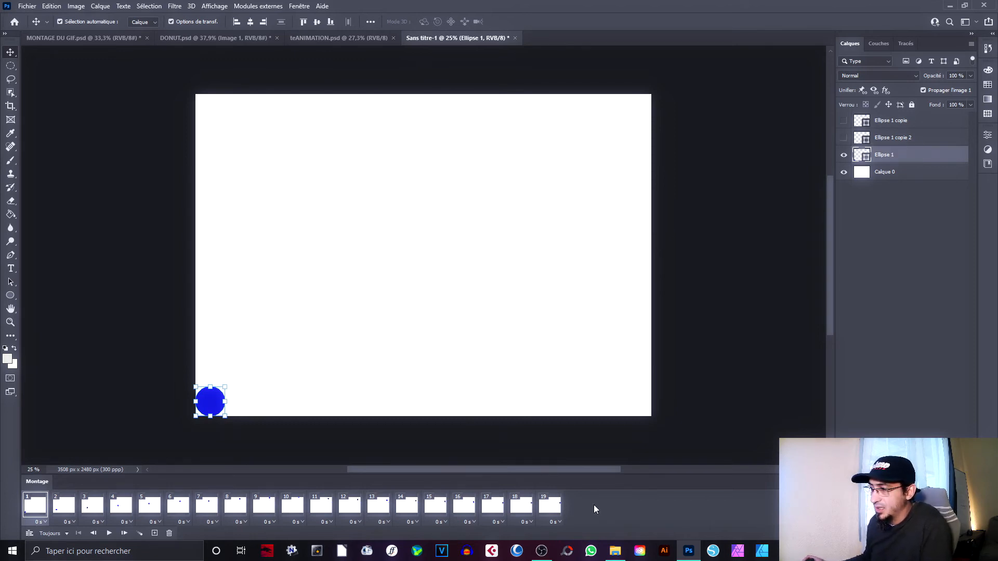
pyautogui.click(557, 508)
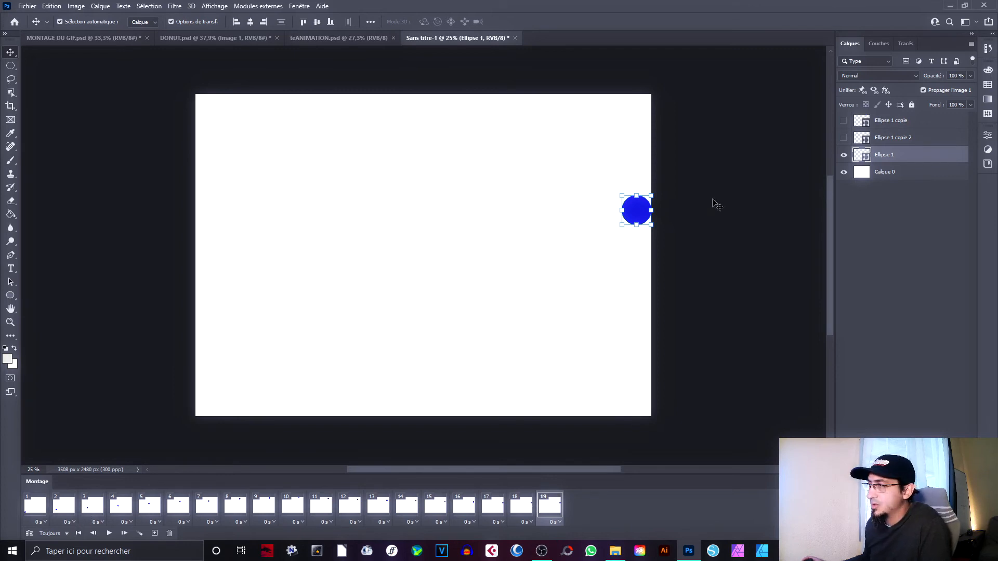
pyautogui.click(892, 142)
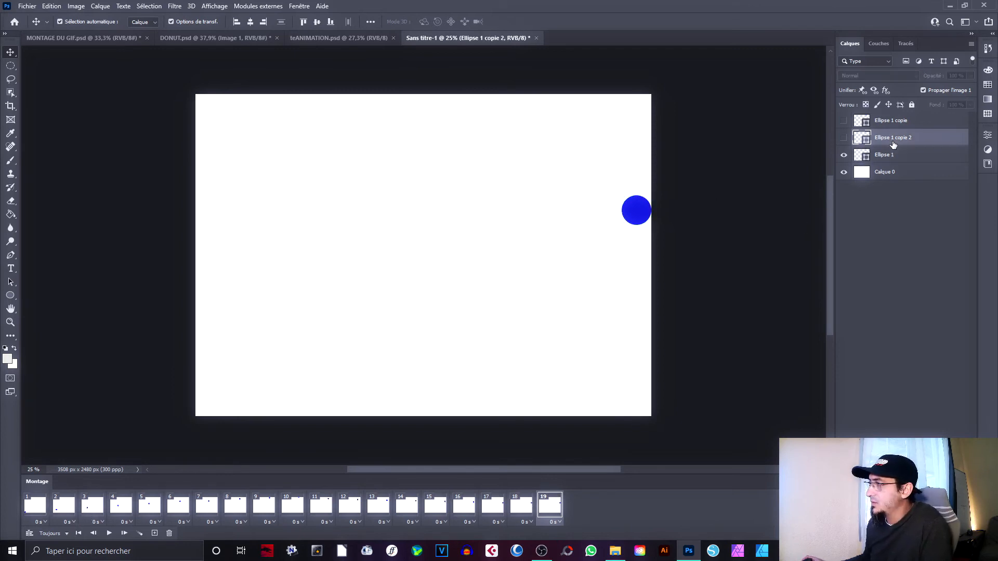
pyautogui.click(844, 138)
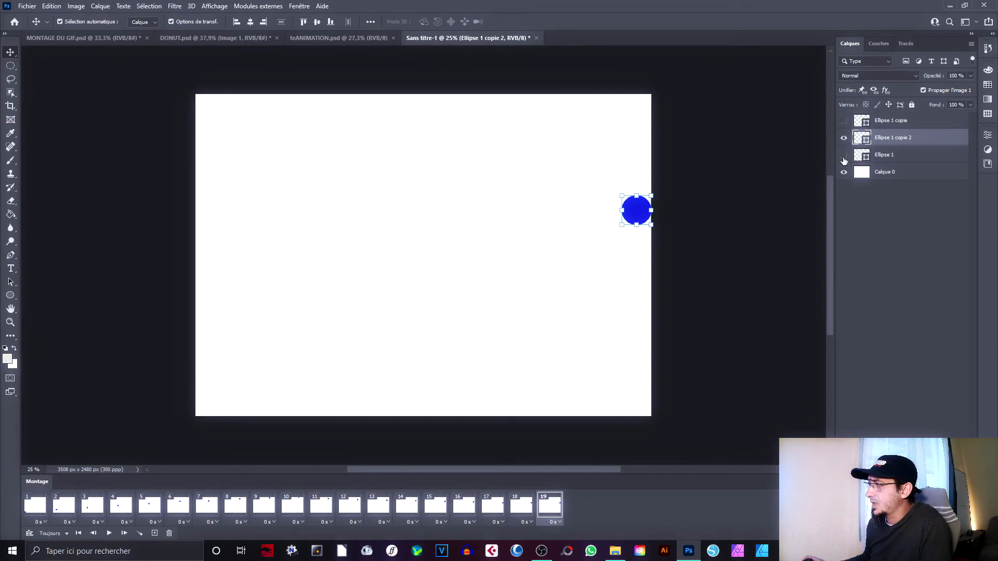
# Compare the circle's position and the displayed ellipse layer in frames 16 to 19
pyautogui.click(521, 509)
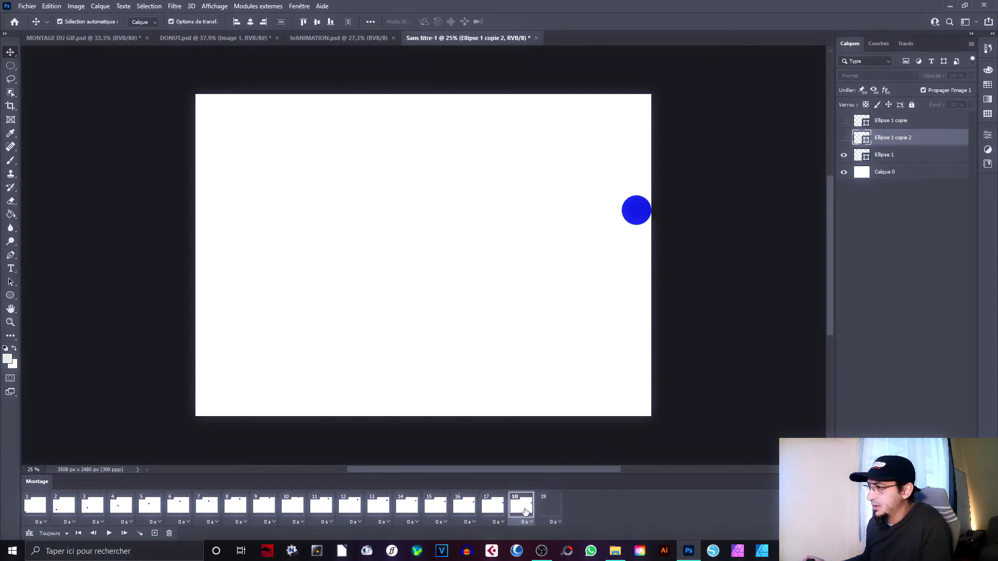
pyautogui.click(492, 512)
pyautogui.click(464, 509)
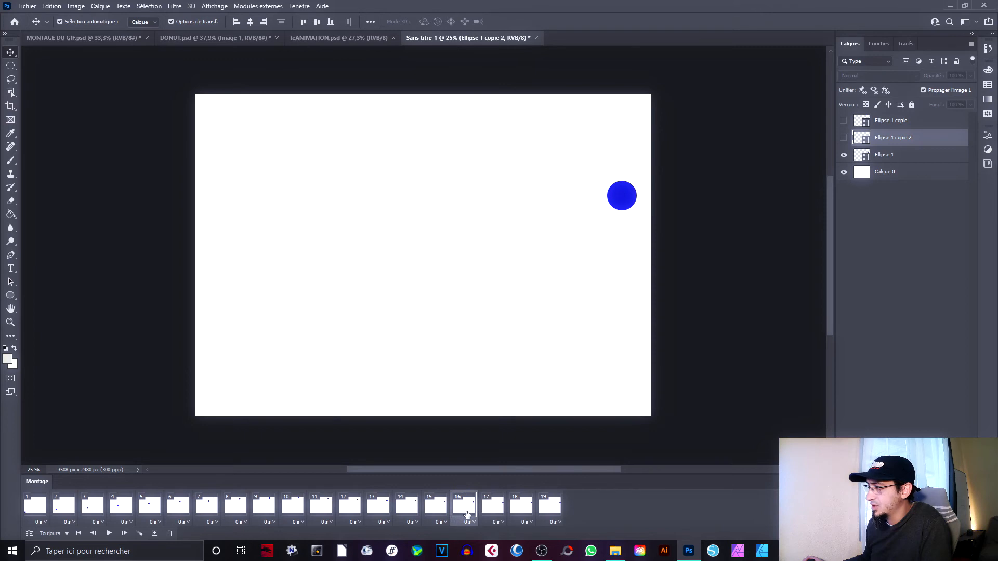
pyautogui.click(498, 507)
pyautogui.click(543, 505)
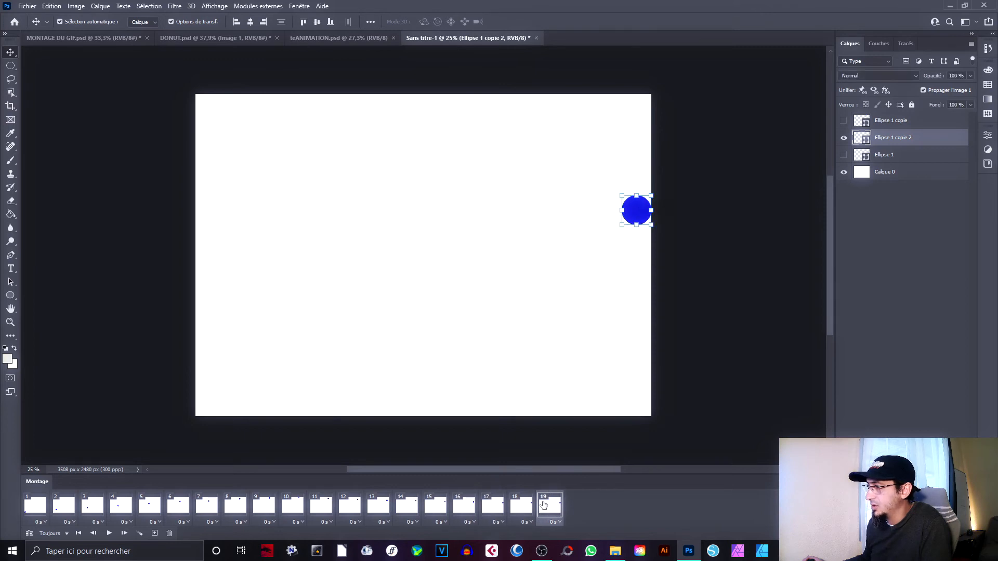
pyautogui.click(499, 507)
pyautogui.click(459, 511)
pyautogui.click(490, 511)
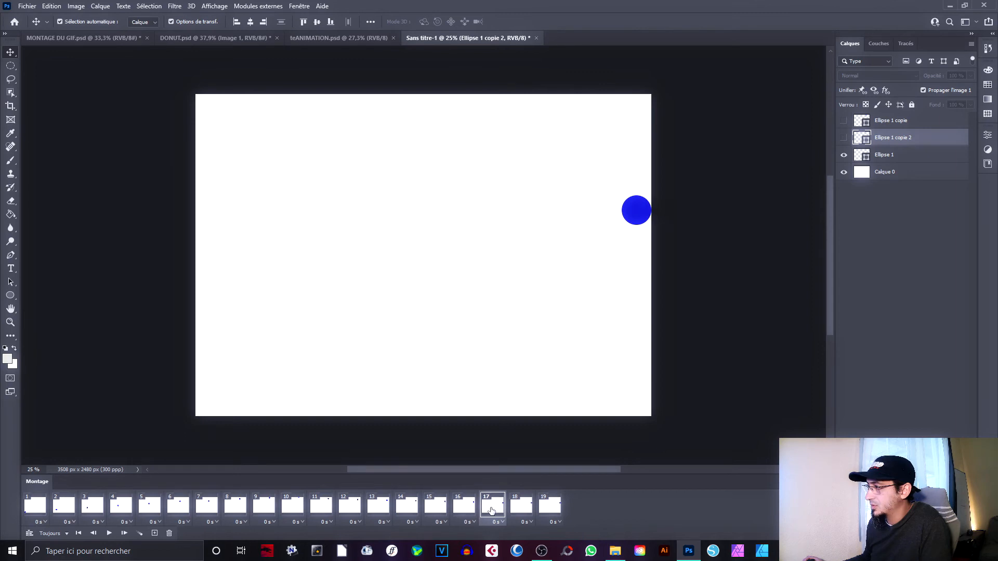
# In frame 18, hide the Ellipse 1 layer and display Ellipse 1 copie 2 in its place
pyautogui.click(532, 508)
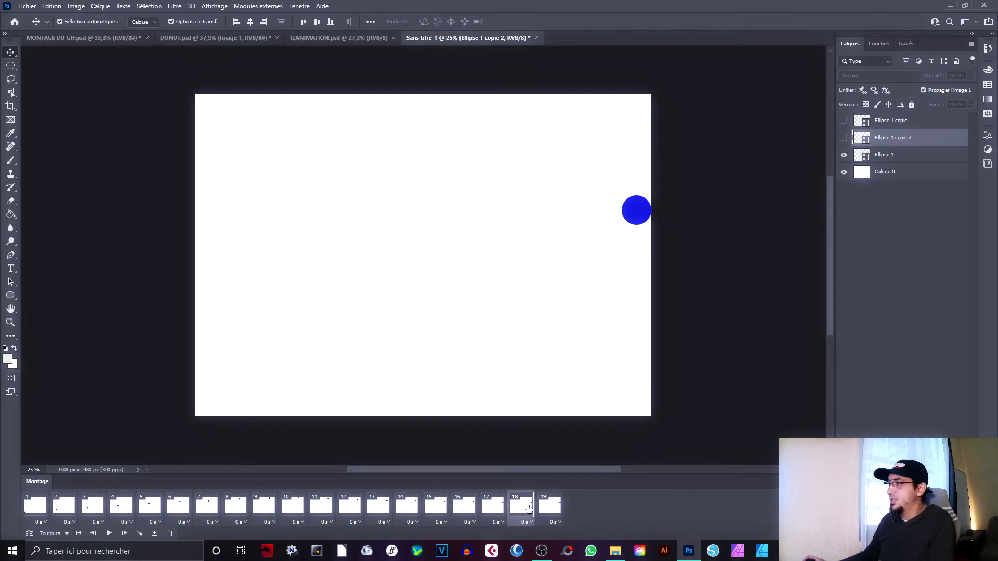
pyautogui.click(844, 155)
pyautogui.click(843, 138)
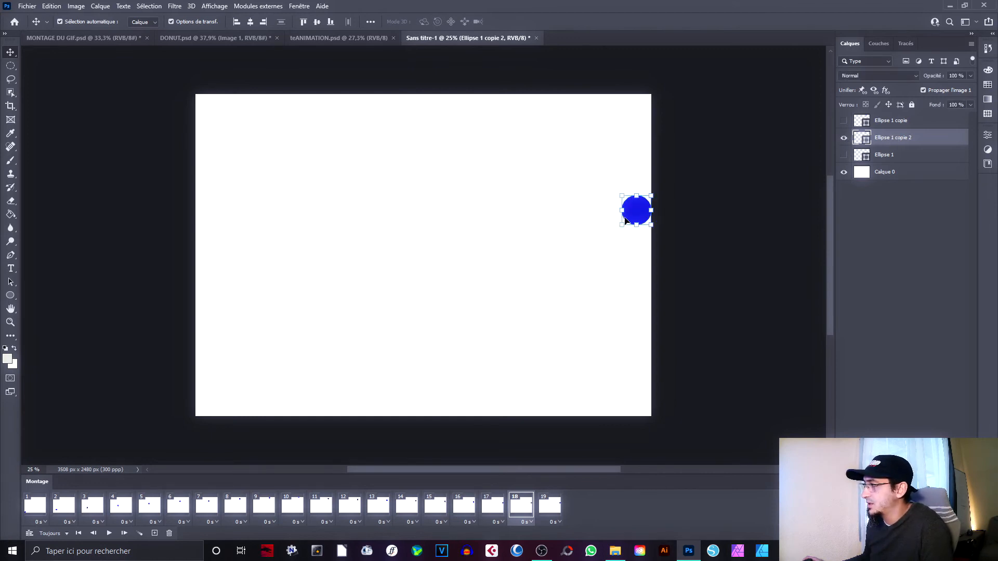
# Squash the Ellipse 1 copie 2 circle in frame 18 horizontally to about 31.58 % width against the canvas's right edge
pyautogui.moveTo(622, 210); pyautogui.dragTo(643, 210)
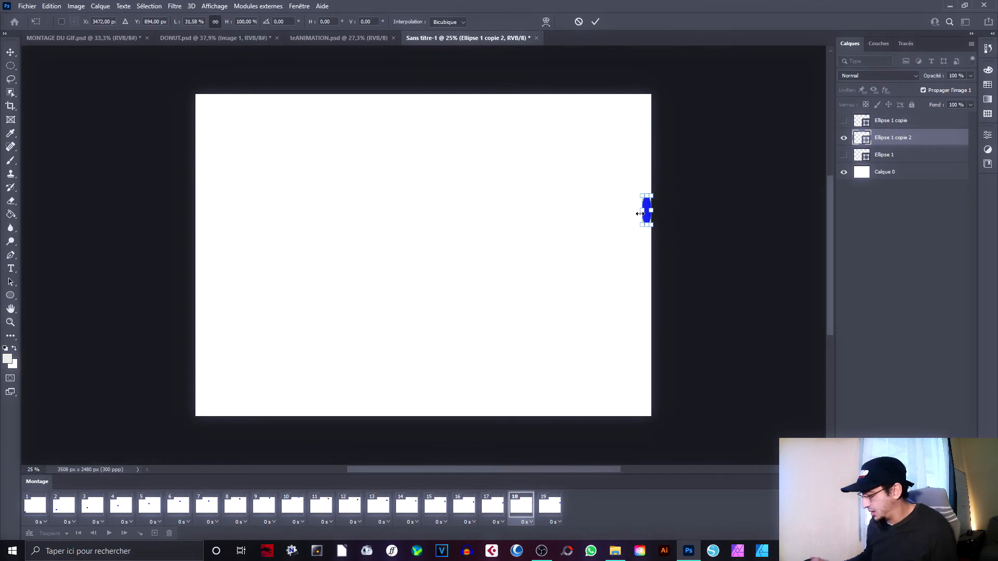
pyautogui.press('Return')
pyautogui.hotkey('ctrl', 't')
pyautogui.press('Return')
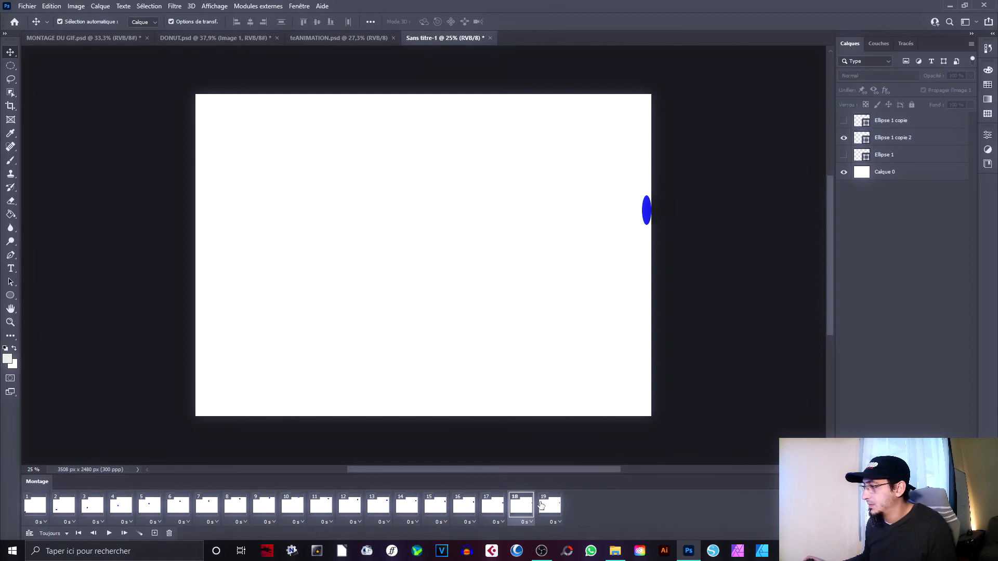
# In frame 19, hide Ellipse 1 copie 2 and display the Ellipse 1 layer instead
pyautogui.click(554, 505)
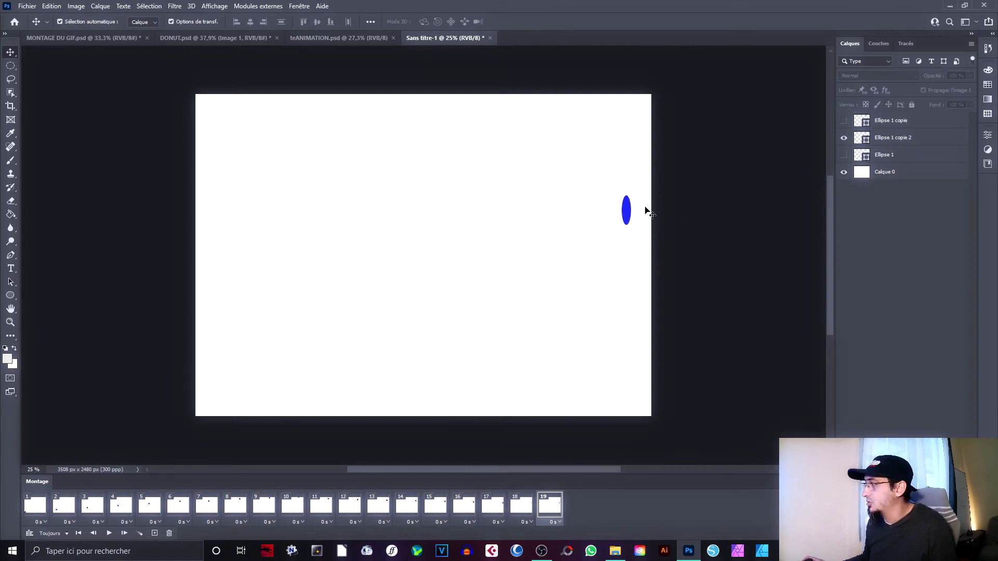
pyautogui.click(843, 138)
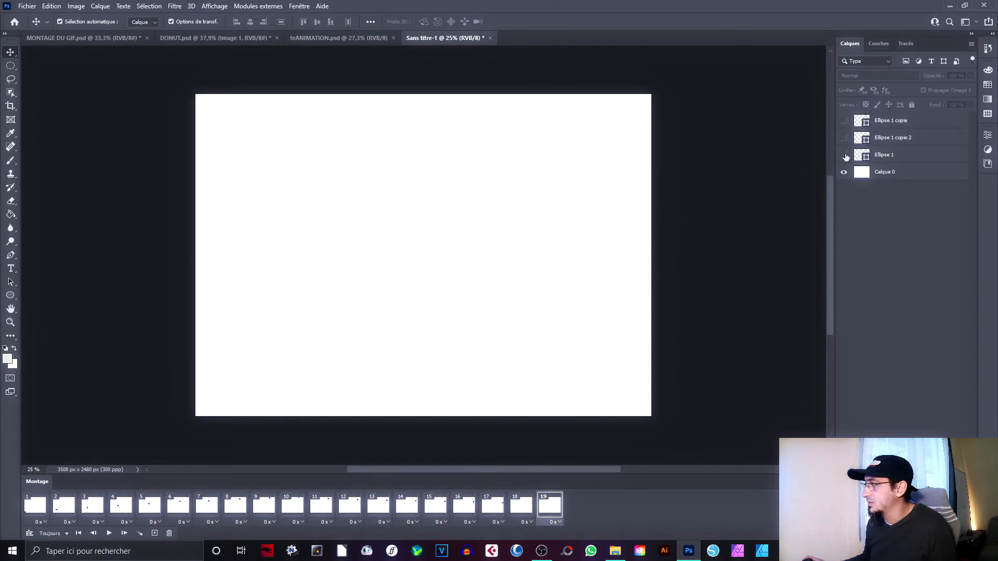
pyautogui.click(843, 155)
pyautogui.click(892, 155)
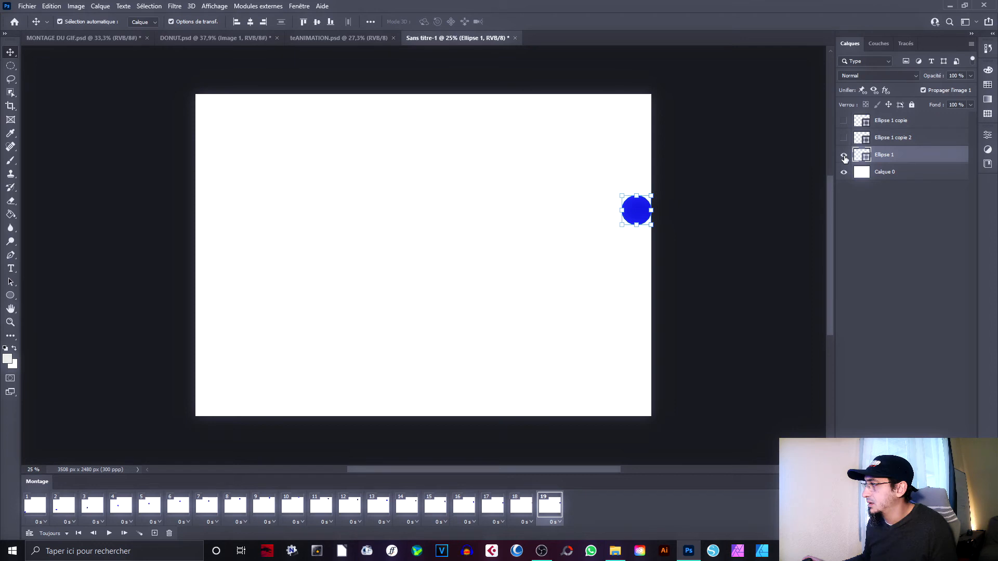
# Keep Ellipse 1 displayed in frame 19 and move its circle down about one diameter and slightly left, away from the canvas's right edge
pyautogui.click(844, 156)
pyautogui.click(521, 509)
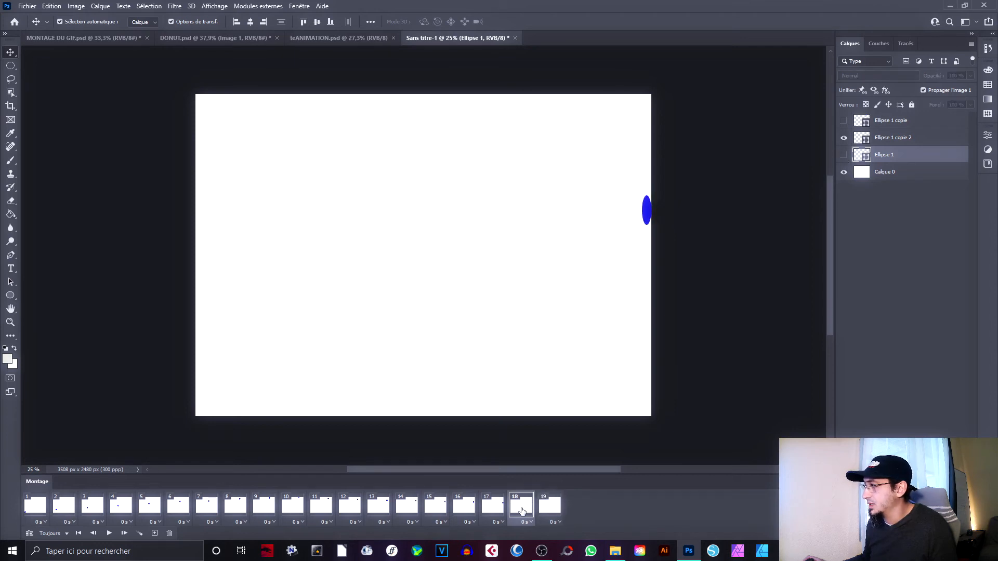
pyautogui.click(551, 506)
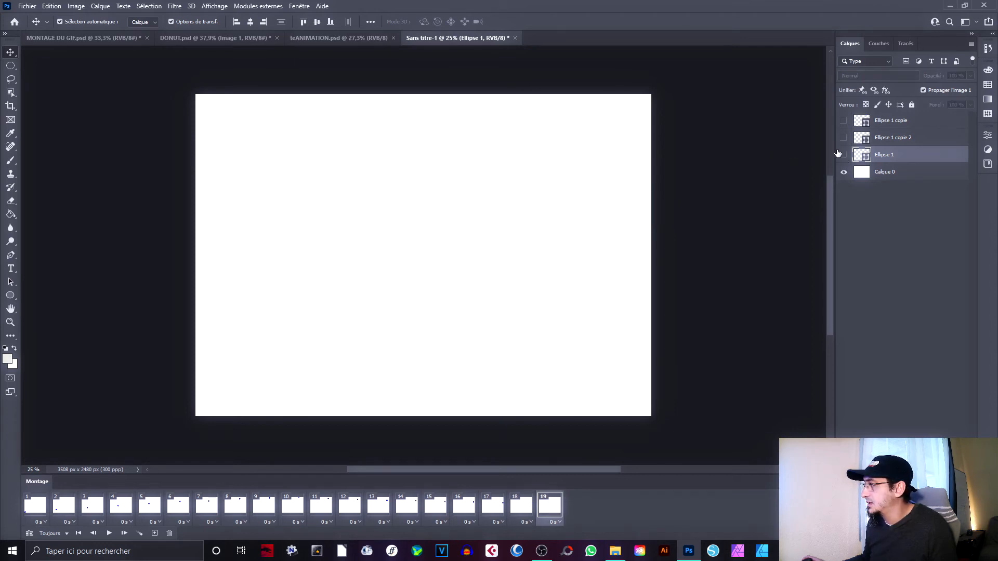
pyautogui.click(844, 156)
pyautogui.moveTo(643, 210); pyautogui.dragTo(624, 240)
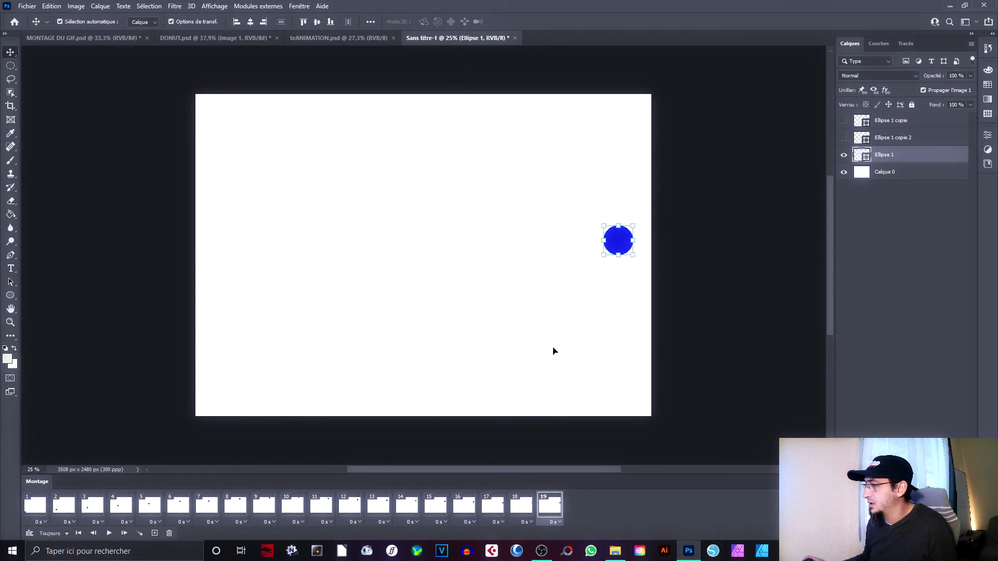
# Compare frames 18 and 19, deselect the circle, and preview the animation from frame 1
pyautogui.click(524, 504)
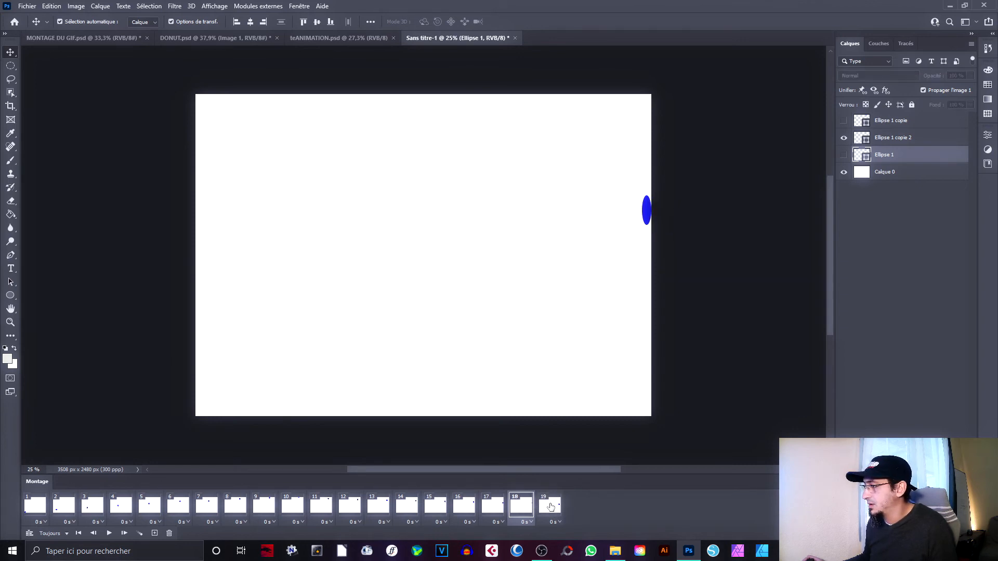
pyautogui.click(551, 507)
pyautogui.click(522, 513)
pyautogui.click(542, 515)
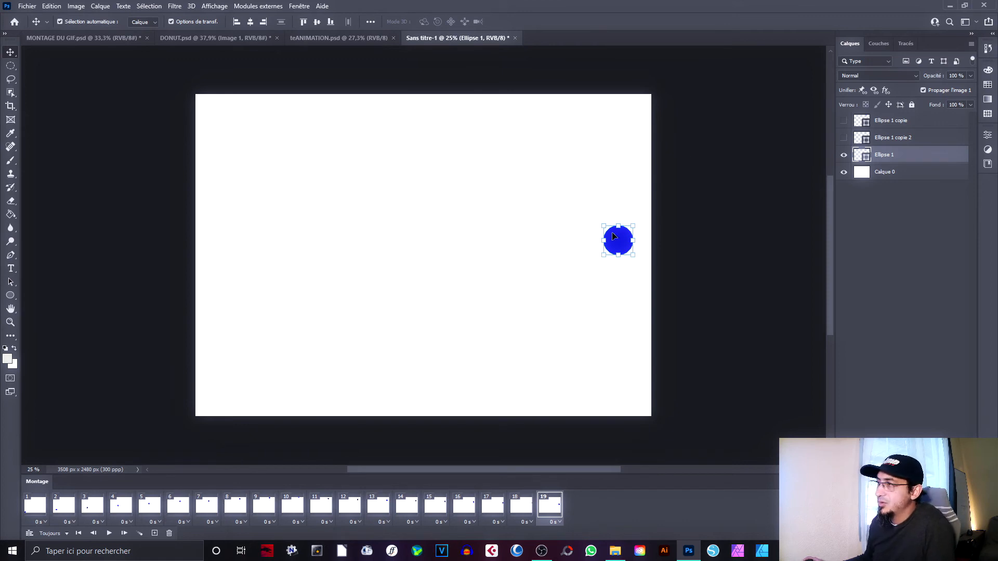
pyautogui.click(517, 109)
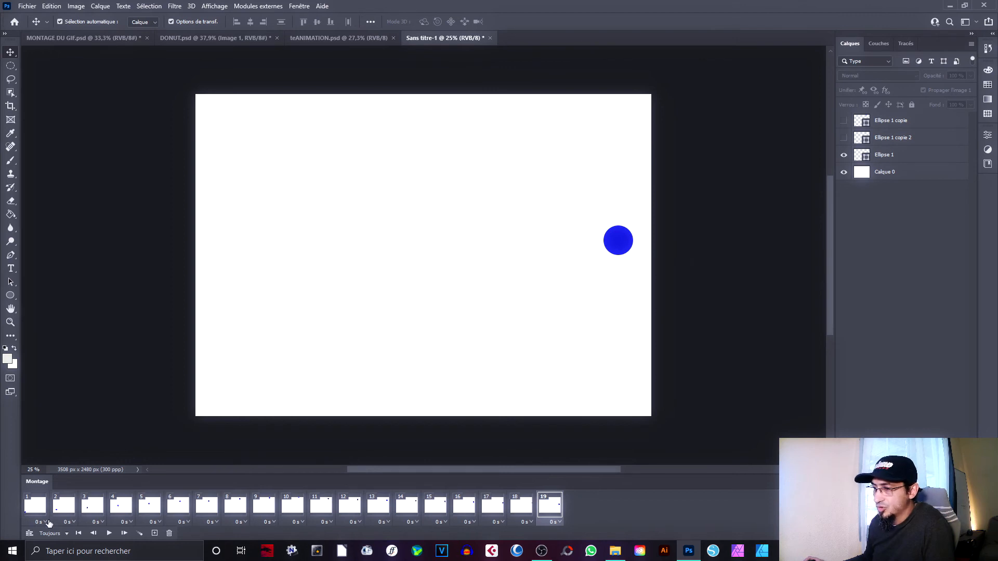
pyautogui.click(79, 533)
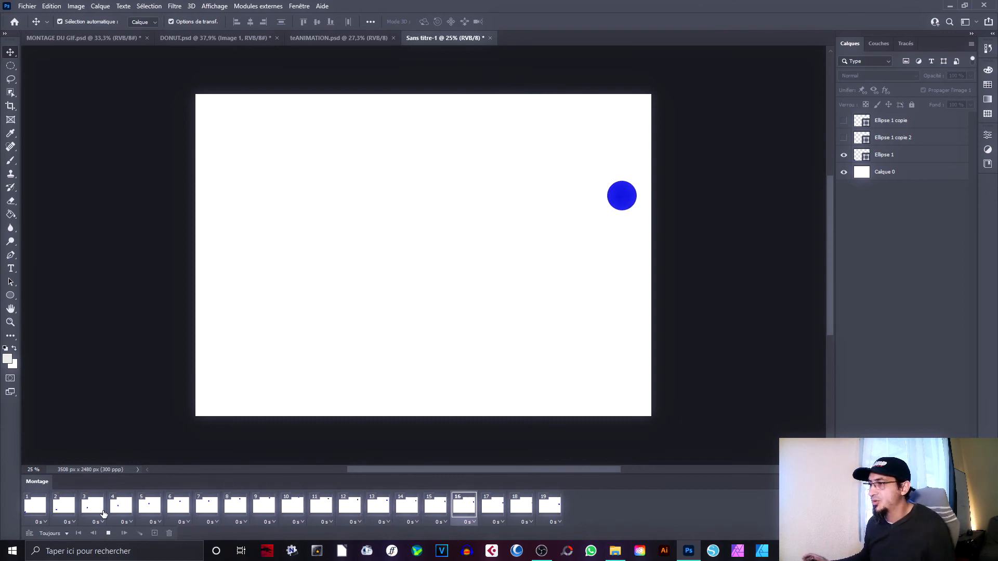
pyautogui.press('space')
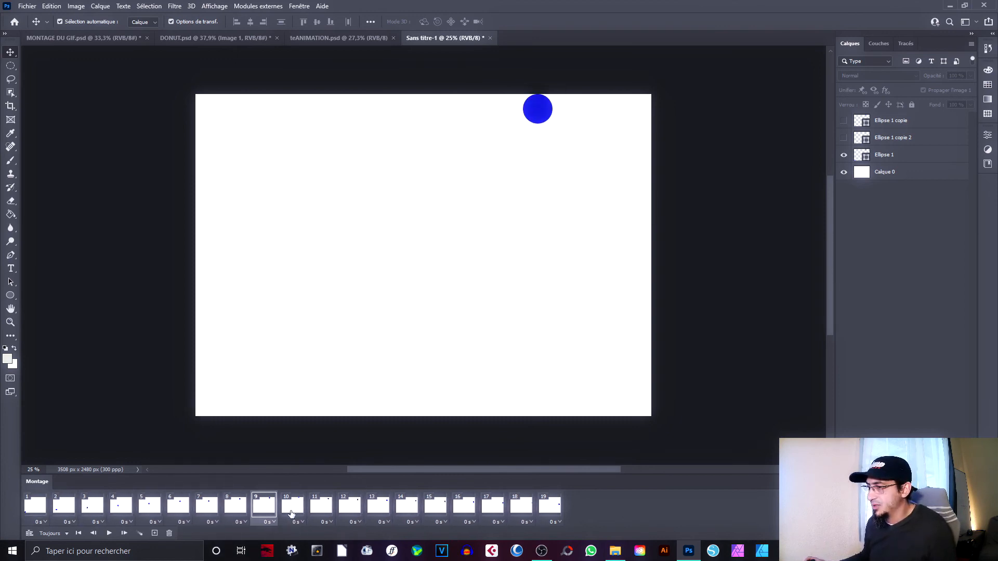
# Set the delay of frame 10, the squash at the canvas's upper edge, to 0,1 seconde
pyautogui.click(291, 513)
pyautogui.click(298, 523)
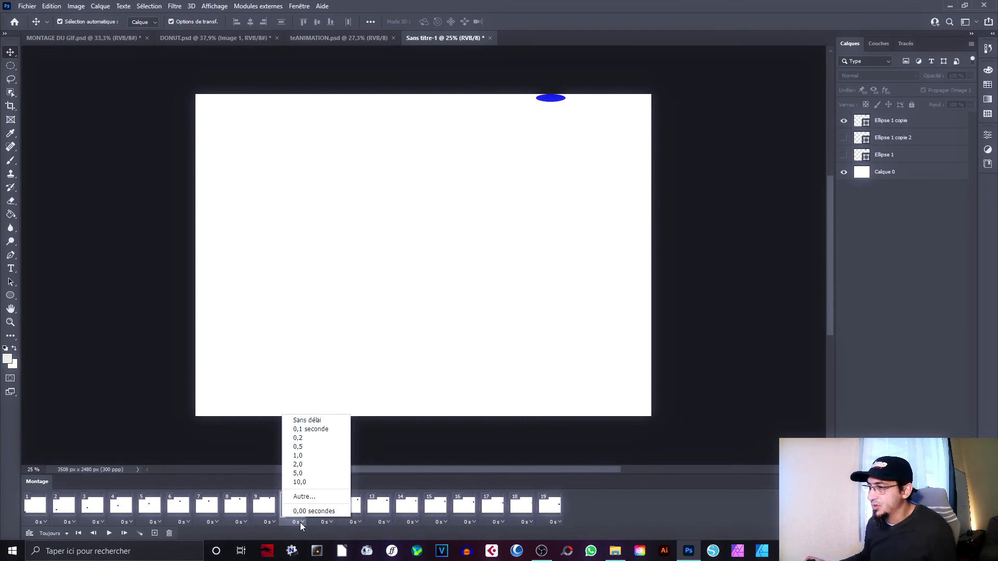
pyautogui.click(312, 429)
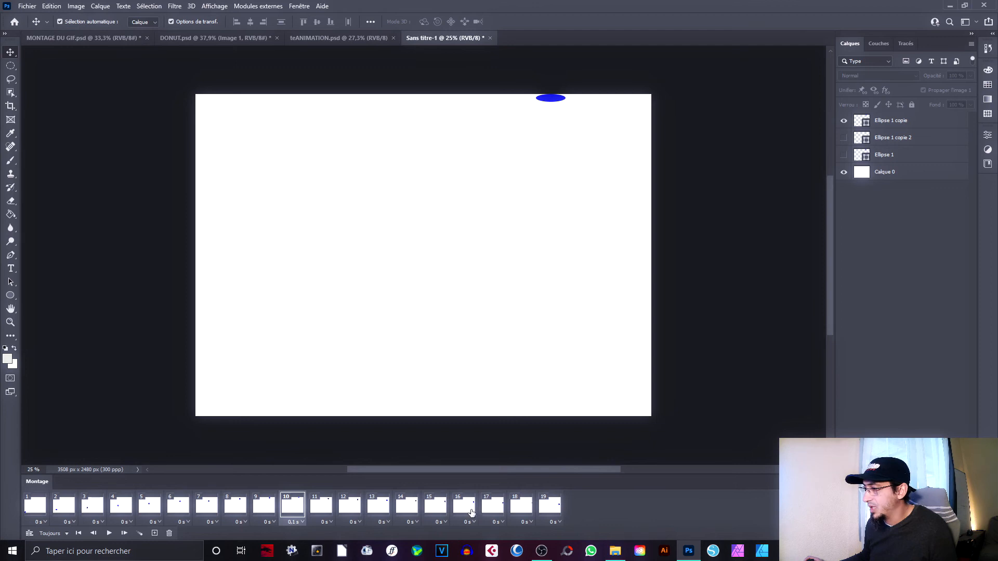
# Set the delay of frame 18, the squash at the canvas's right edge, to 0,1 seconde
pyautogui.click(499, 509)
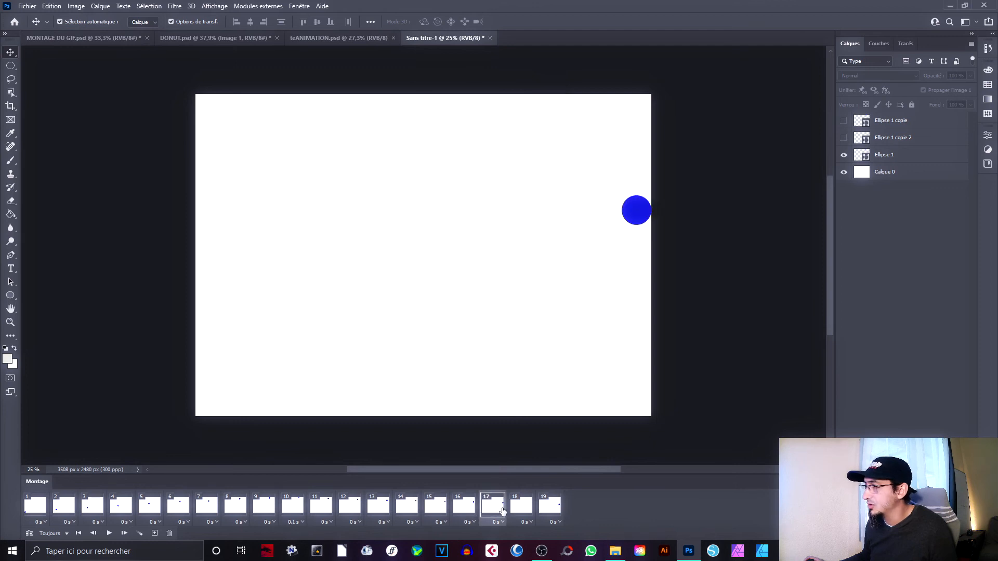
pyautogui.click(519, 508)
pyautogui.click(527, 522)
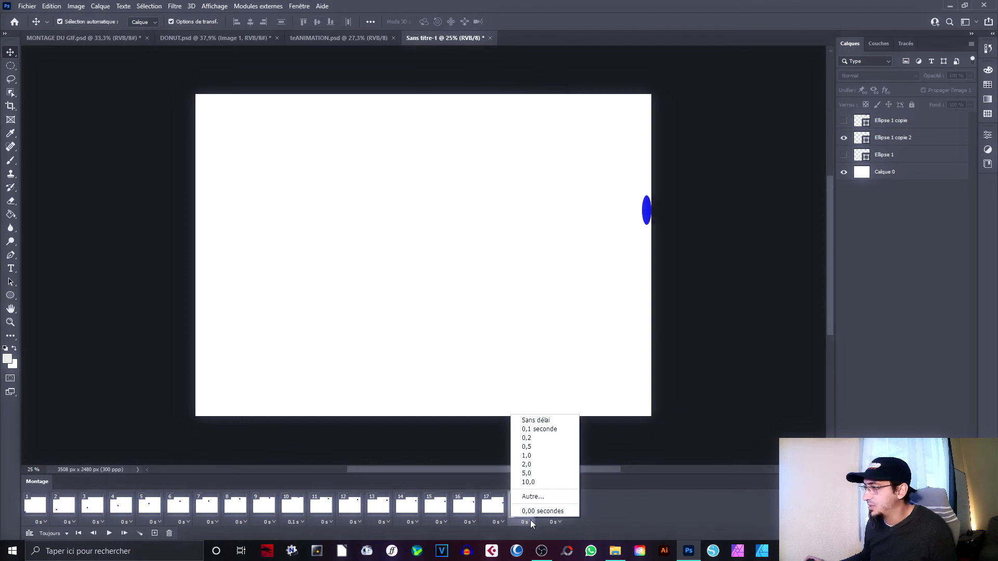
pyautogui.click(538, 428)
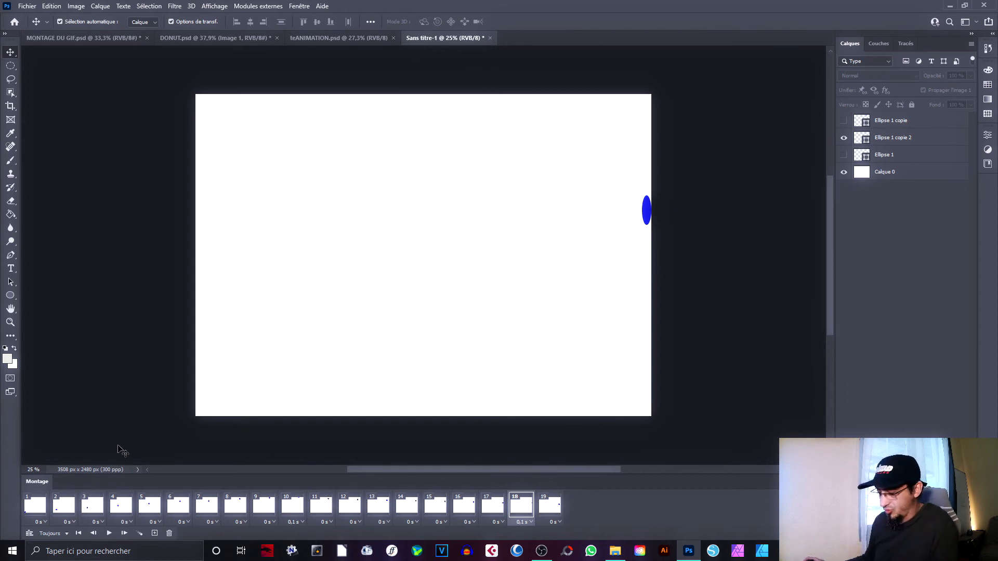
# Play the animation from frame 1 and replay it several times to check the circle's motion between the two bounces
pyautogui.click(78, 533)
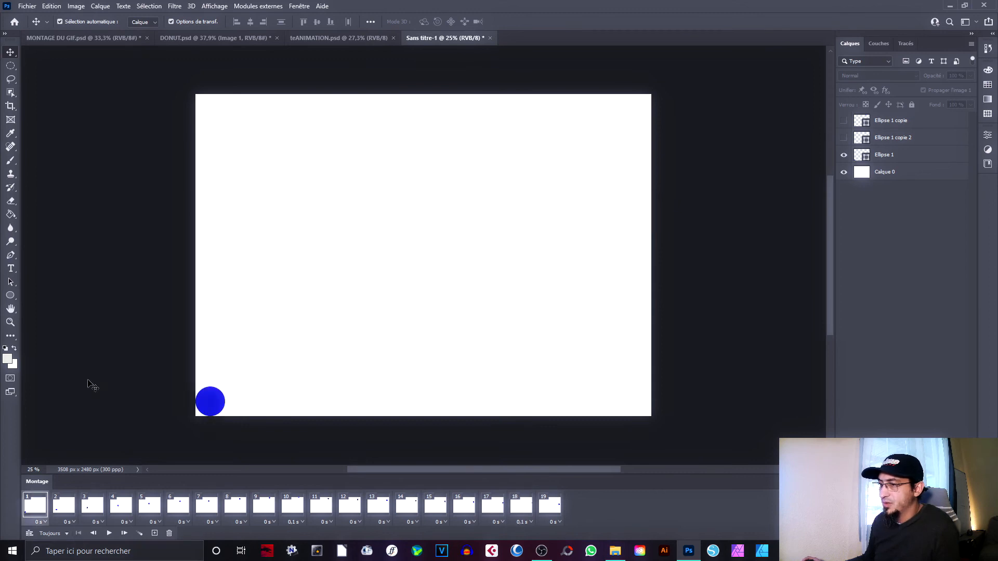
pyautogui.press('space')
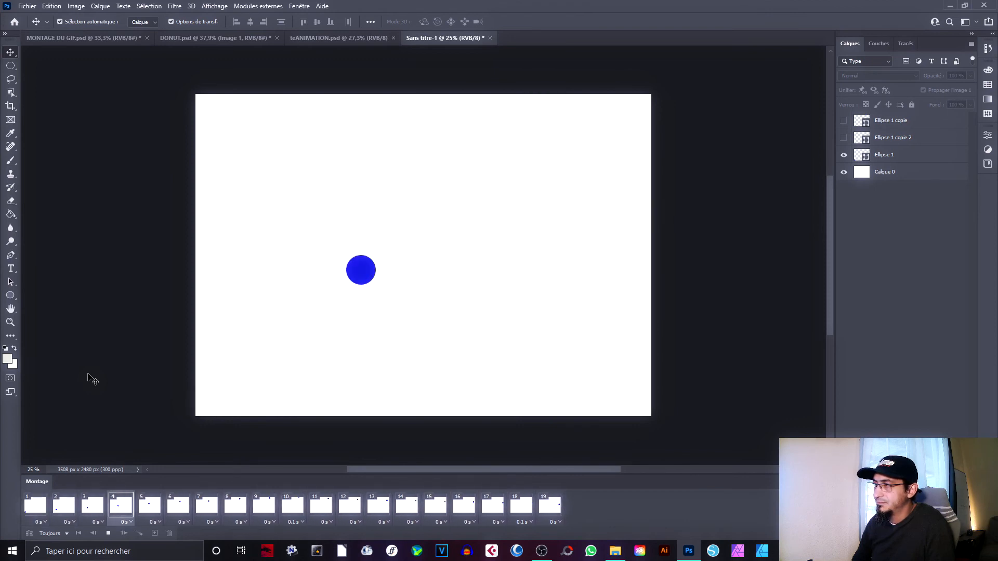
pyautogui.press('space')
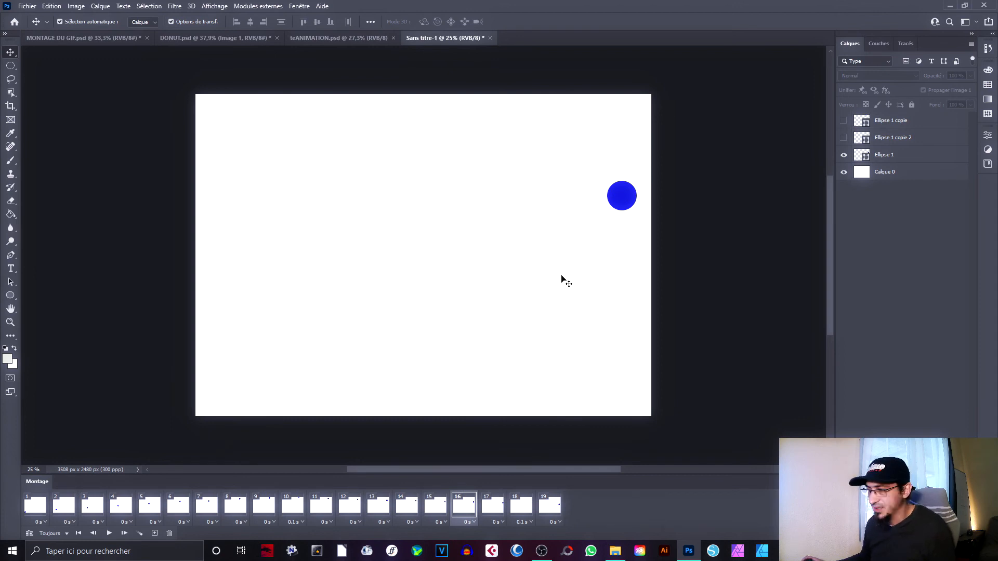
pyautogui.click(428, 507)
pyautogui.click(414, 504)
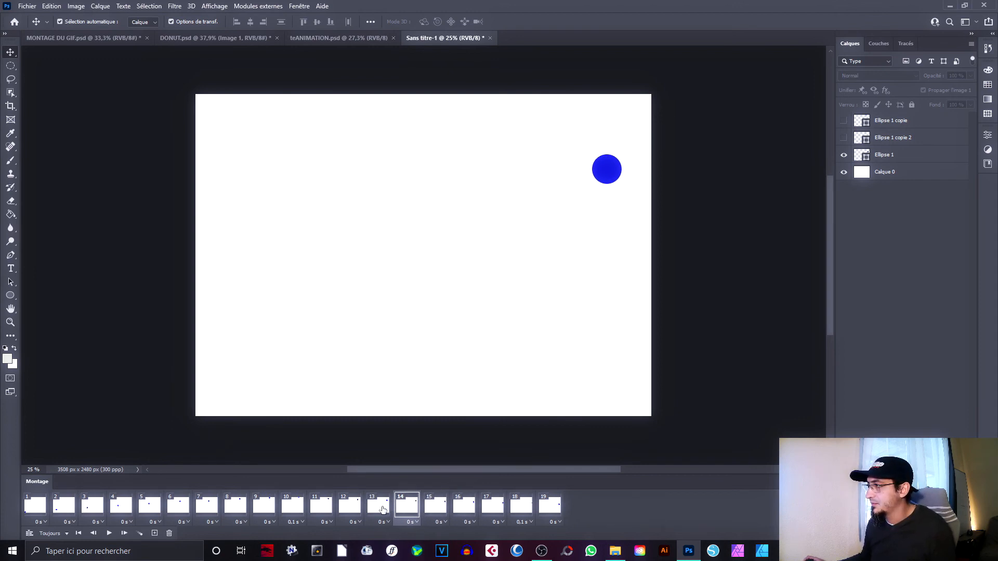
pyautogui.press('space')
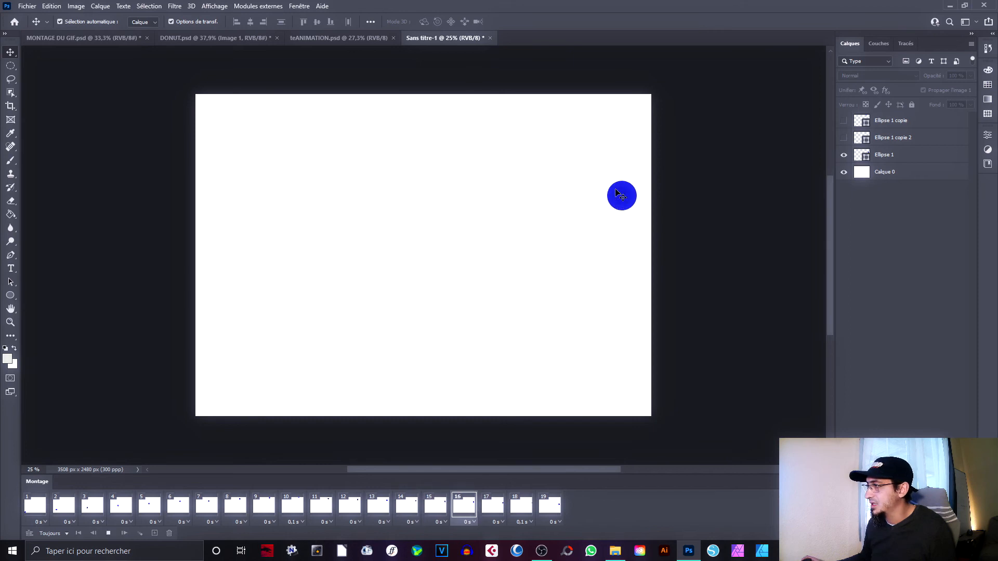
pyautogui.click(618, 196)
pyautogui.press('space')
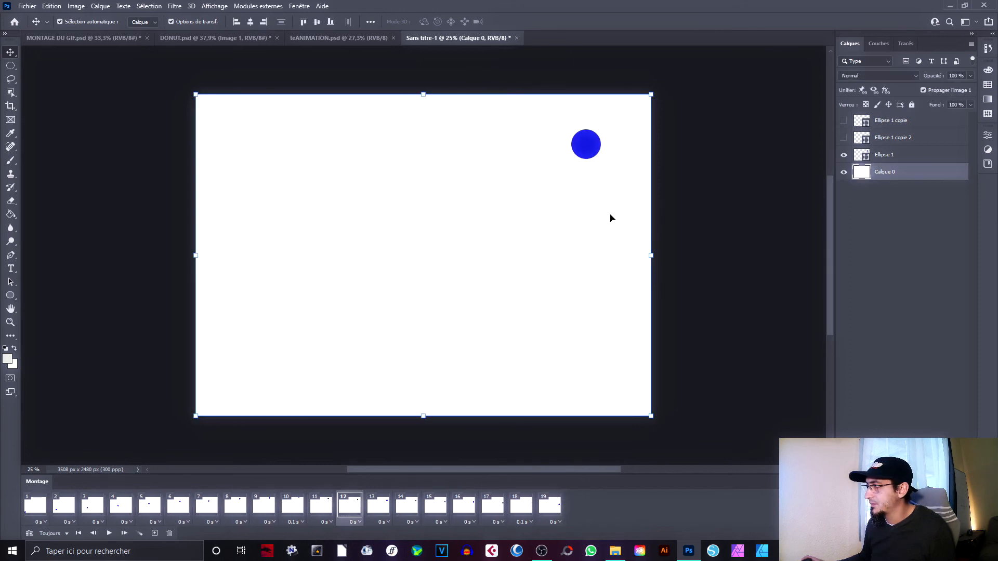
pyautogui.press('space')
pyautogui.press('space')
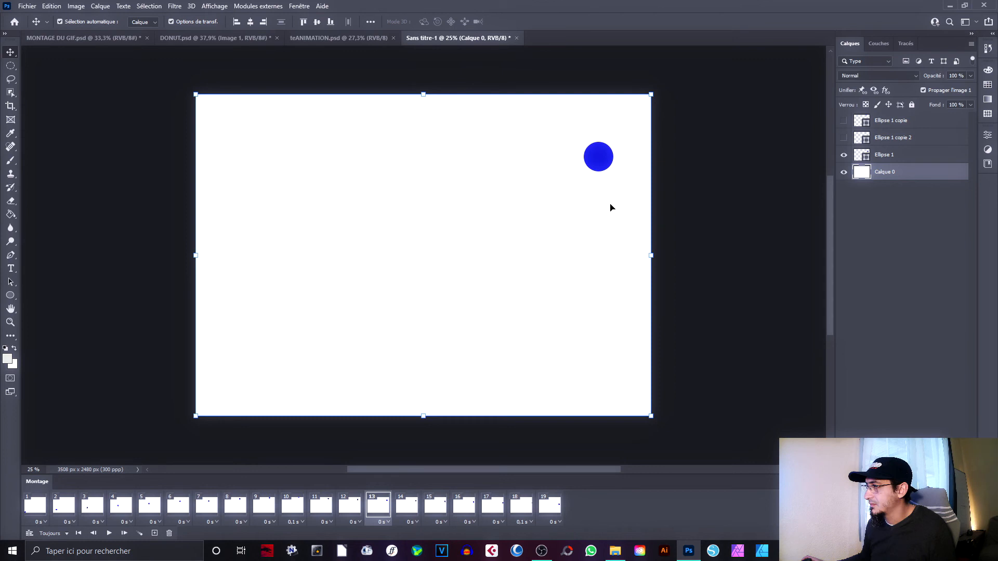
# Compare frames 14 to 16 and move the circle in frame 16 slightly up and closer to the canvas's right edge
pyautogui.click(406, 510)
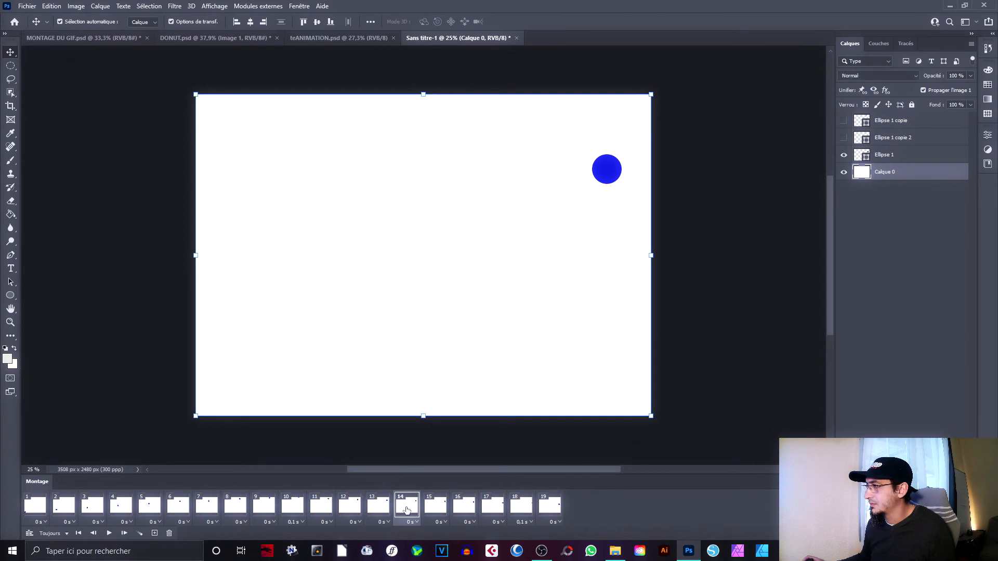
pyautogui.click(439, 508)
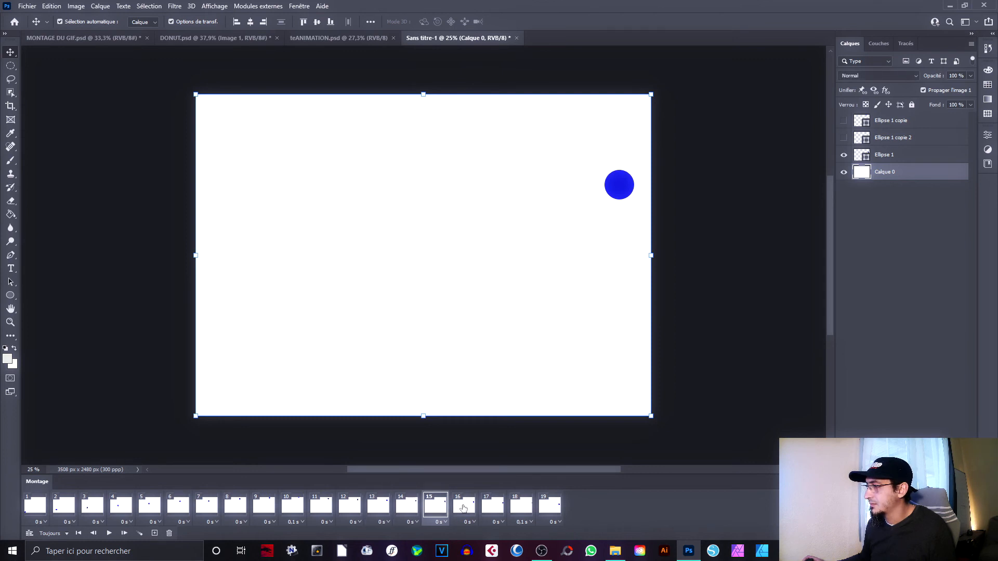
pyautogui.click(464, 508)
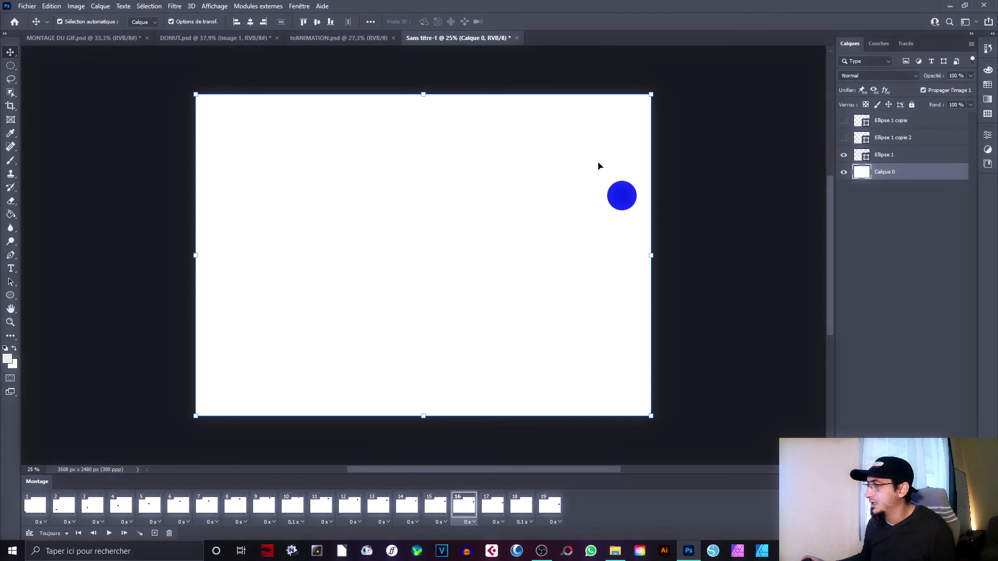
pyautogui.moveTo(623, 204); pyautogui.dragTo(624, 196)
pyautogui.click(431, 504)
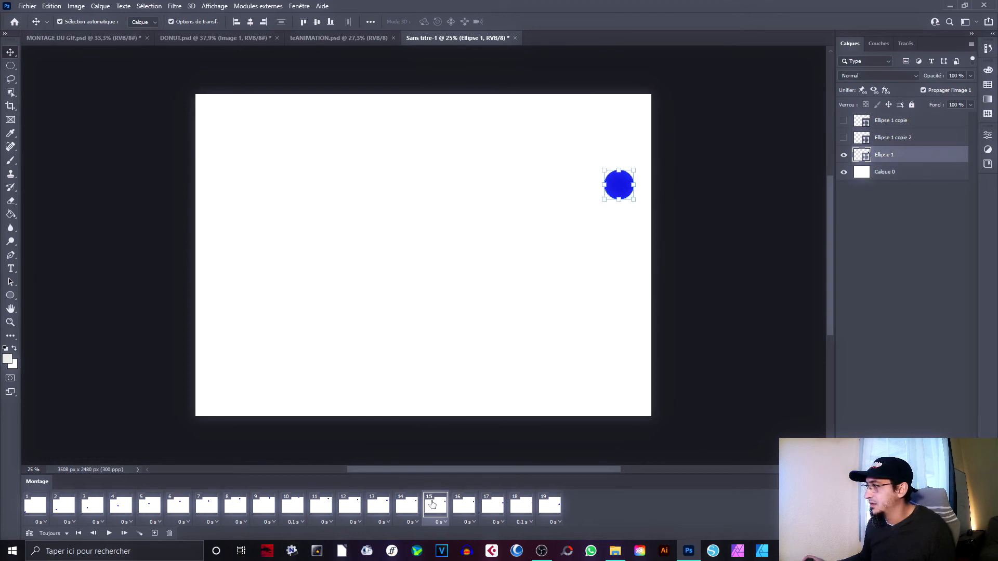
pyautogui.click(457, 507)
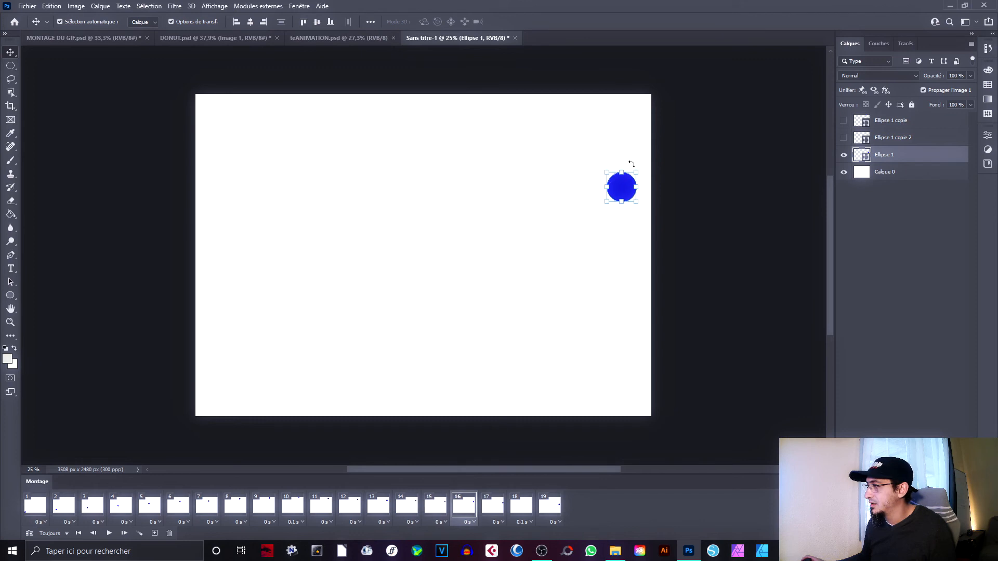
pyautogui.moveTo(622, 196); pyautogui.dragTo(630, 202)
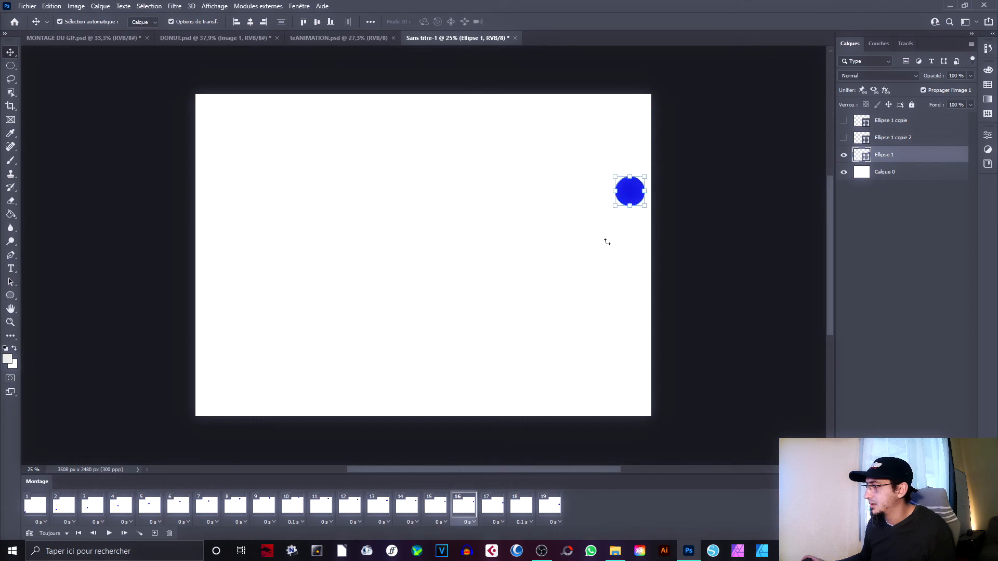
# Raise the circle in frame 17 and the squashed ellipse in frame 18 to the same height along the canvas's right edge
pyautogui.click(498, 506)
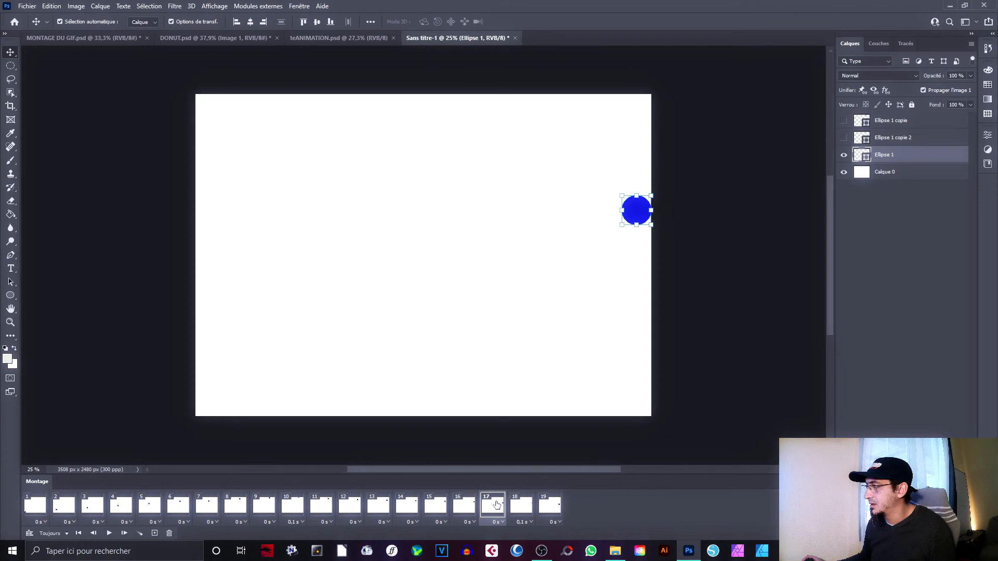
pyautogui.moveTo(633, 216); pyautogui.dragTo(639, 199)
pyautogui.click(521, 505)
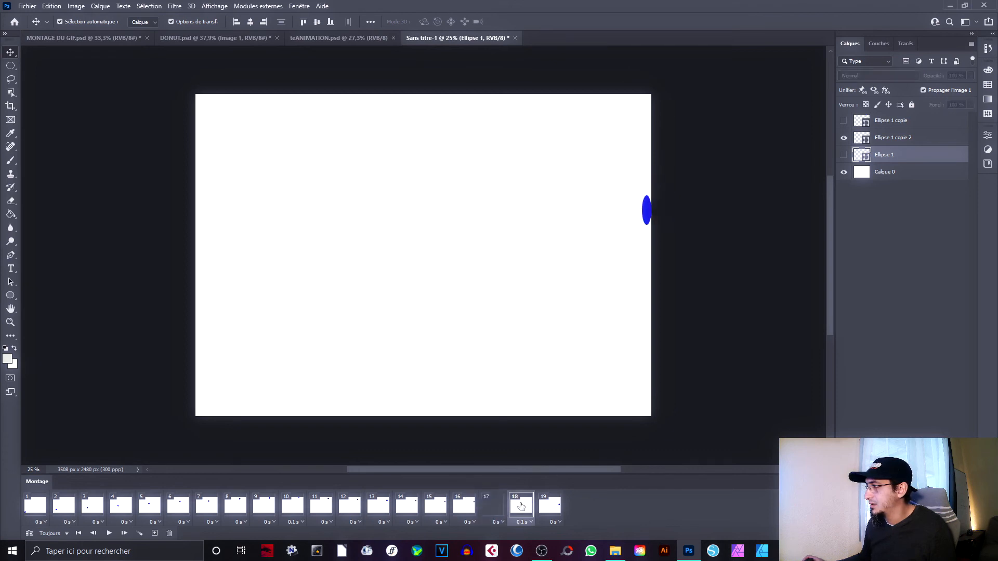
pyautogui.moveTo(648, 214); pyautogui.dragTo(646, 196)
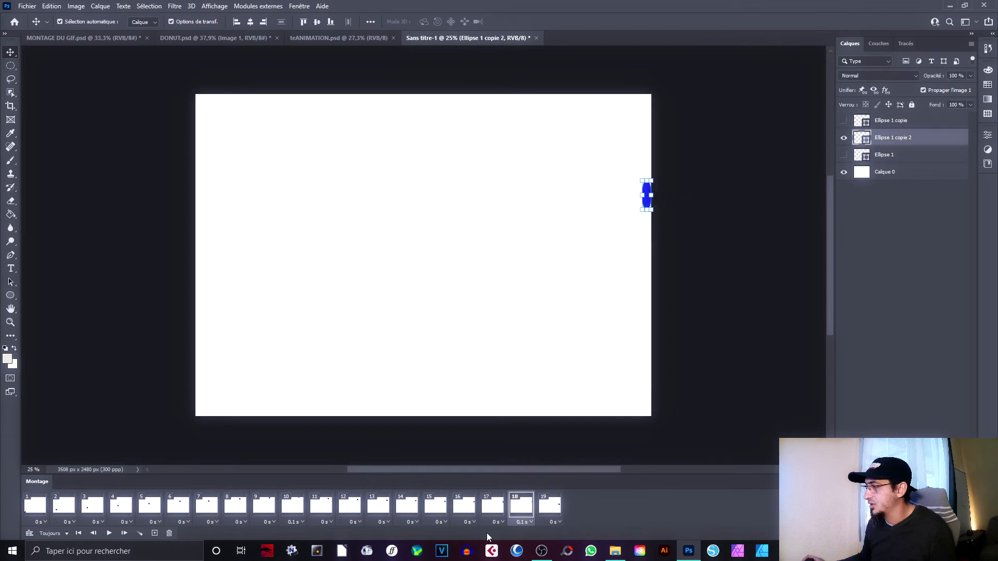
# Compare frames 16 and 17, then play the animation to check the approach to the canvas's right edge
pyautogui.click(494, 506)
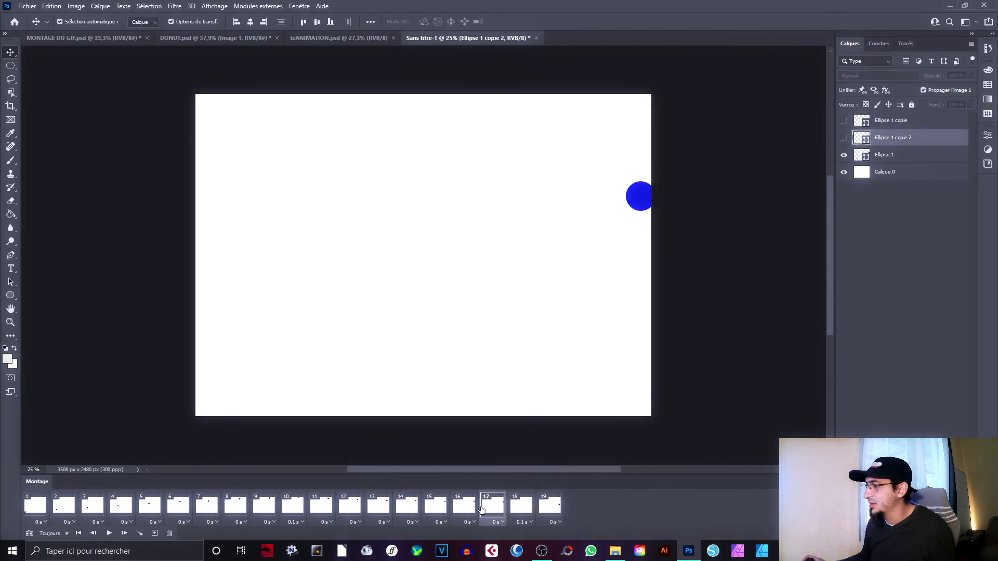
pyautogui.click(469, 509)
pyautogui.click(486, 508)
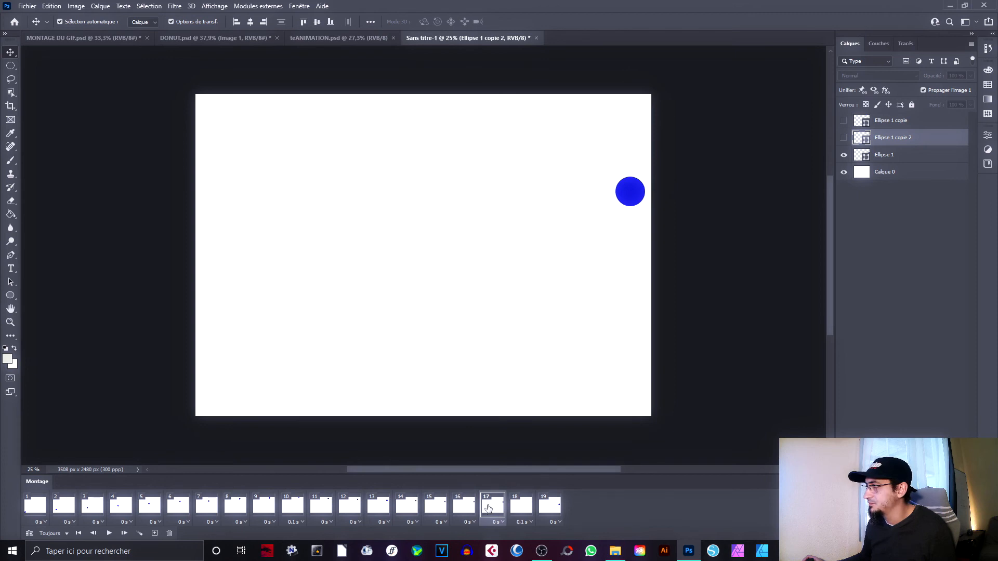
pyautogui.press('space')
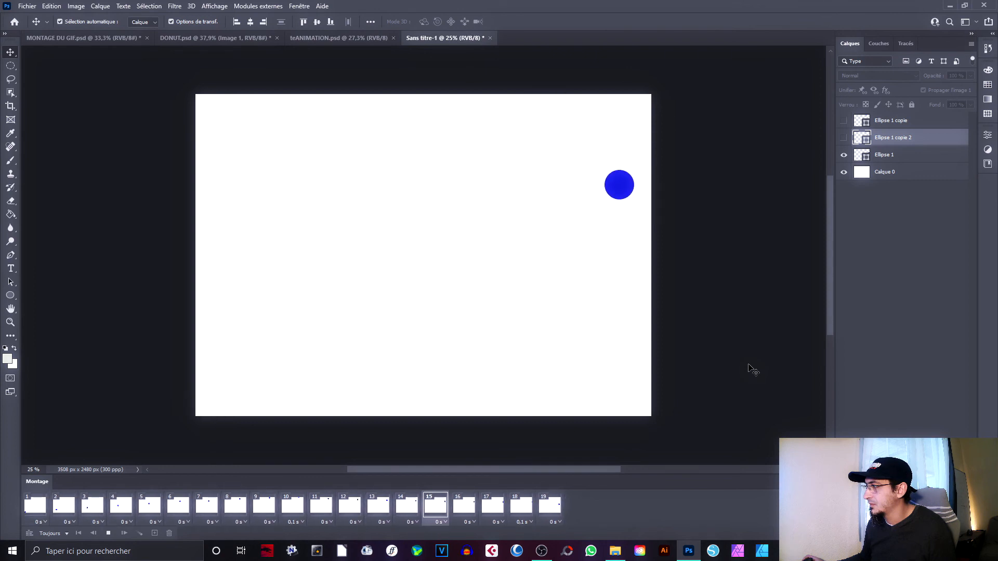
pyautogui.press('space')
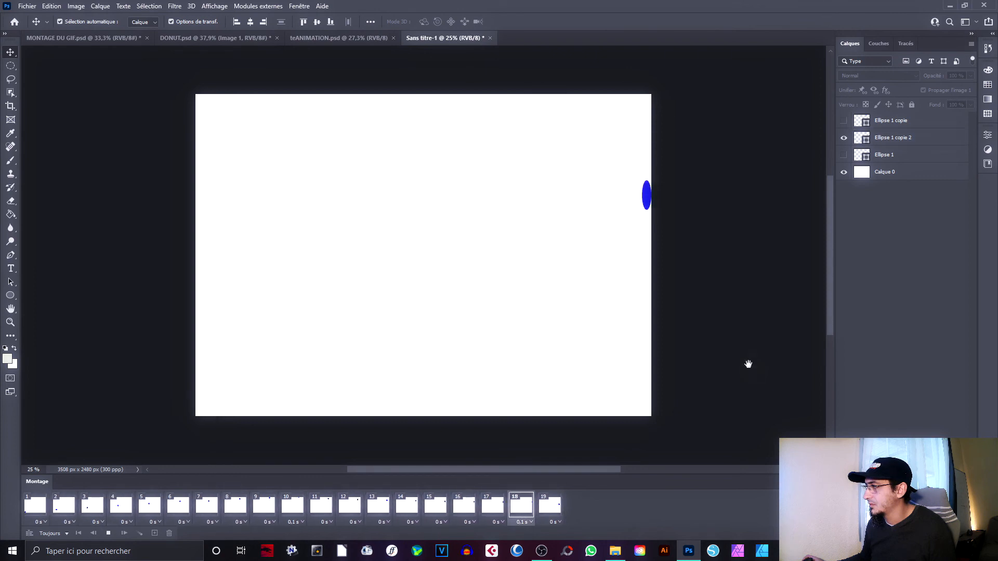
# Lower the squashed ellipse in frame 18 slightly along the canvas's right edge and deselect it
pyautogui.click(645, 198)
pyautogui.moveTo(643, 201); pyautogui.dragTo(643, 204)
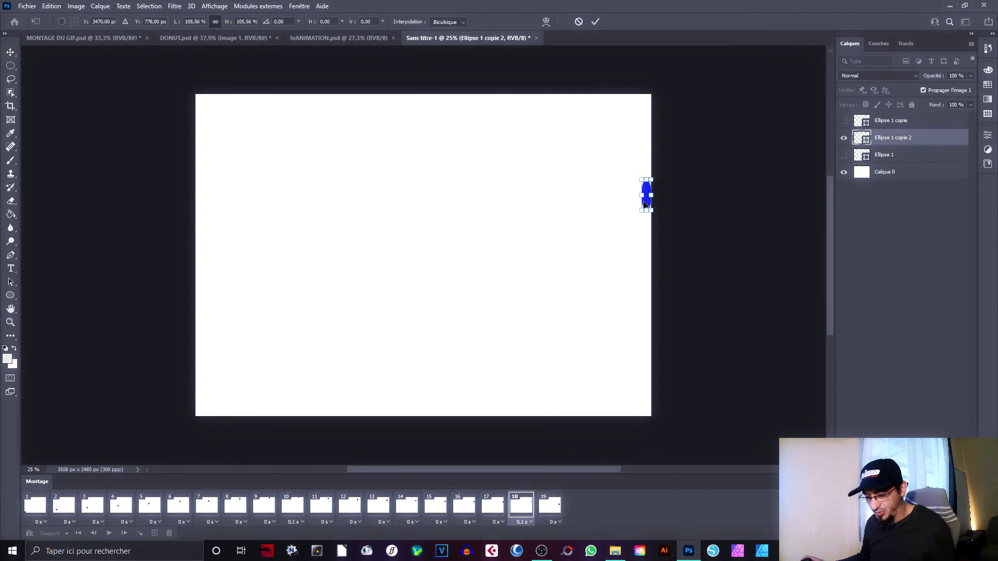
pyautogui.scroll(3, 658, 212)
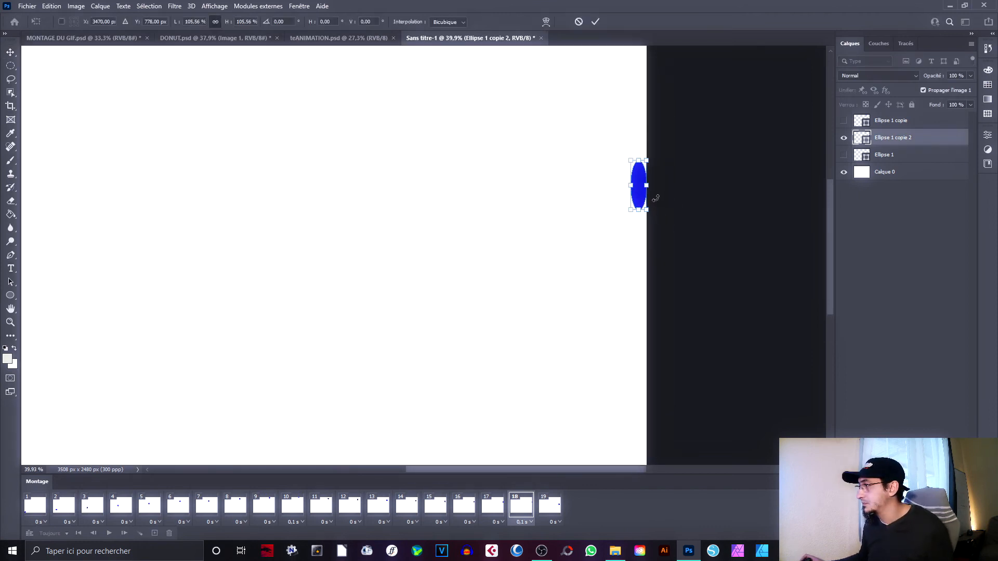
pyautogui.press('Return')
pyautogui.moveTo(637, 202); pyautogui.dragTo(637, 223)
pyautogui.click(752, 233)
pyautogui.scroll(-5, 671, 313)
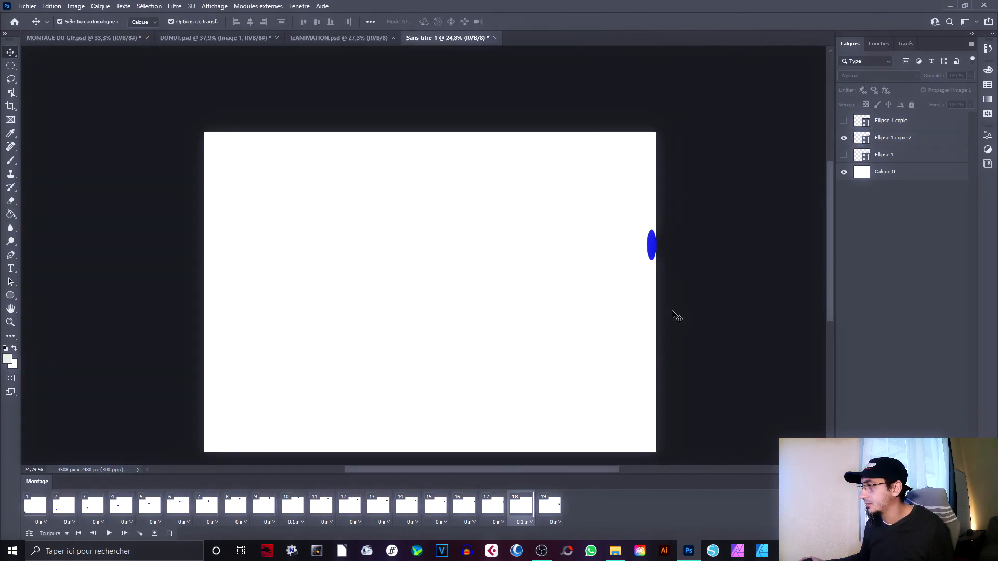
# Play the animation again to check the adjusted squash at the canvas's right edge, and stop it
pyautogui.press('space')
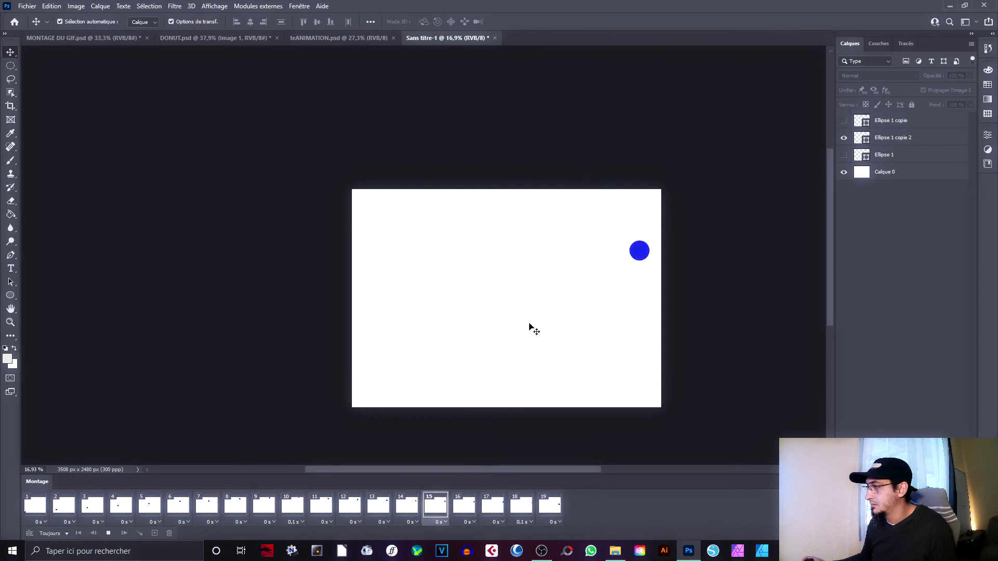
pyautogui.scroll(-2, 512, 357)
pyautogui.scroll(3, 512, 352)
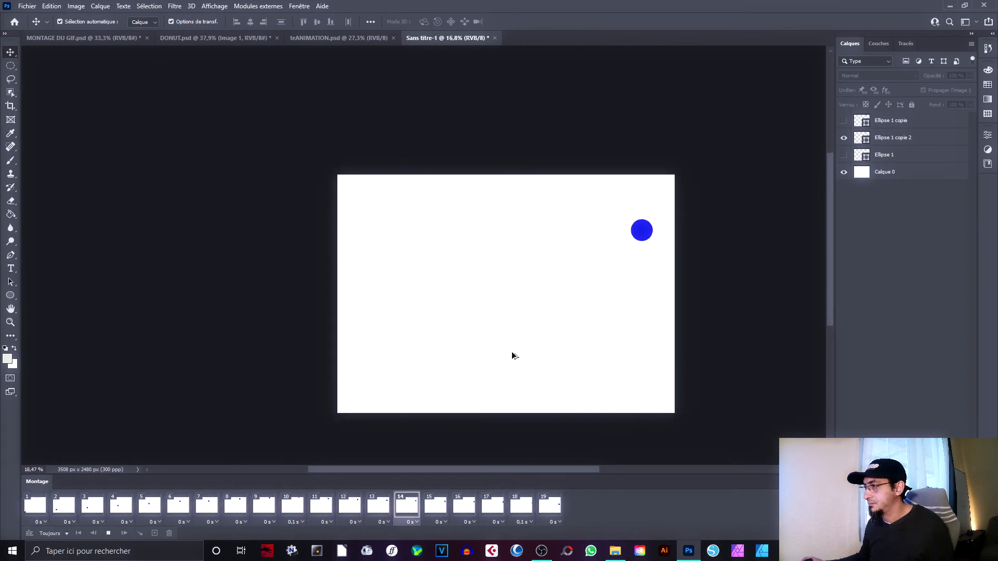
pyautogui.hscroll(2, 508, 354)
pyautogui.scroll(1, 431, 340)
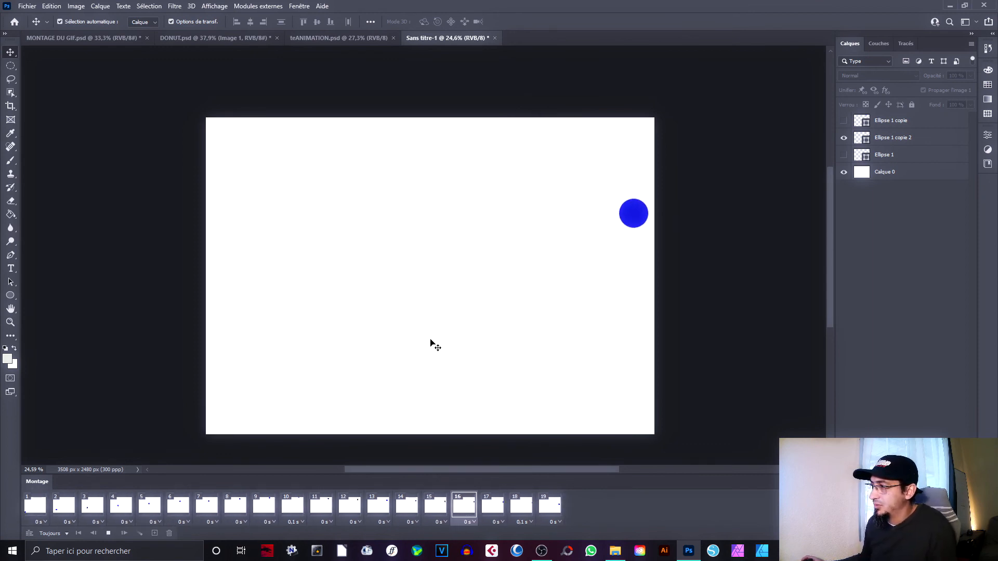
pyautogui.press('space')
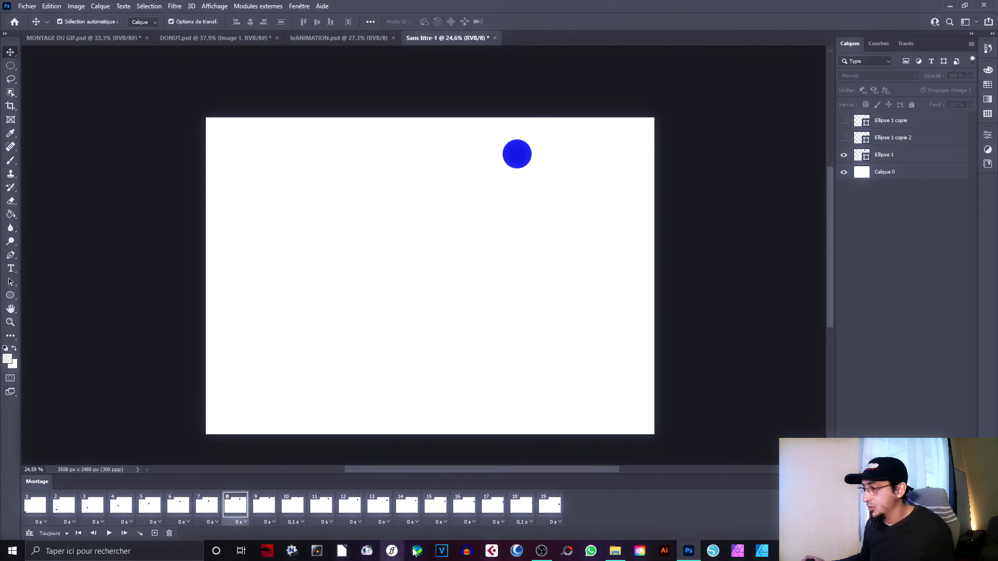
# Add frame 20 after frame 19 with the circle moved down and to the left, and preview the animation
pyautogui.click(552, 505)
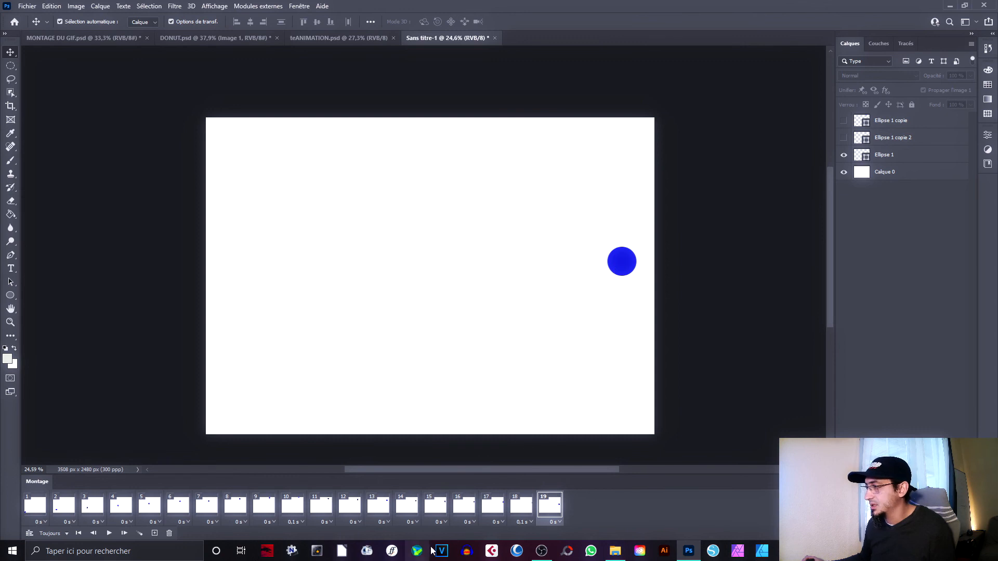
pyautogui.click(156, 533)
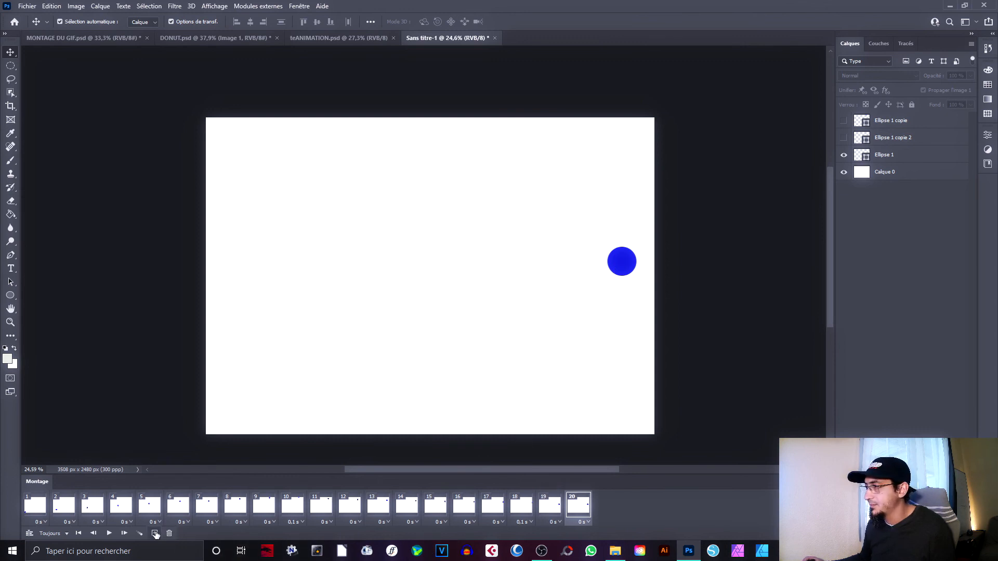
pyautogui.moveTo(620, 268); pyautogui.dragTo(565, 311)
pyautogui.press('space')
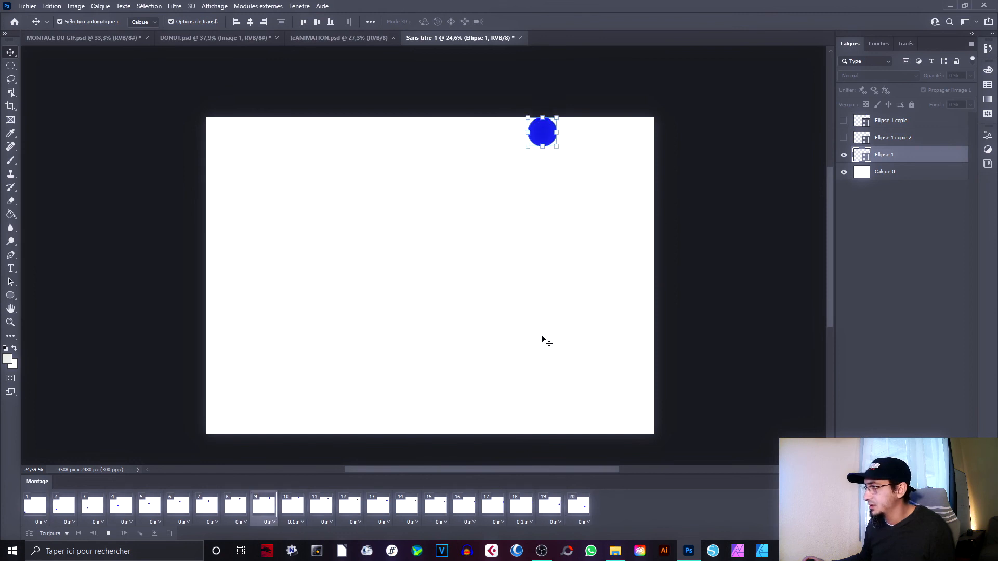
pyautogui.press('space')
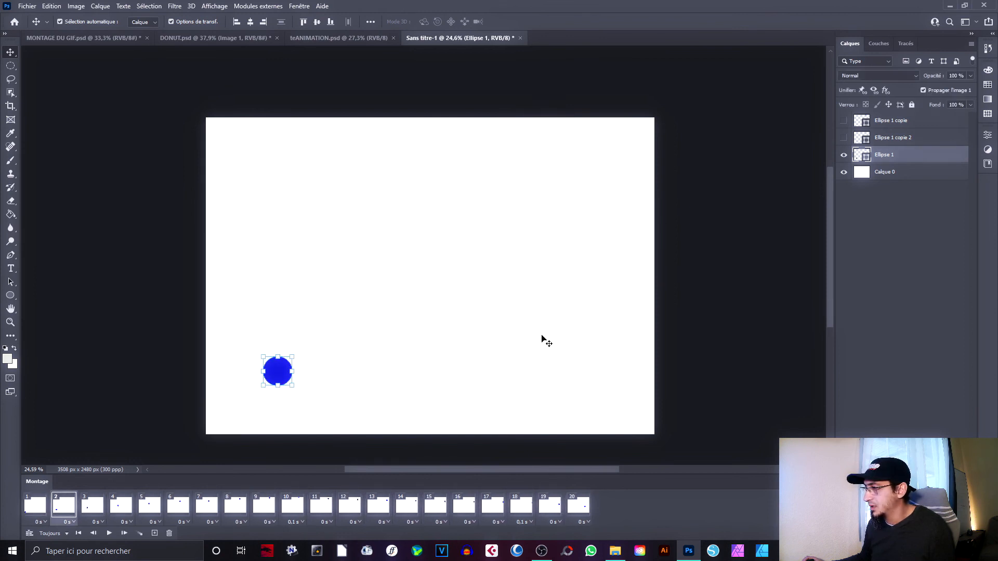
# Add frames 21 to 23, moving the circle further down and left in each until it touches the canvas's lower edge
pyautogui.click(577, 505)
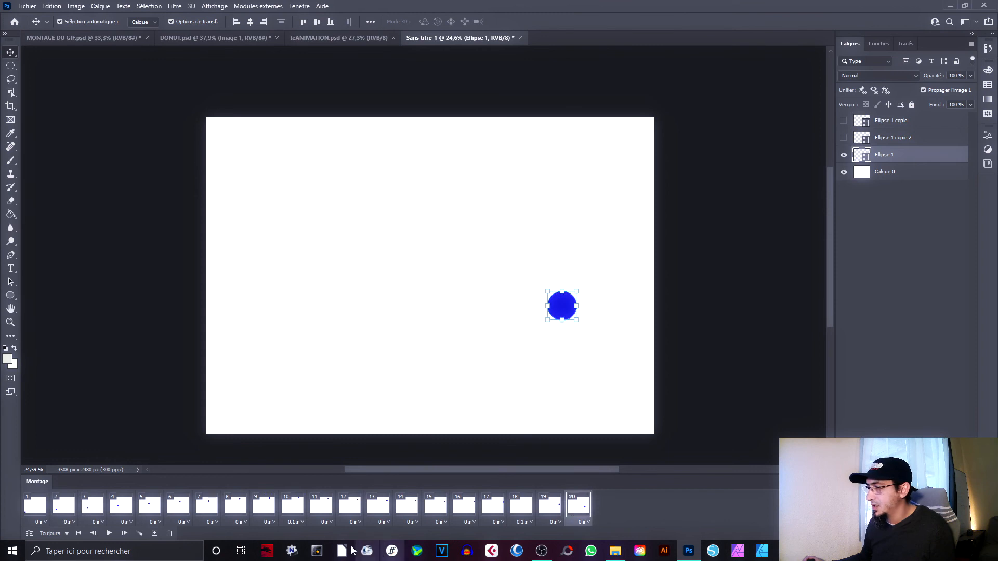
pyautogui.click(154, 532)
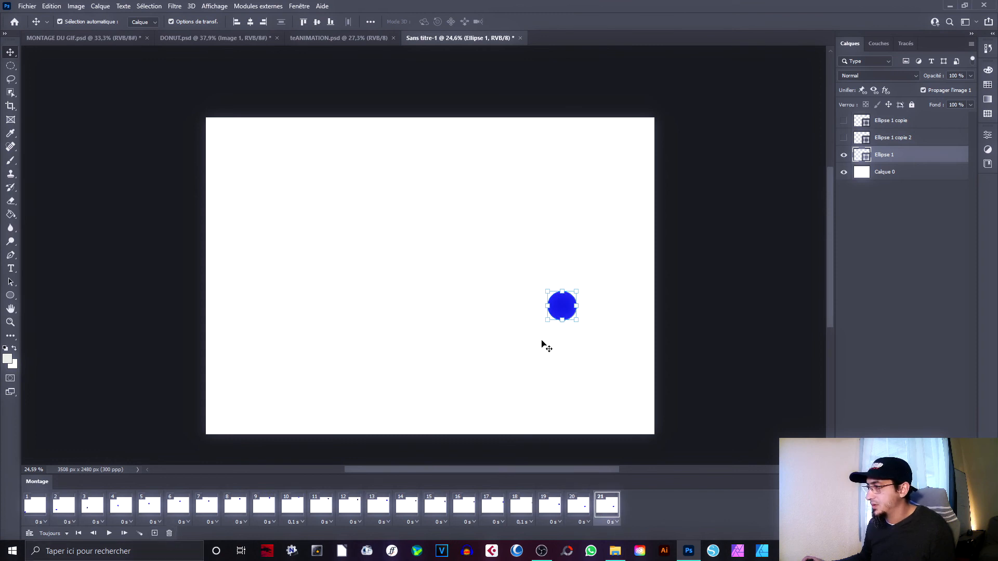
pyautogui.moveTo(563, 311); pyautogui.dragTo(483, 370)
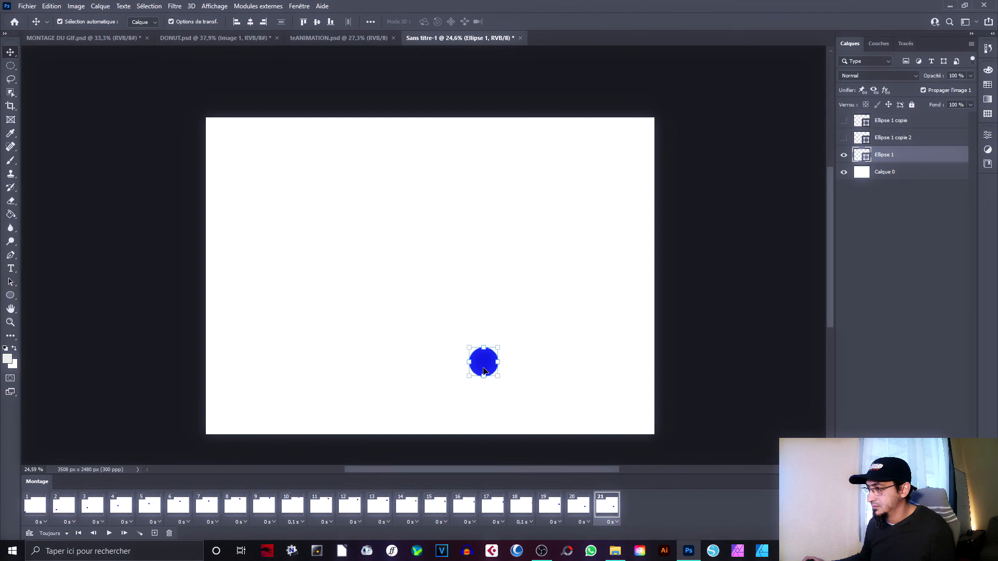
pyautogui.click(154, 533)
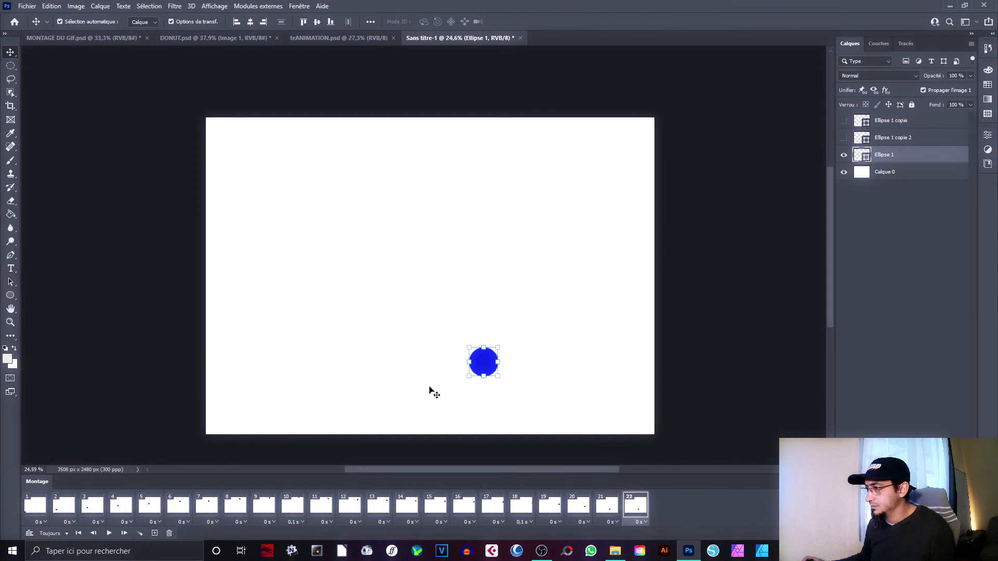
pyautogui.moveTo(488, 365); pyautogui.dragTo(437, 407)
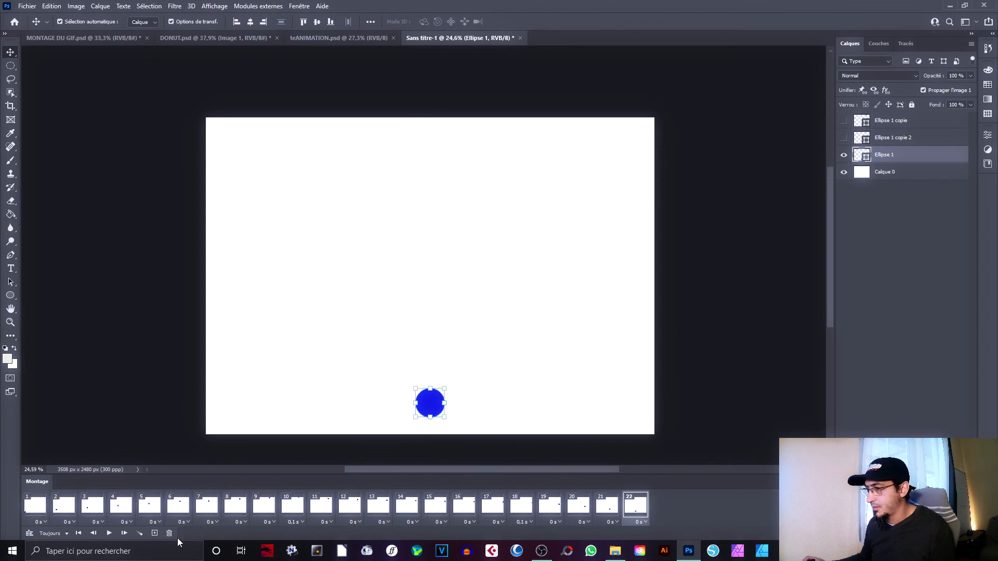
pyautogui.click(154, 533)
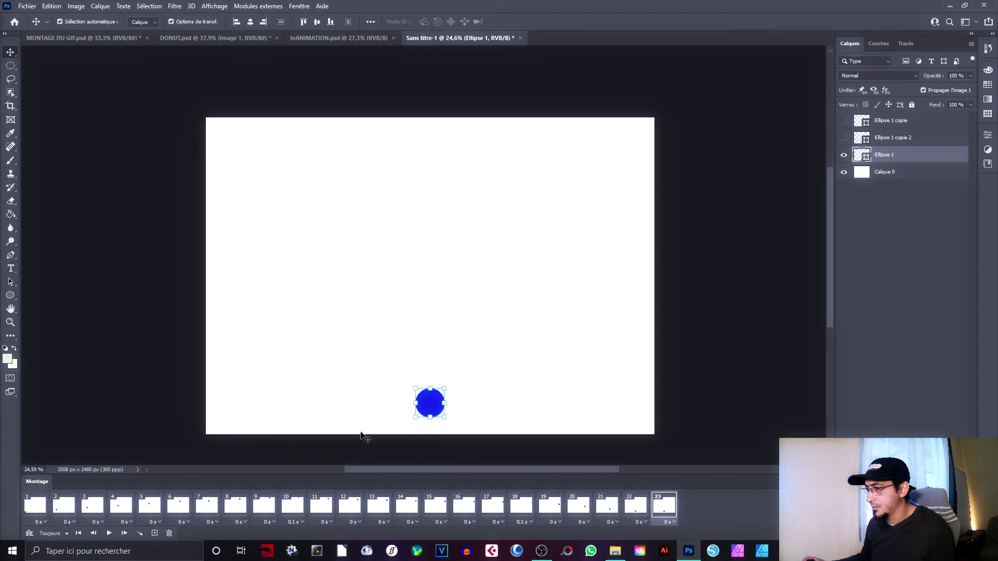
pyautogui.moveTo(423, 408); pyautogui.dragTo(401, 426)
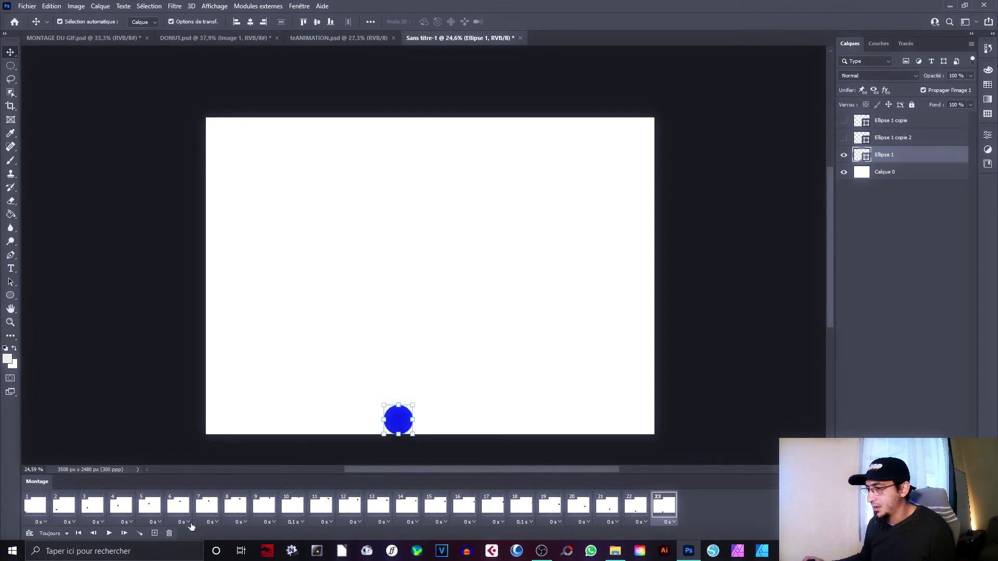
# Add frame 24 and duplicate the Ellipse 1 layer for the squash at the canvas's lower edge
pyautogui.click(155, 534)
pyautogui.click(779, 414)
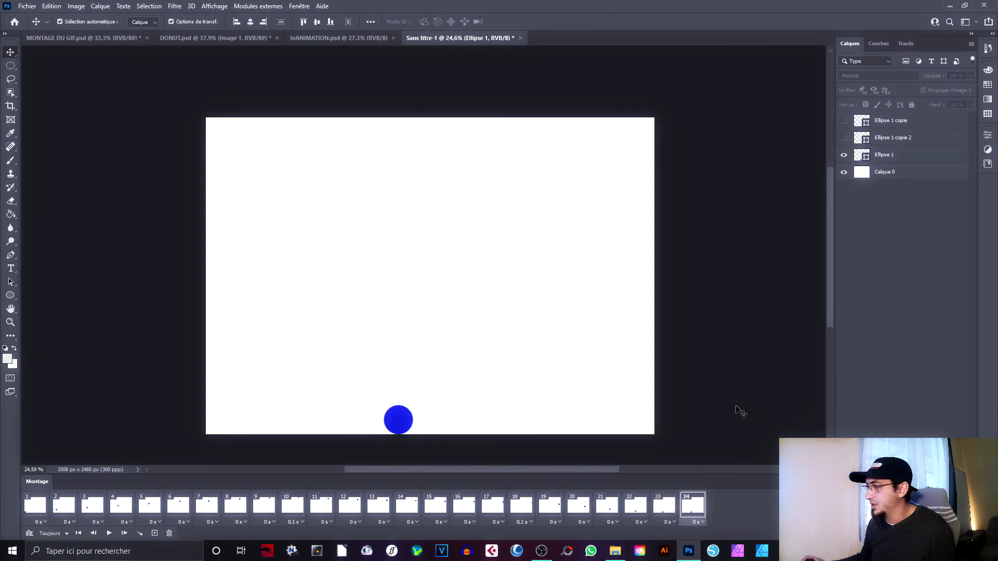
pyautogui.click(907, 156)
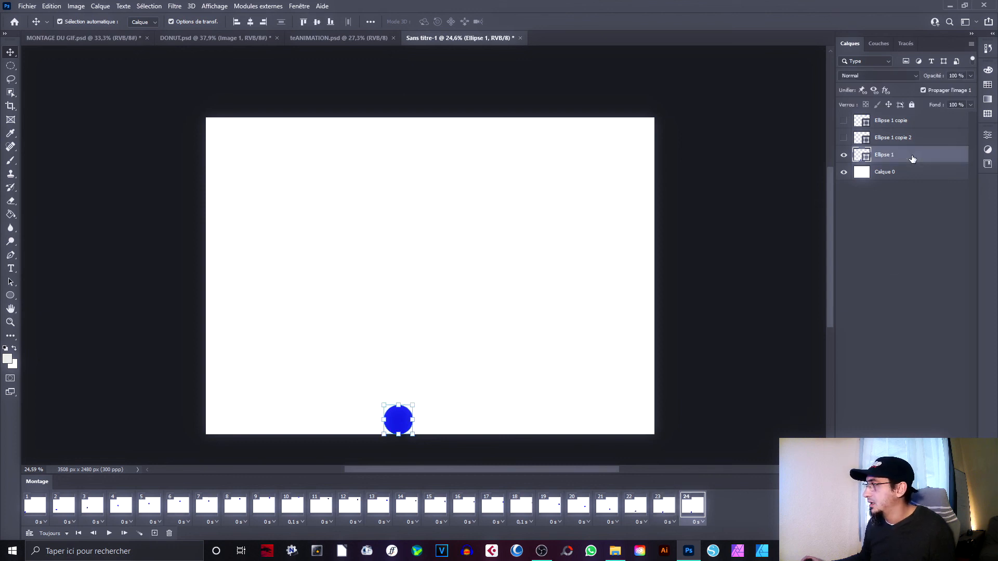
pyautogui.moveTo(918, 163); pyautogui.dragTo(918, 384)
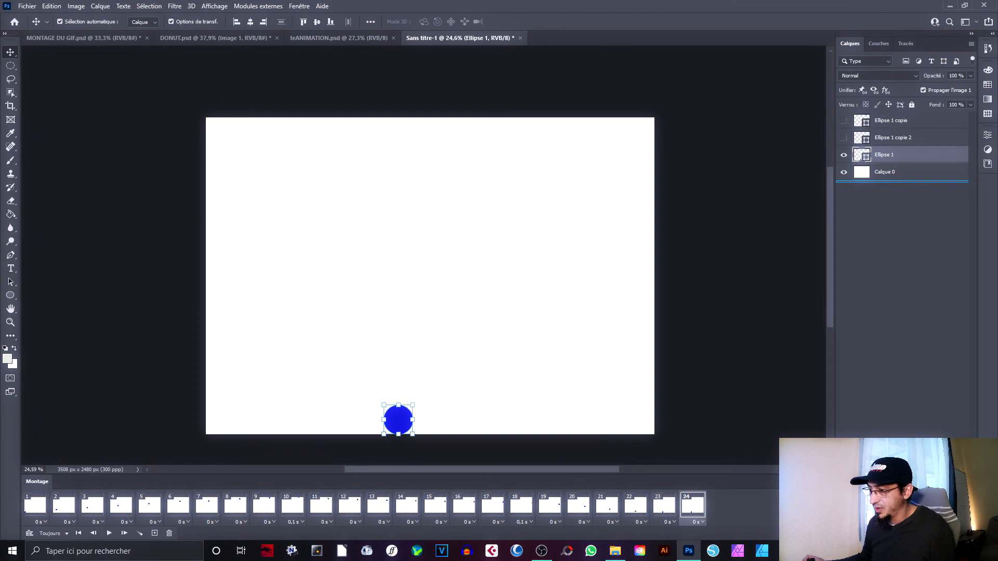
pyautogui.moveTo(918, 489); pyautogui.dragTo(935, 533)
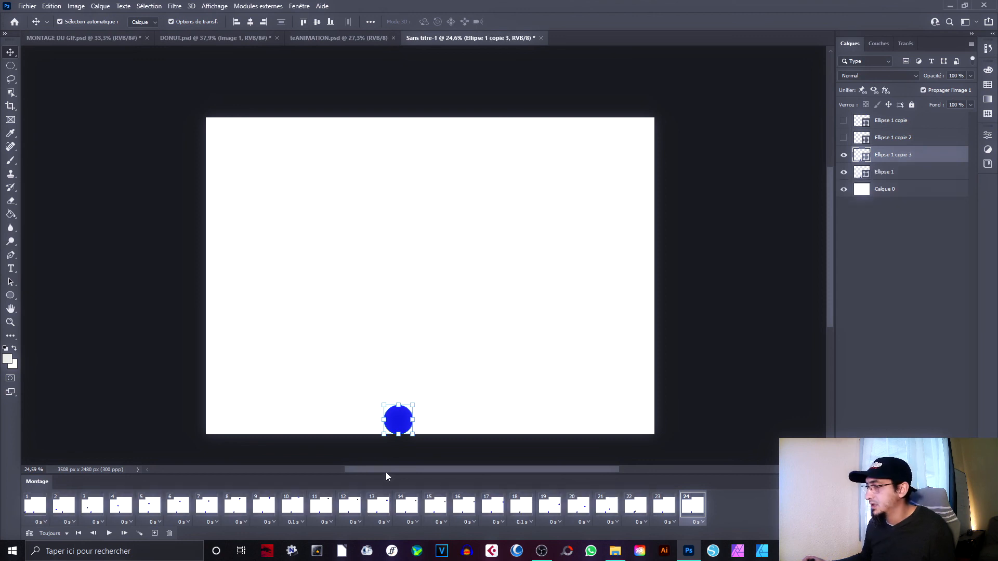
# Hide the Ellipse 1 copie 3 layer in frame 1, and in frame 24 show it in place of Ellipse 1
pyautogui.click(35, 510)
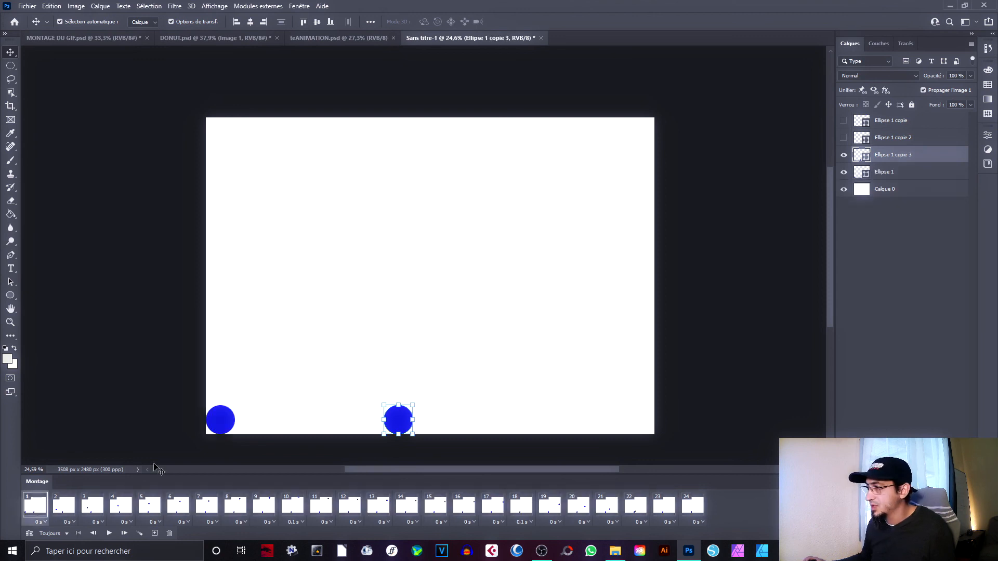
pyautogui.click(844, 156)
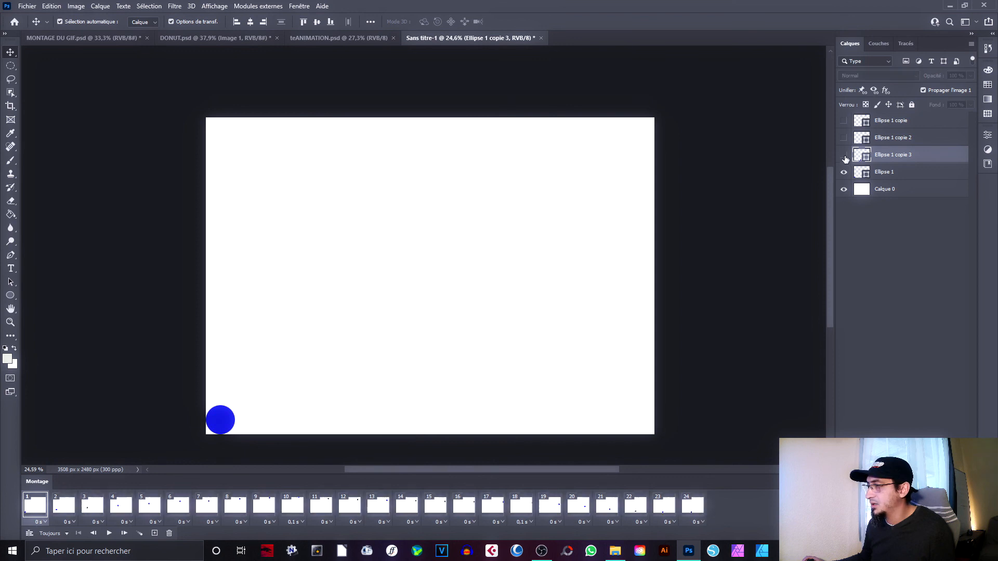
pyautogui.click(690, 508)
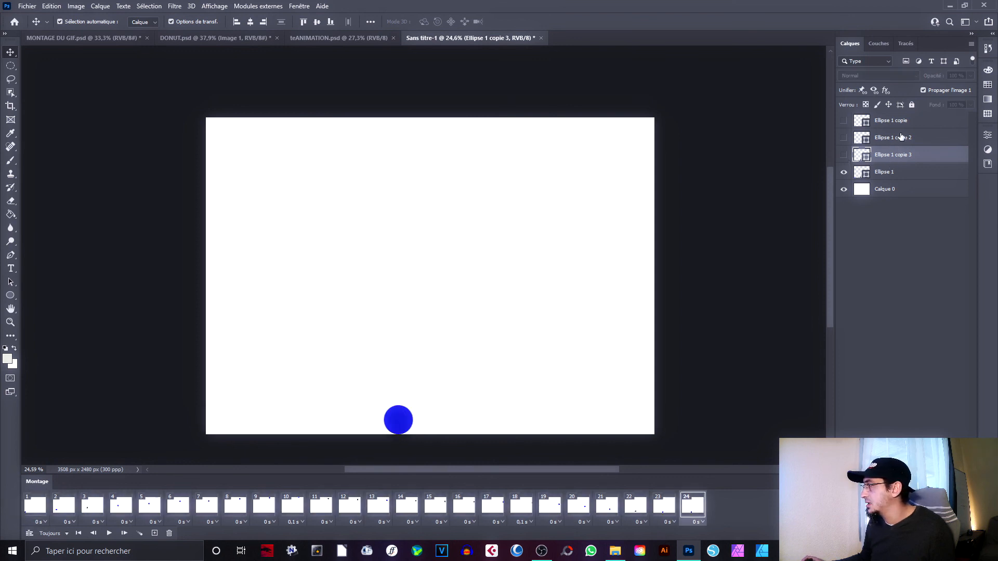
pyautogui.click(843, 156)
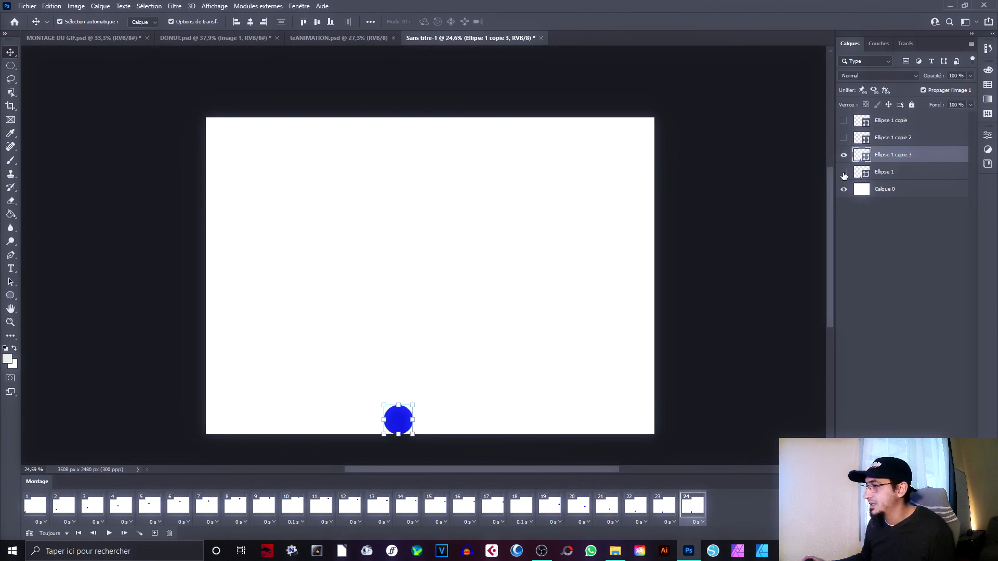
pyautogui.click(898, 172)
# Squash the Ellipse 1 copie 3 circle in frame 24 against the canvas's lower edge to about 32% of its height, and deselect it
pyautogui.click(398, 422)
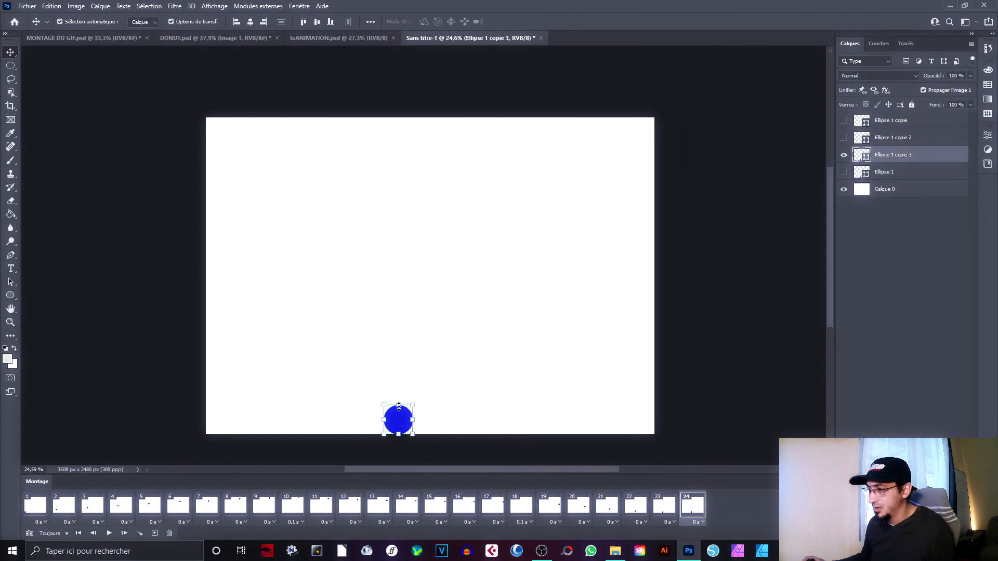
pyautogui.moveTo(399, 406); pyautogui.dragTo(405, 426)
pyautogui.press('Return')
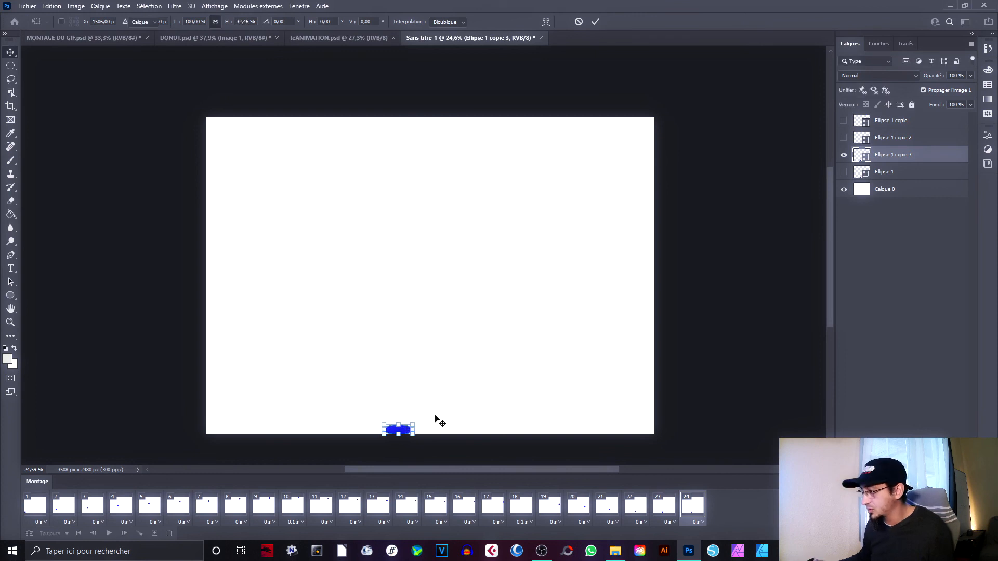
pyautogui.click(436, 418)
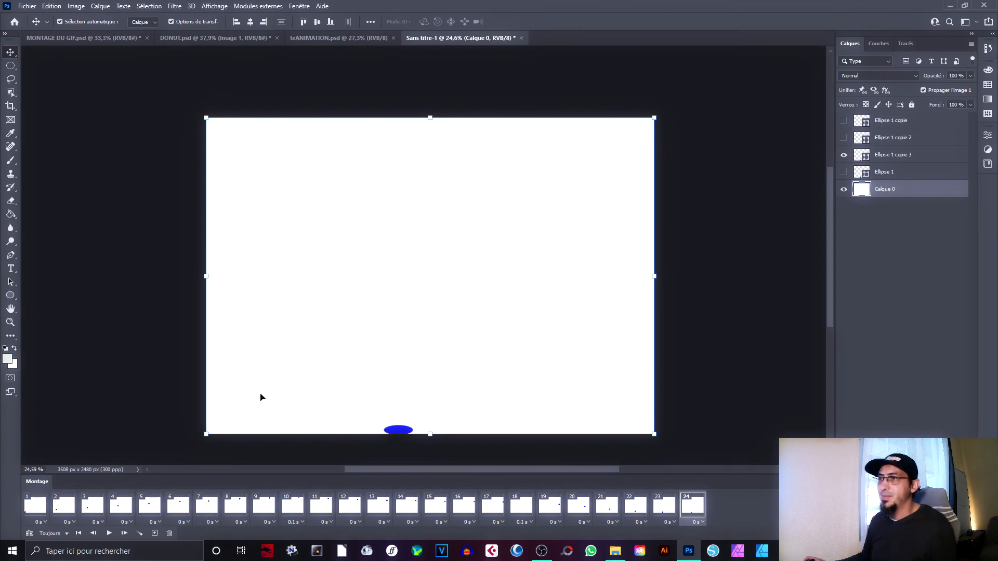
pyautogui.click(169, 333)
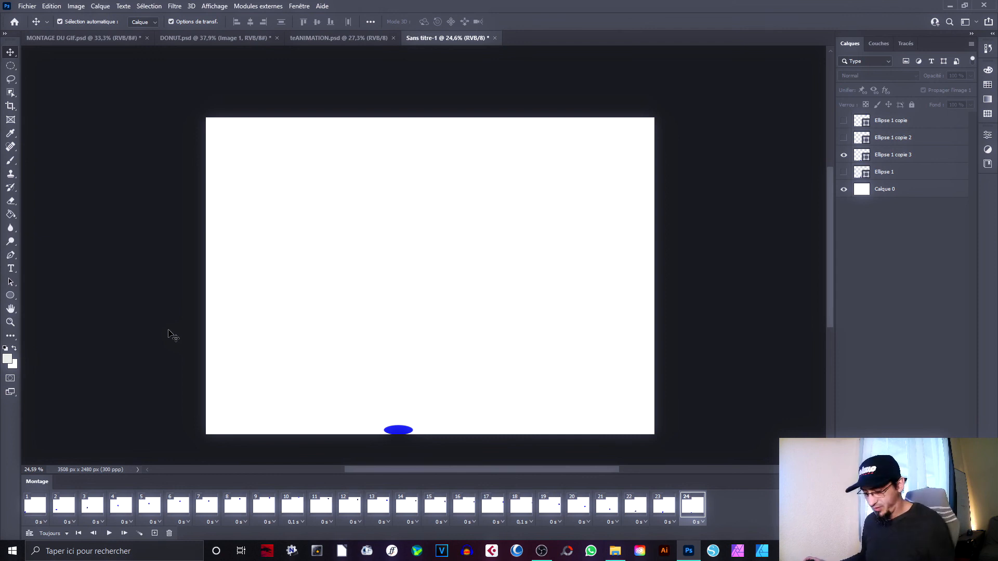
# Play the animation to check the squash at the canvas's lower edge, stop it, and return to frame 24
pyautogui.press('space')
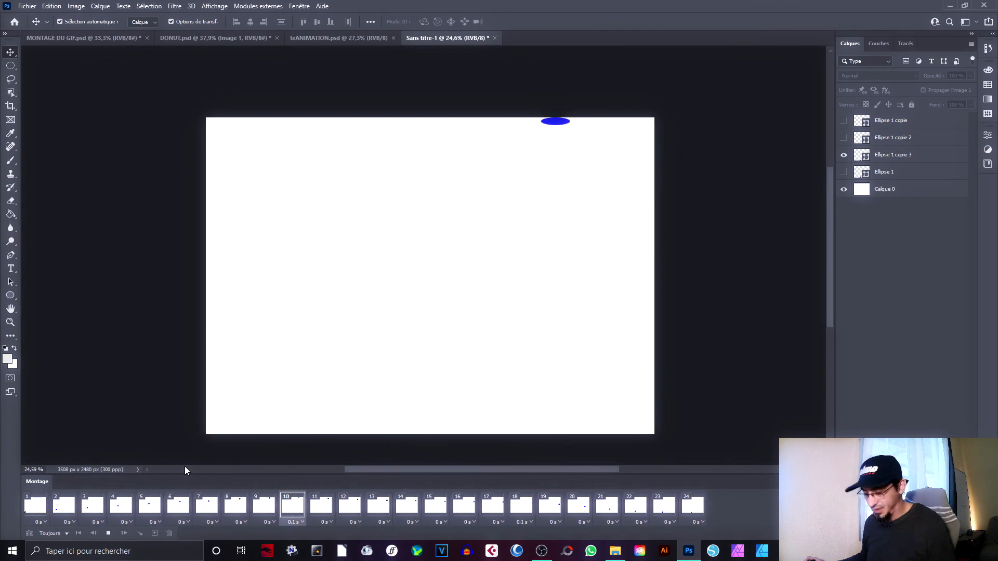
pyautogui.press('space')
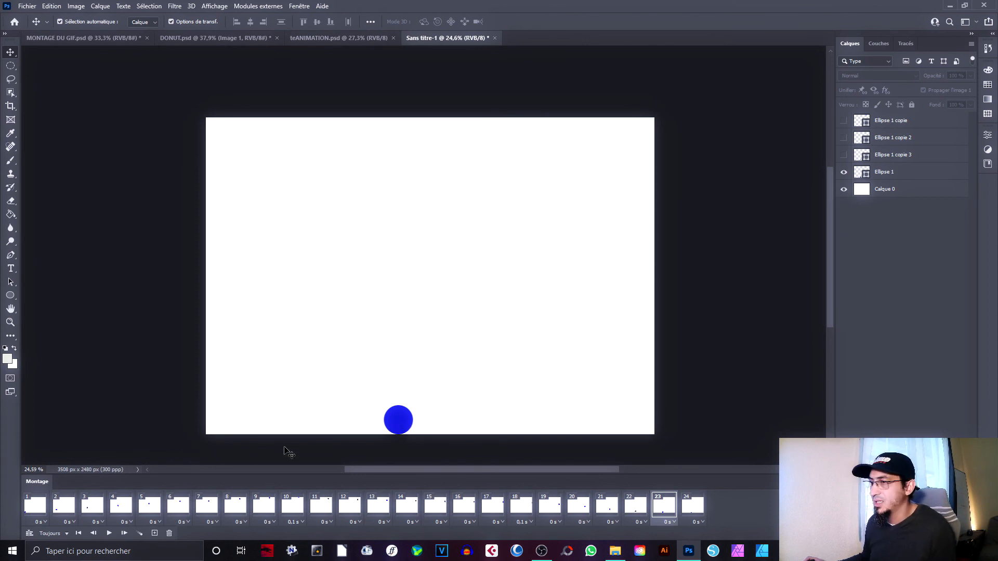
pyautogui.click(699, 511)
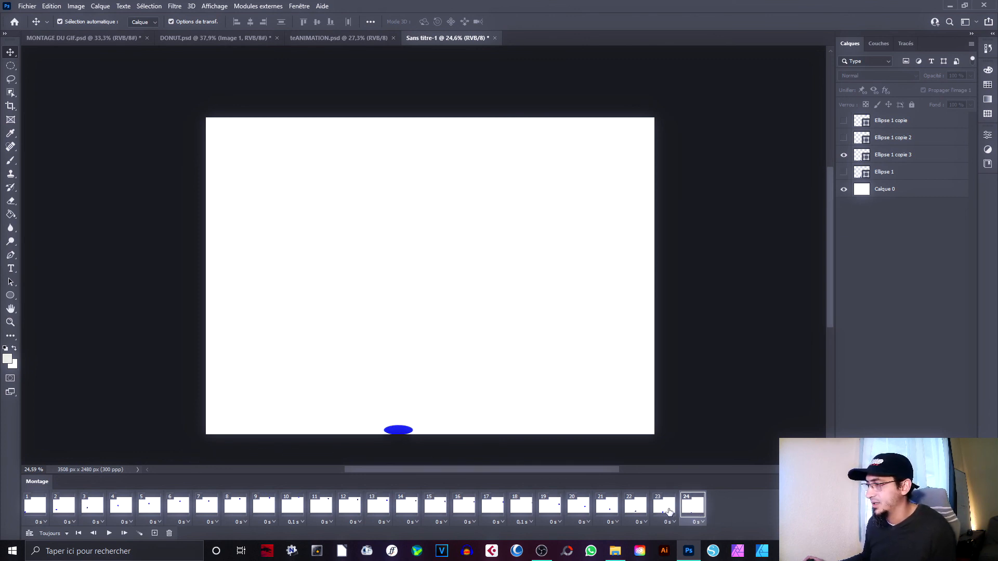
# Add frame 25 and draw a blue square of about 199 px with the Rectangle tool, left of the squashed ellipse
pyautogui.click(155, 534)
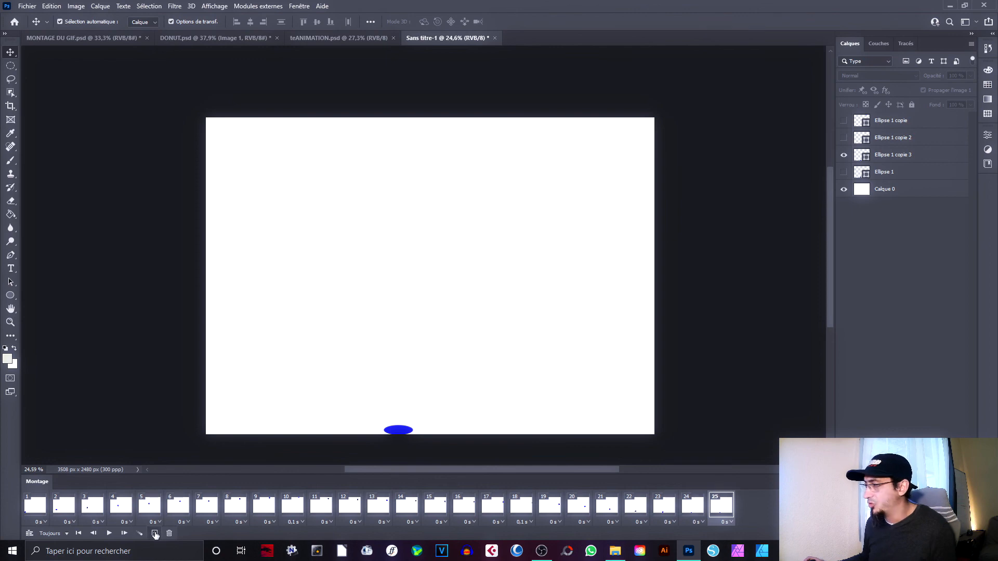
pyautogui.click(10, 296)
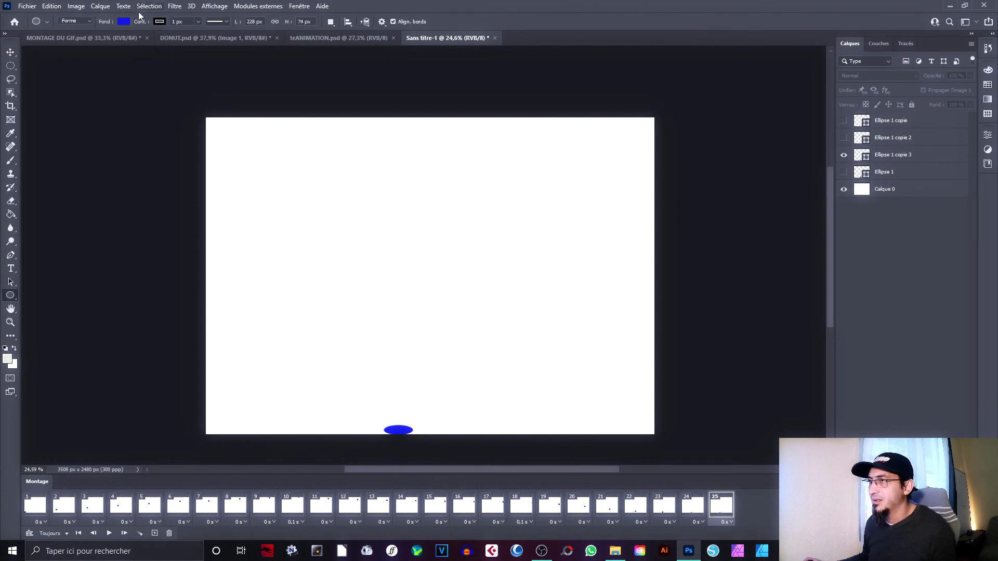
pyautogui.rightClick(9, 300)
pyautogui.click(41, 294)
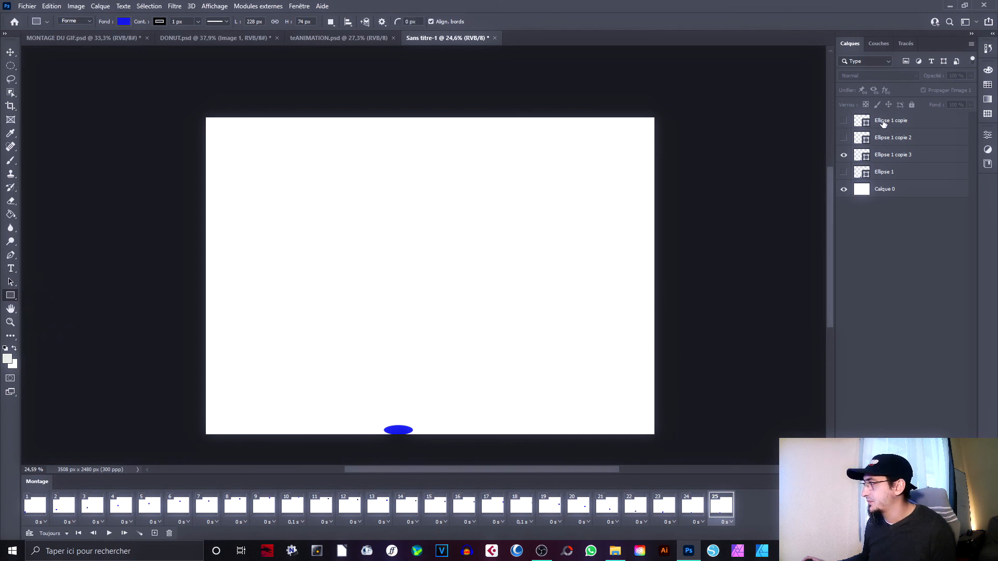
pyautogui.click(883, 123)
pyautogui.moveTo(313, 410); pyautogui.dragTo(343, 437)
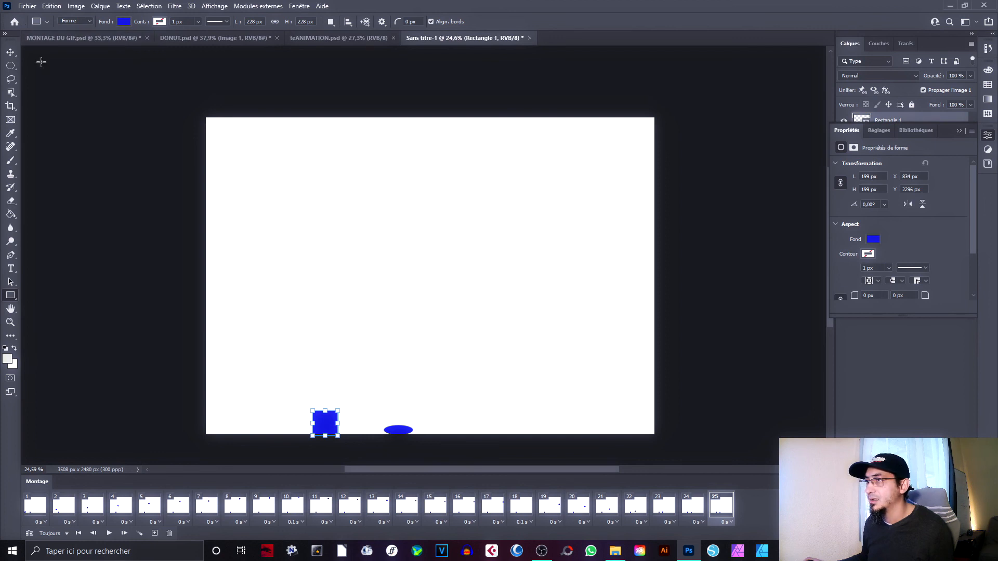
# Move the blue square to about X 972 px, Y 2281 px on the canvas's lower edge, and hide Rectangle 1 in frame 1
pyautogui.press('v')
pyautogui.moveTo(320, 420); pyautogui.dragTo(342, 425)
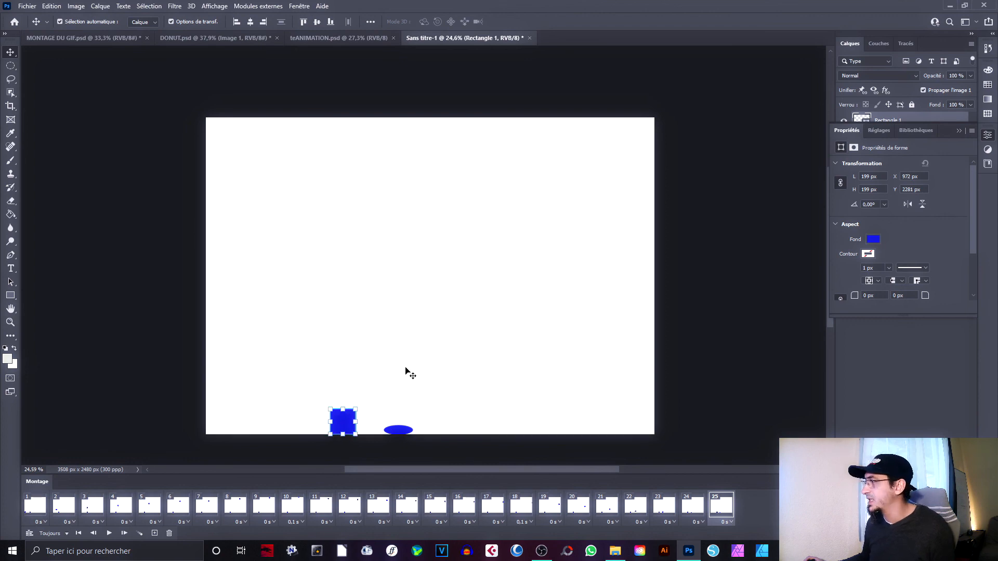
pyautogui.doubleClick(957, 129)
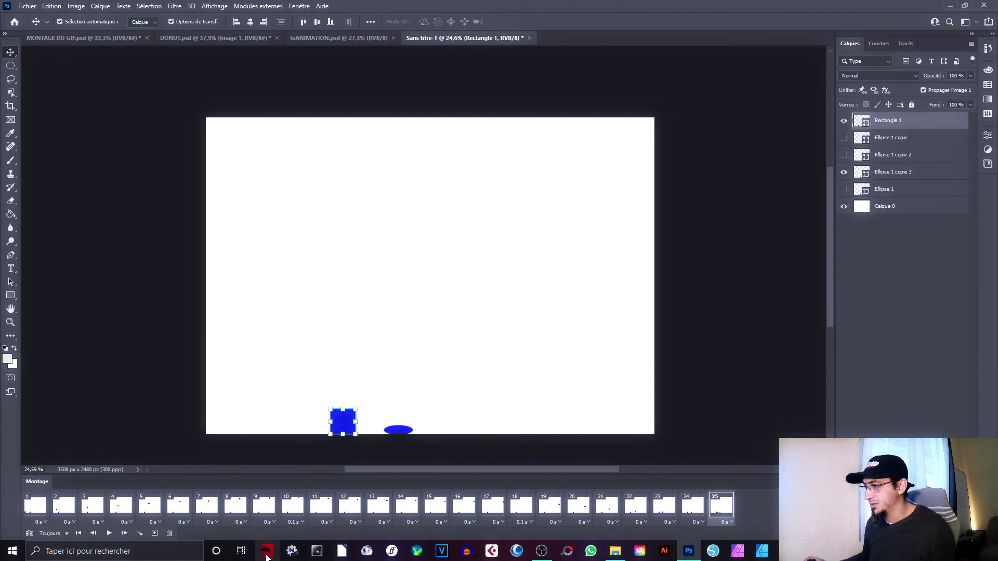
pyautogui.click(27, 513)
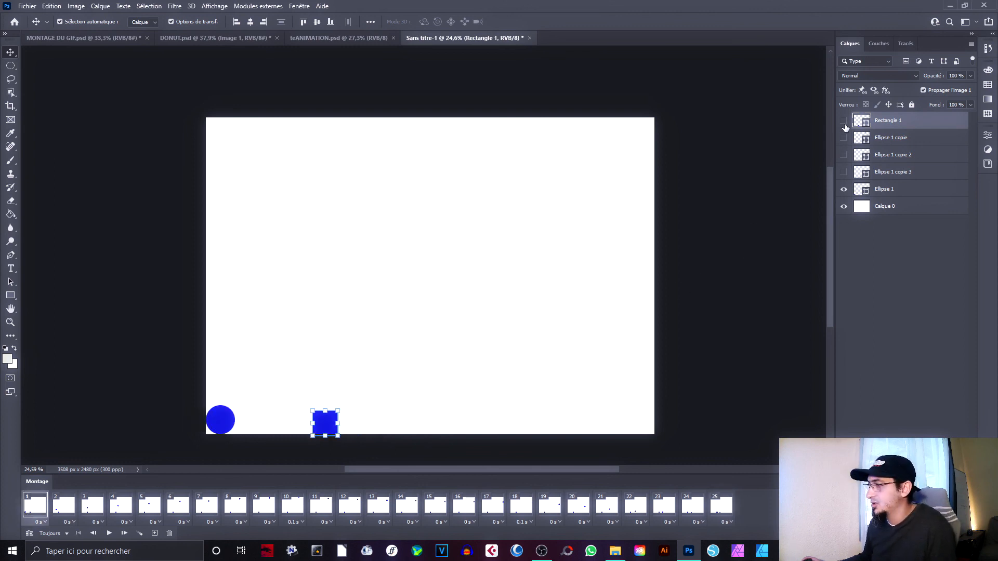
pyautogui.click(844, 124)
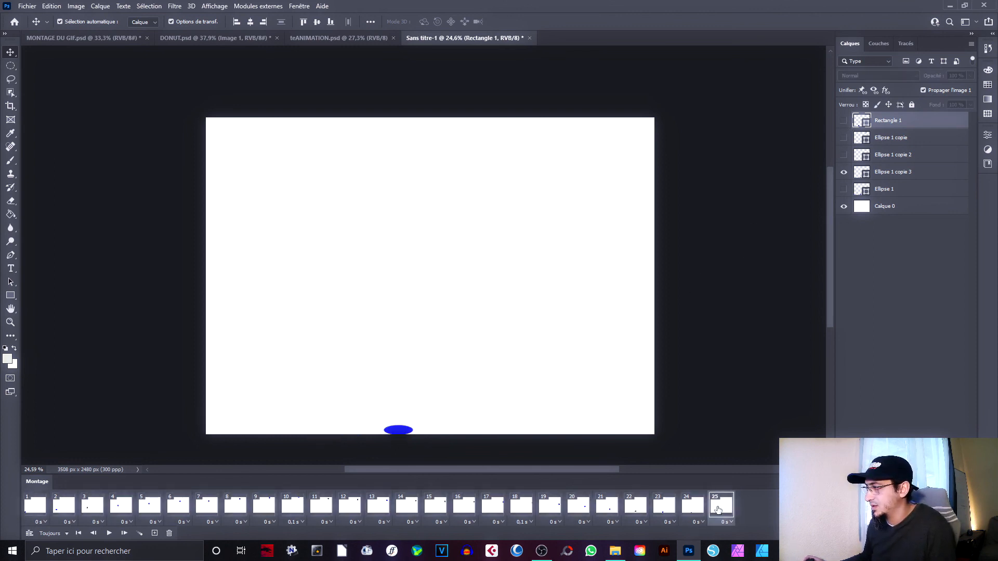
# Recreate frame 25 from frame 24, and add frame 26 showing Rectangle 1 instead of Ellipse 1 copie 3
pyautogui.click(167, 533)
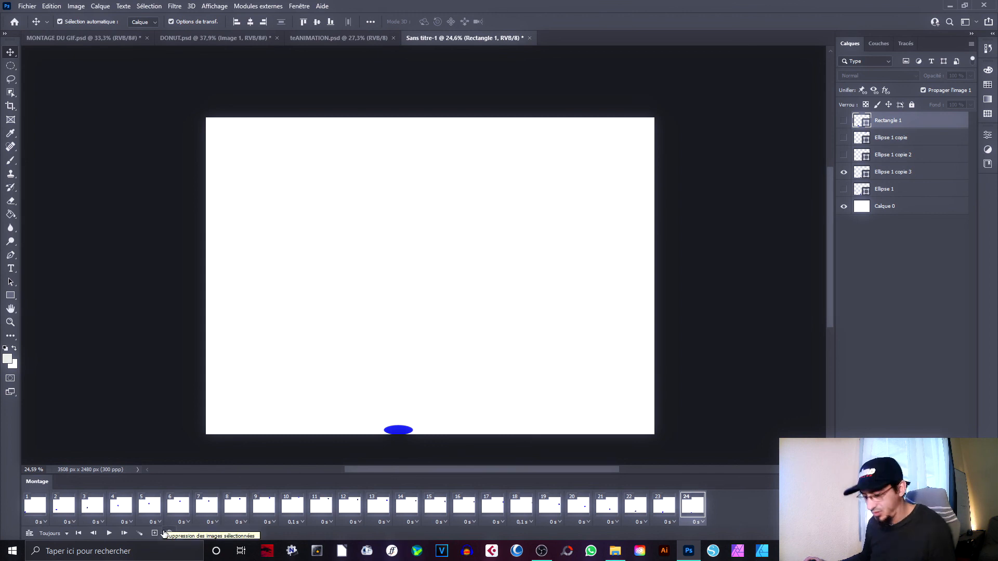
pyautogui.click(155, 533)
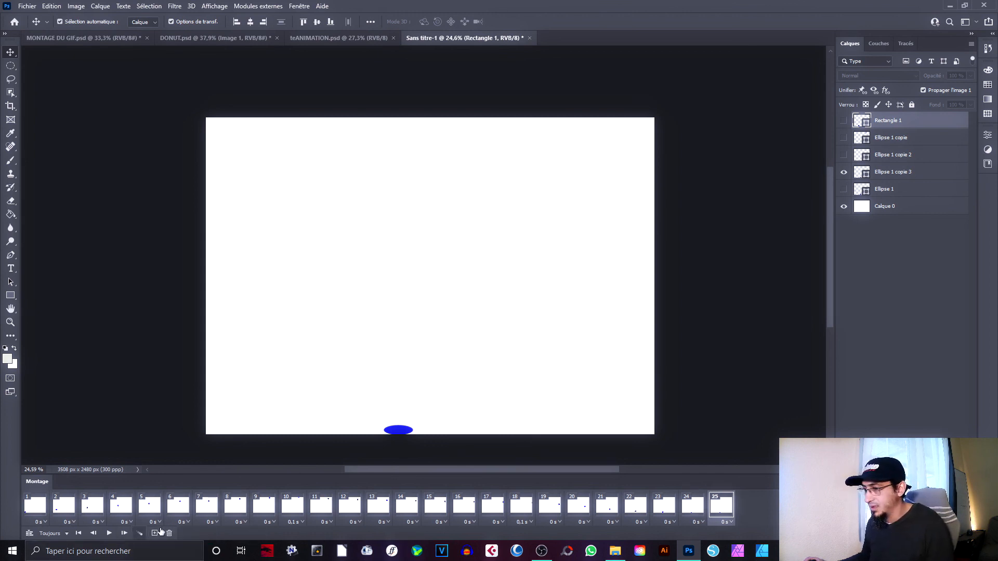
pyautogui.click(155, 534)
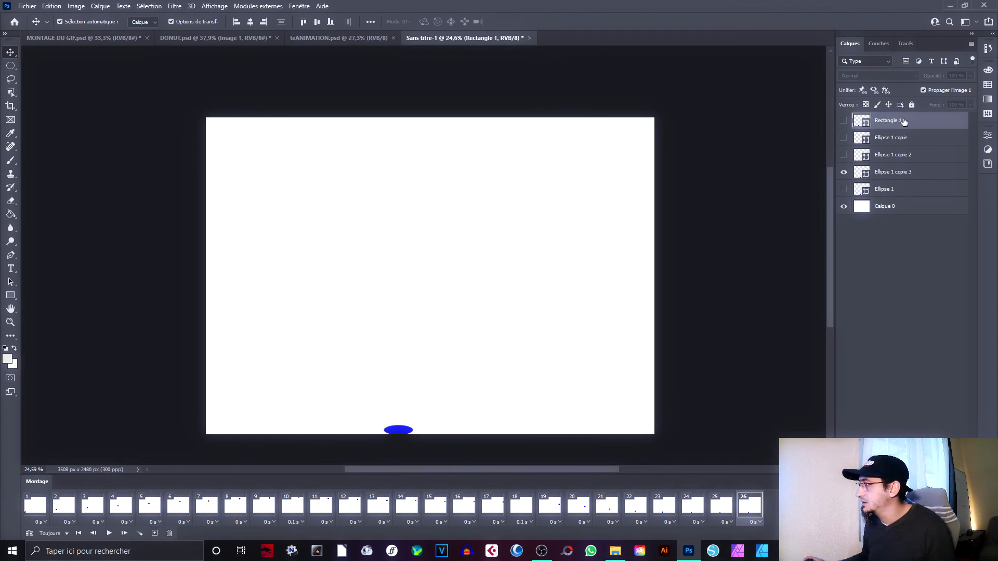
pyautogui.click(843, 175)
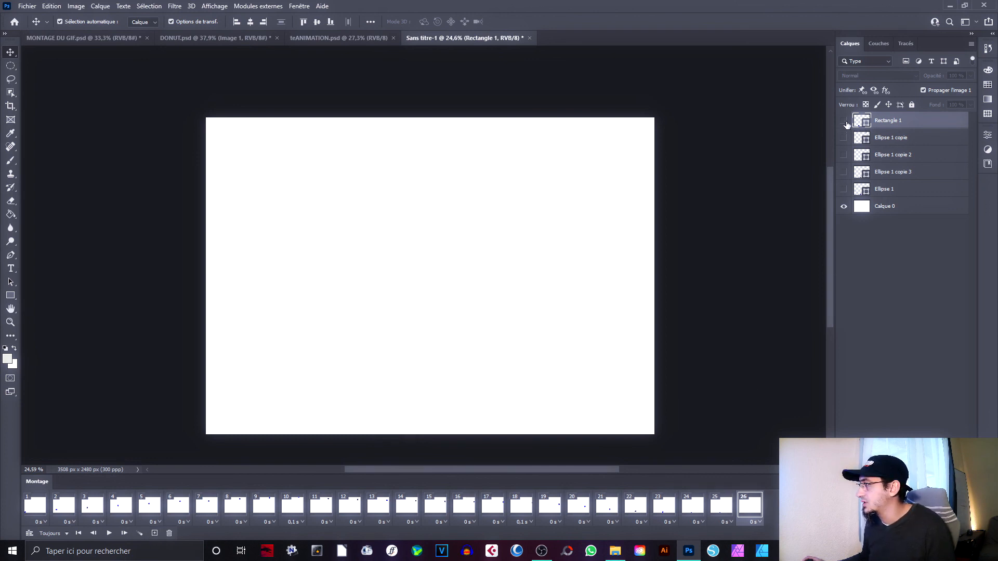
pyautogui.click(844, 121)
pyautogui.click(345, 381)
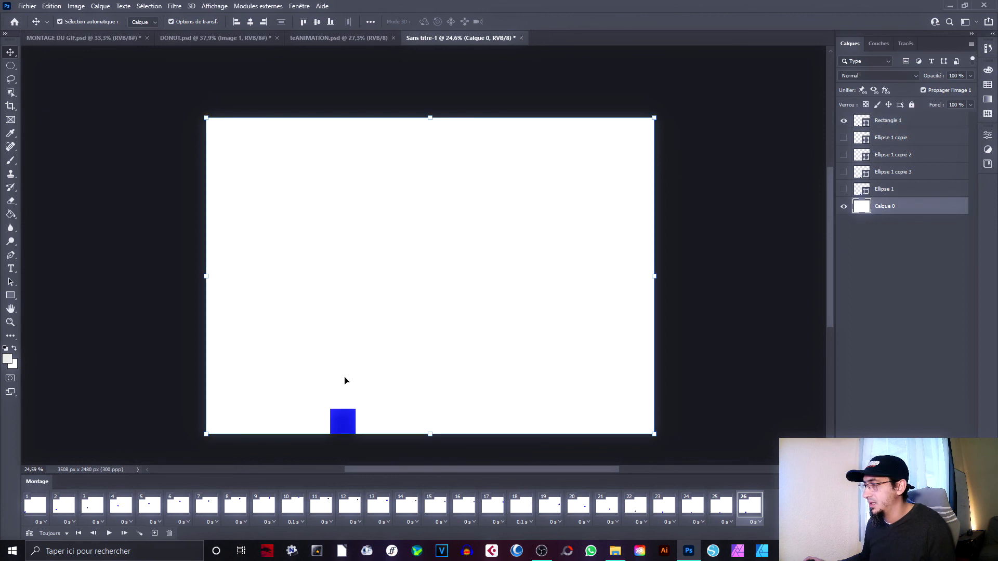
pyautogui.click(344, 427)
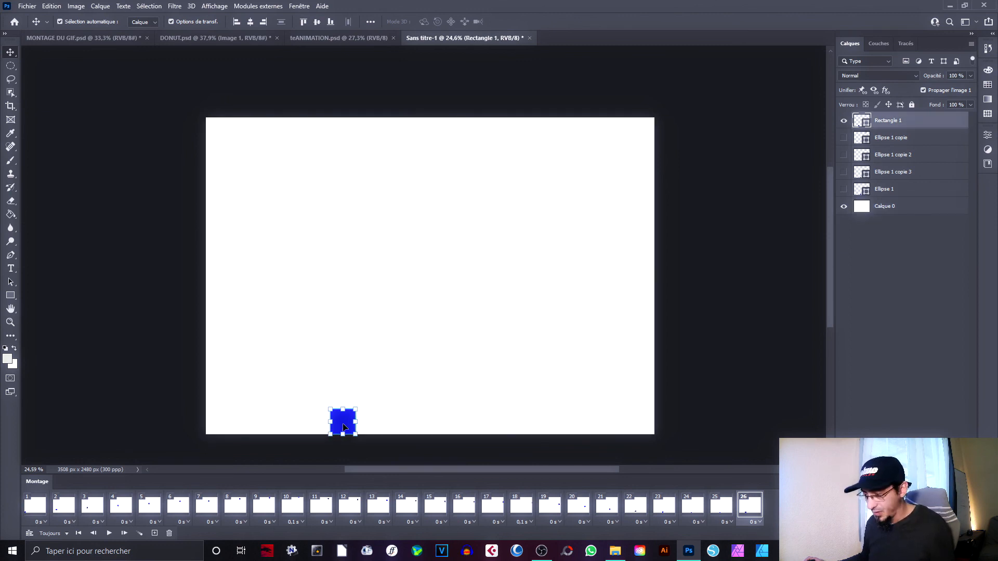
# Add frames from 27 onward, moving the blue square further left along the canvas's lower edge
pyautogui.click(154, 534)
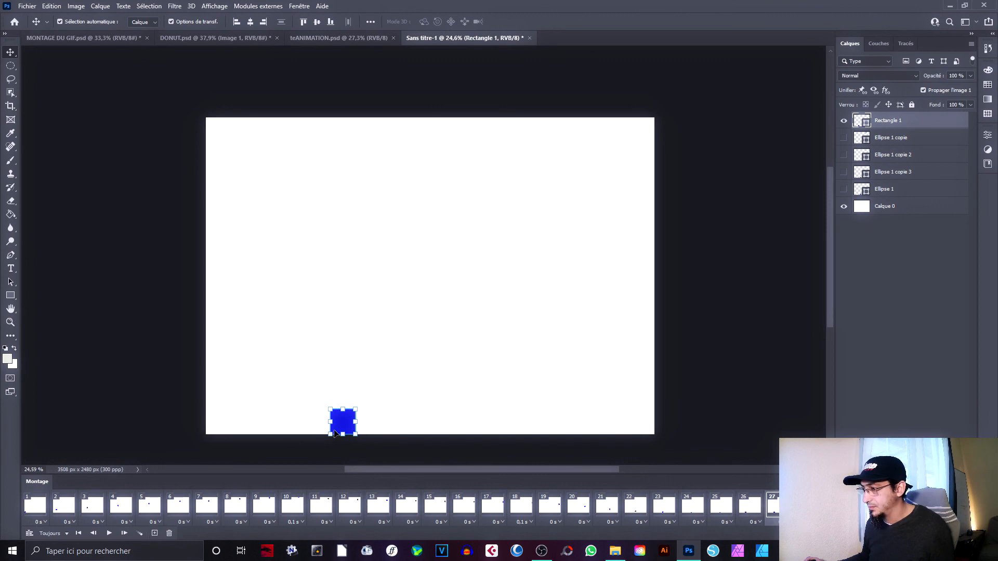
pyautogui.moveTo(345, 428); pyautogui.dragTo(256, 429)
pyautogui.click(156, 534)
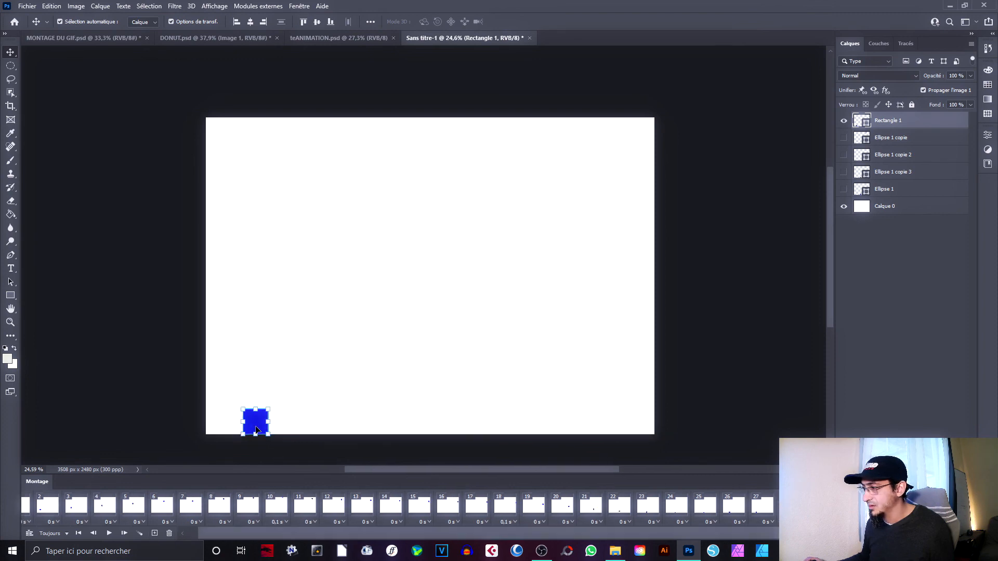
pyautogui.click(155, 534)
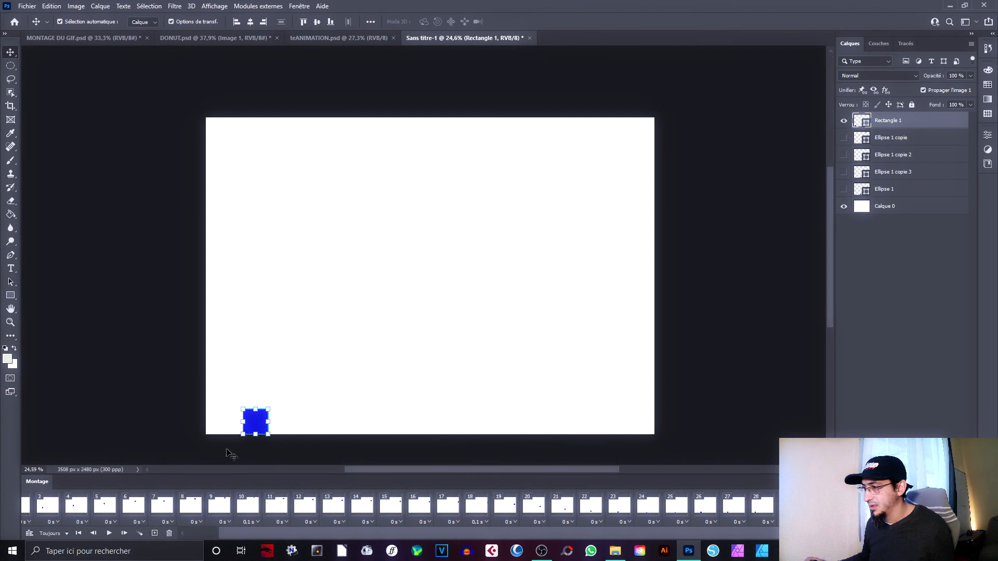
pyautogui.moveTo(258, 429); pyautogui.dragTo(249, 429)
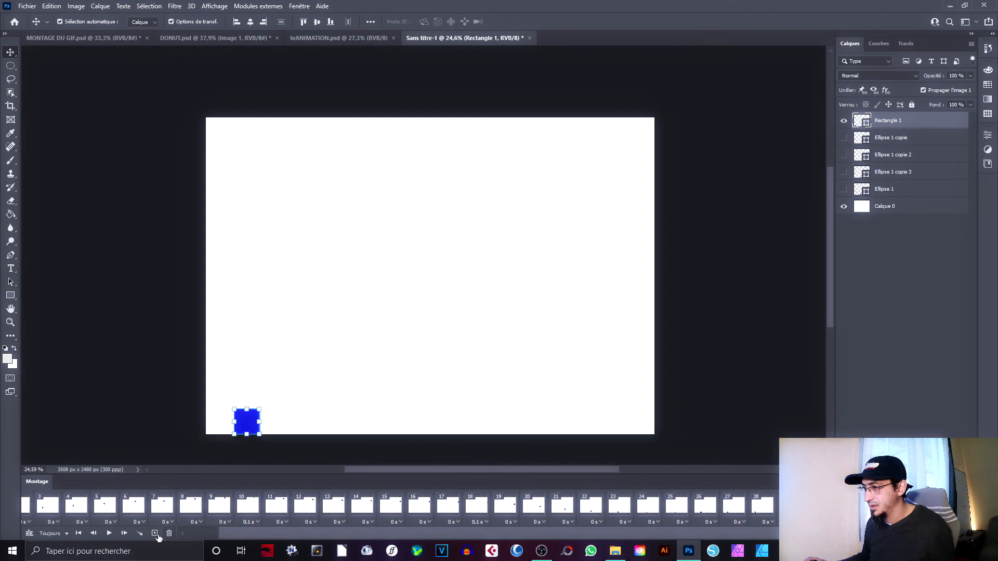
# Deselect the square and play the animation from the first frame to check the change from circle to square
pyautogui.click(744, 374)
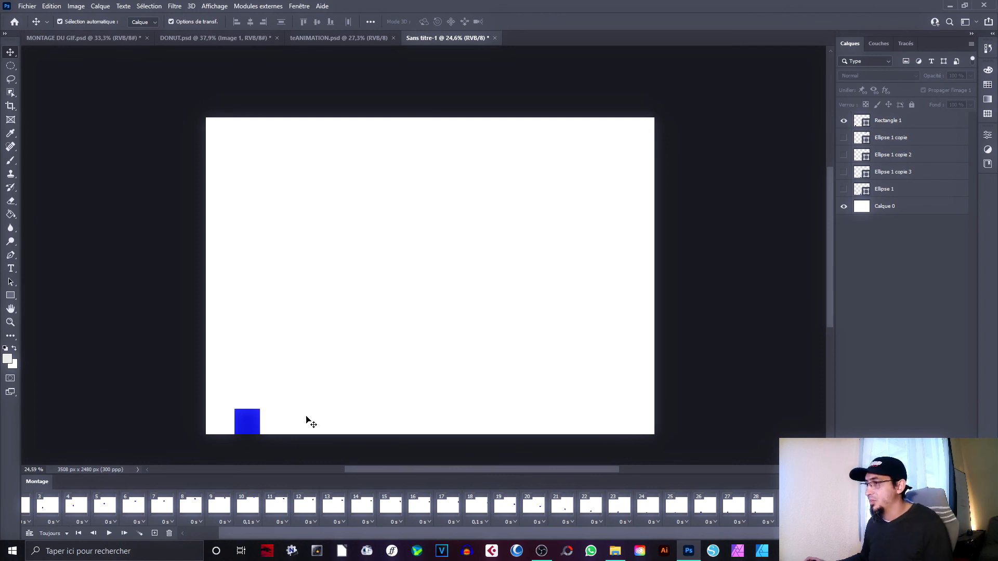
pyautogui.click(79, 533)
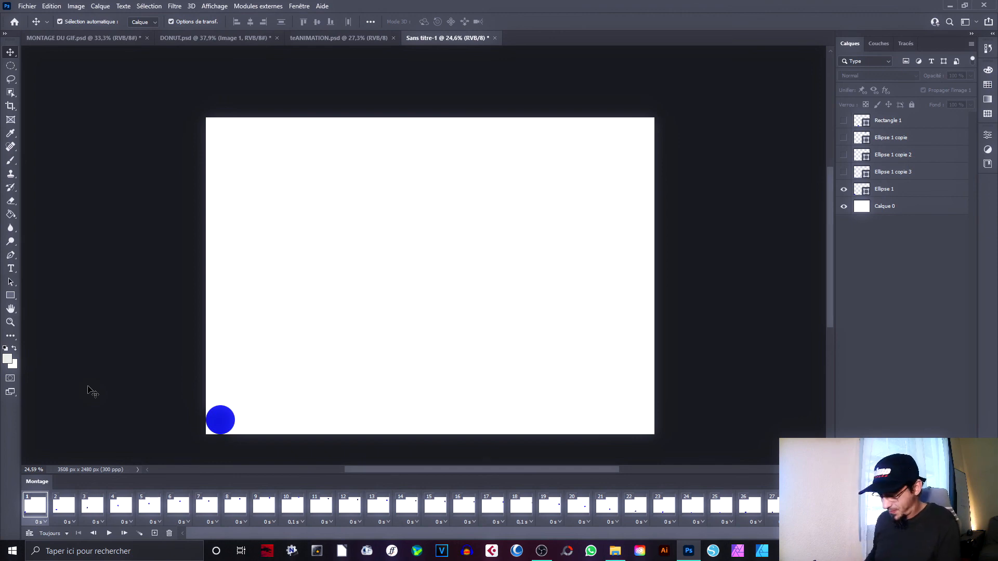
pyautogui.press('space')
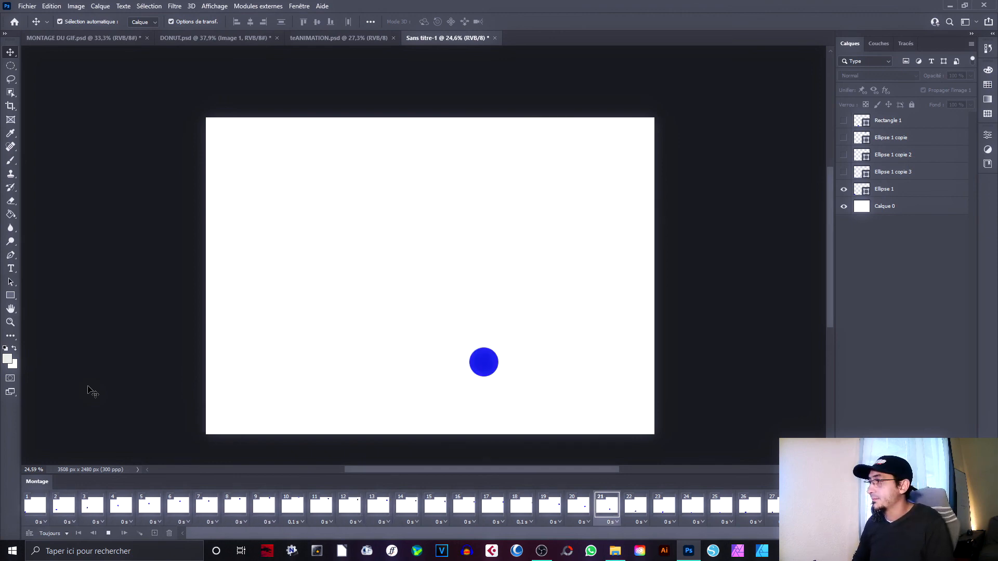